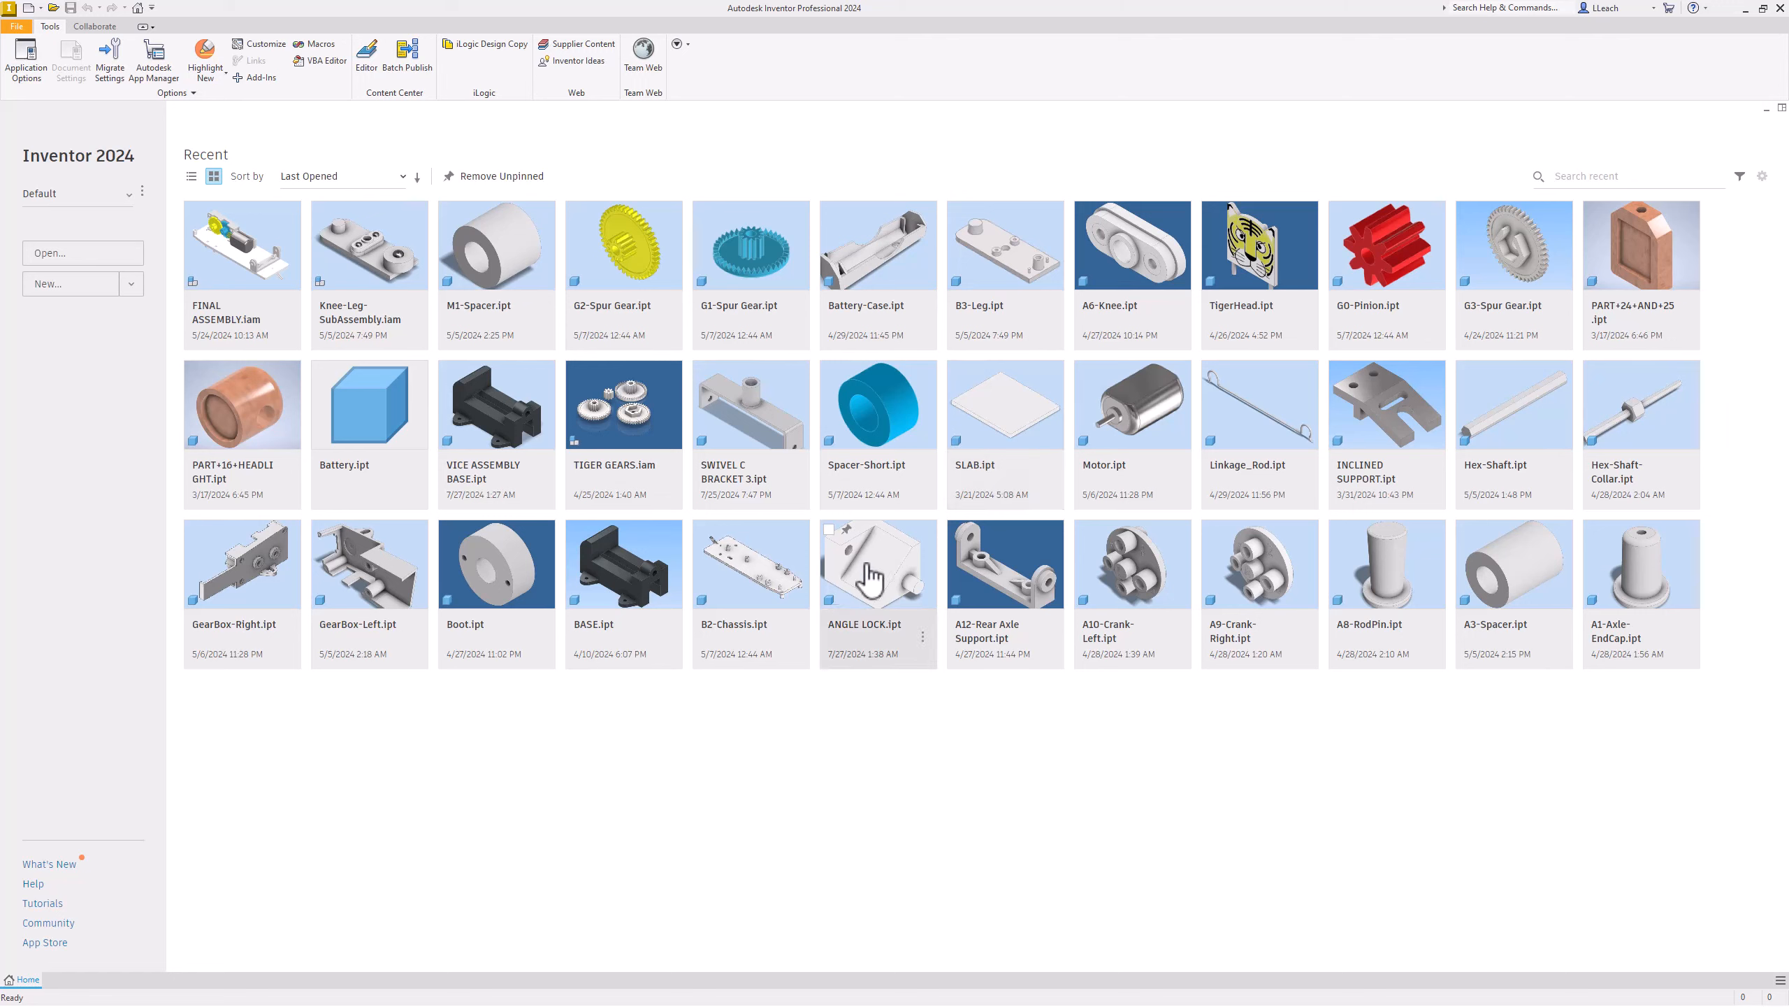
Create a new part file from the English Standard (in).ipt template.
click(50, 285)
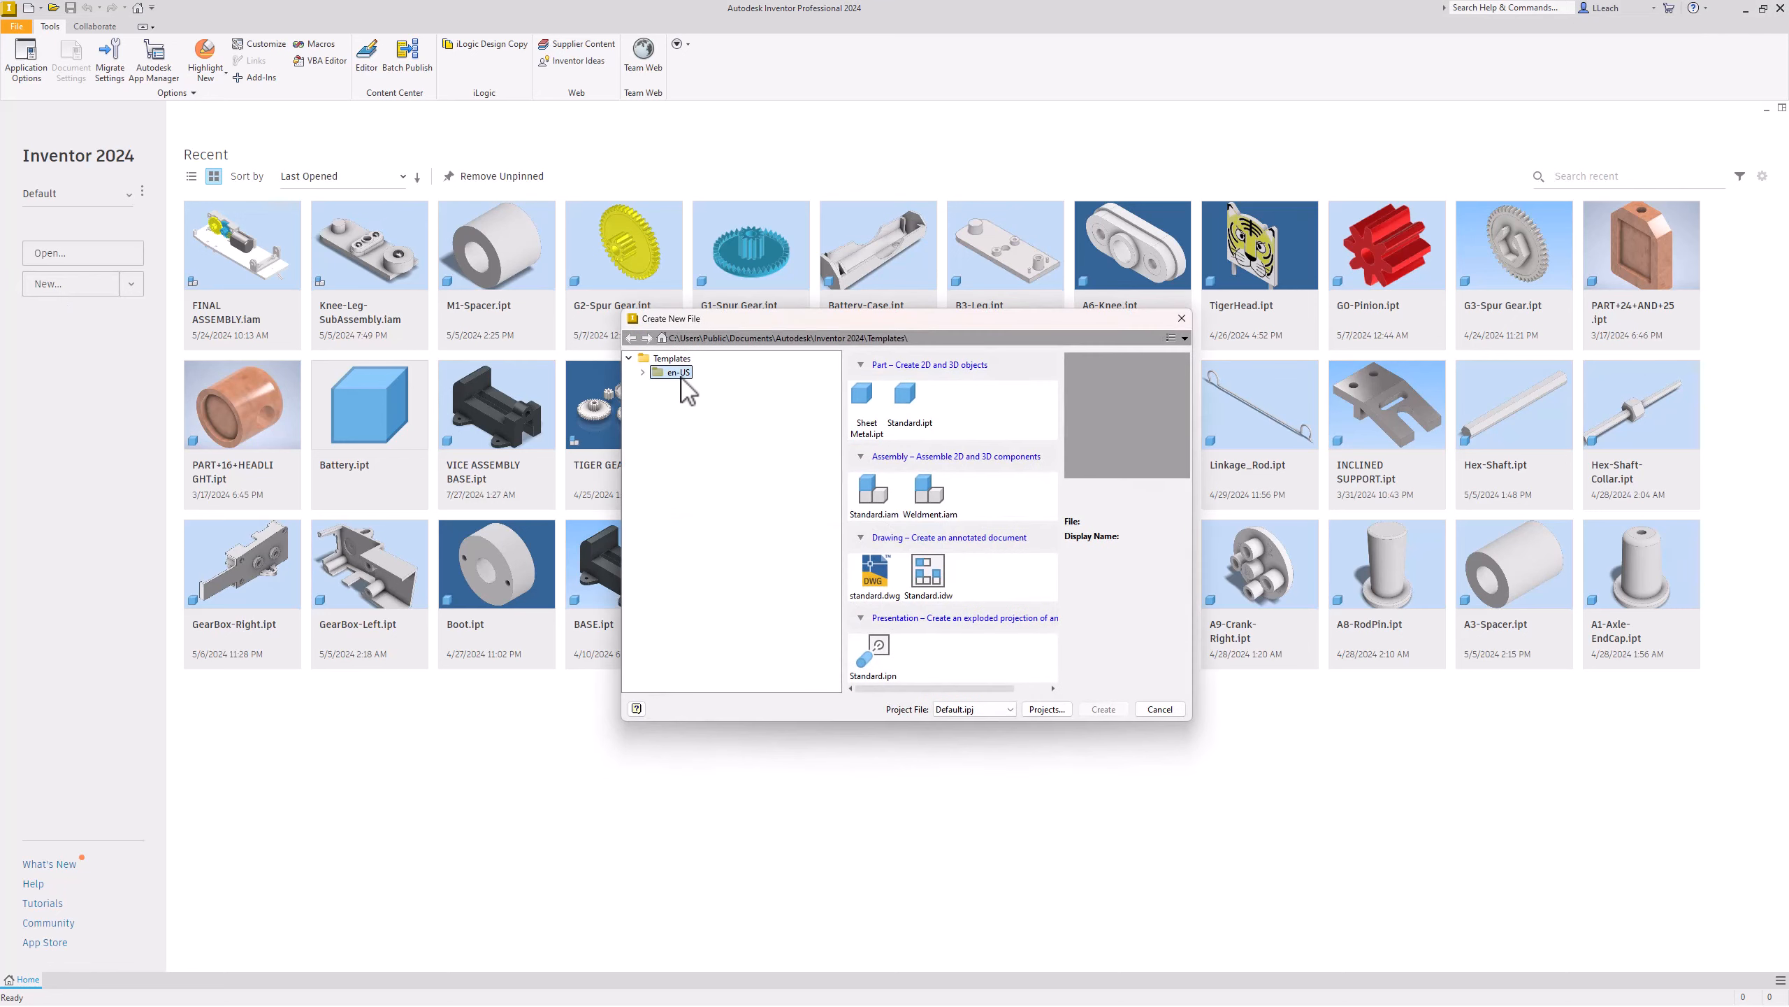
click(643, 372)
click(694, 387)
click(900, 405)
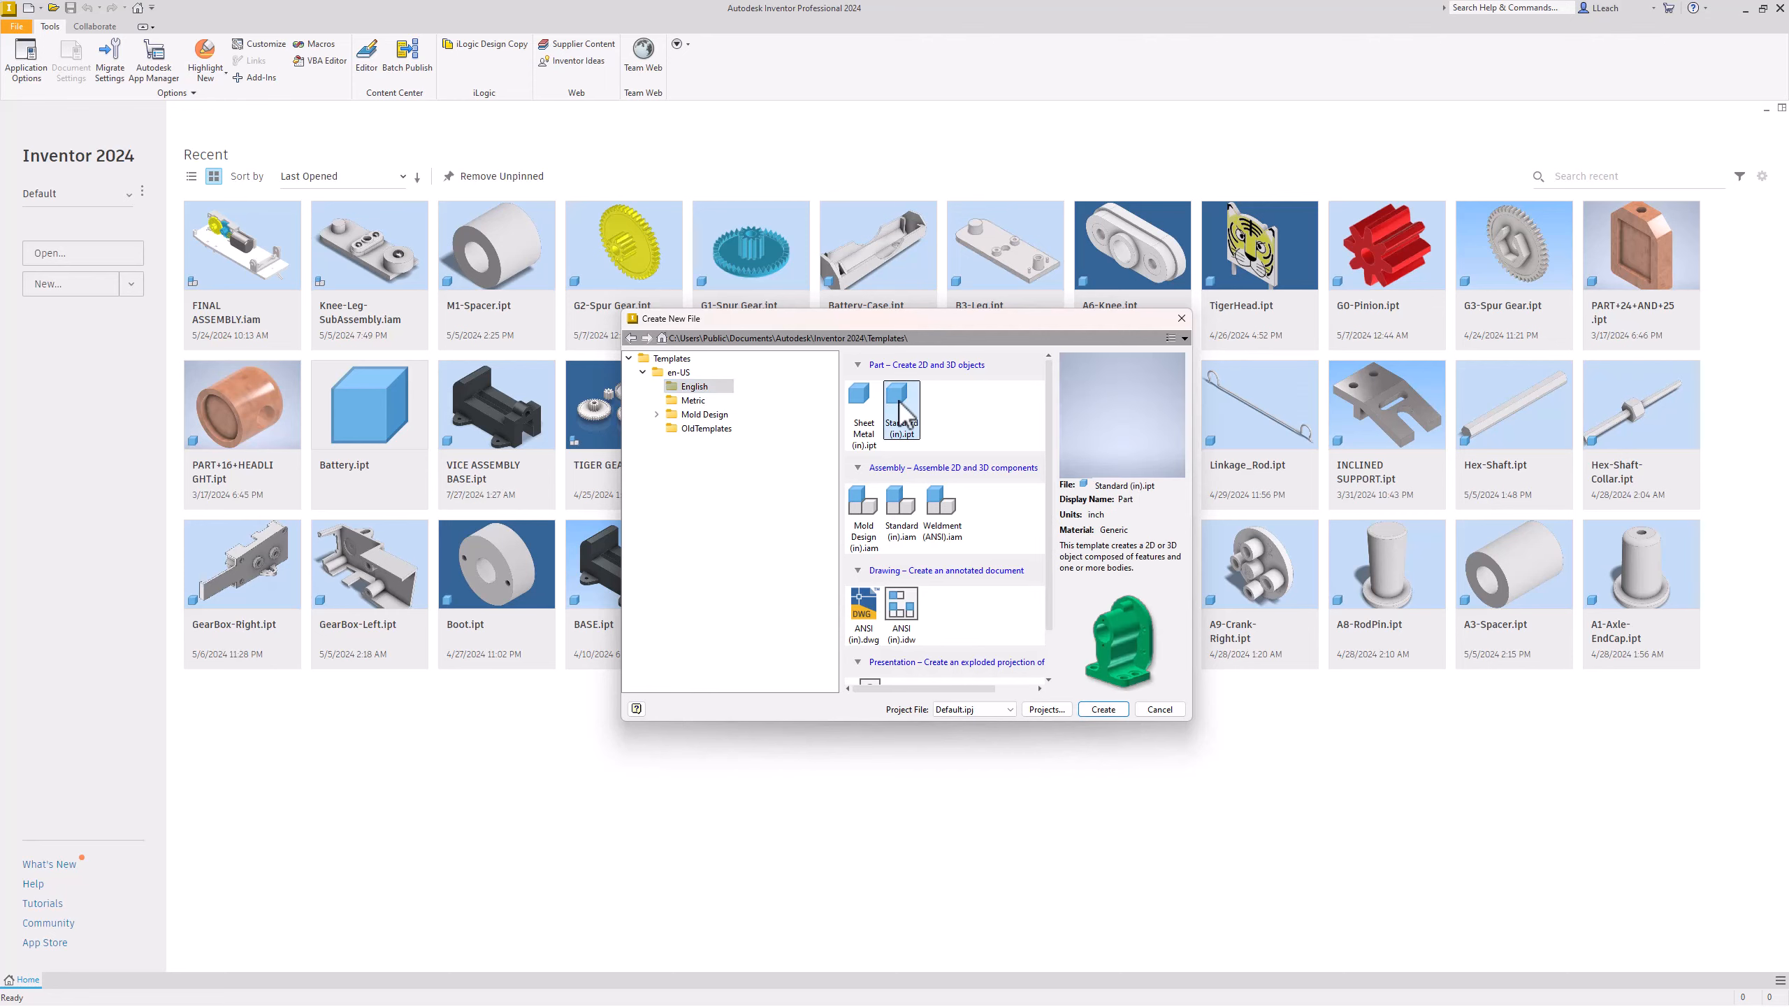
click(1103, 708)
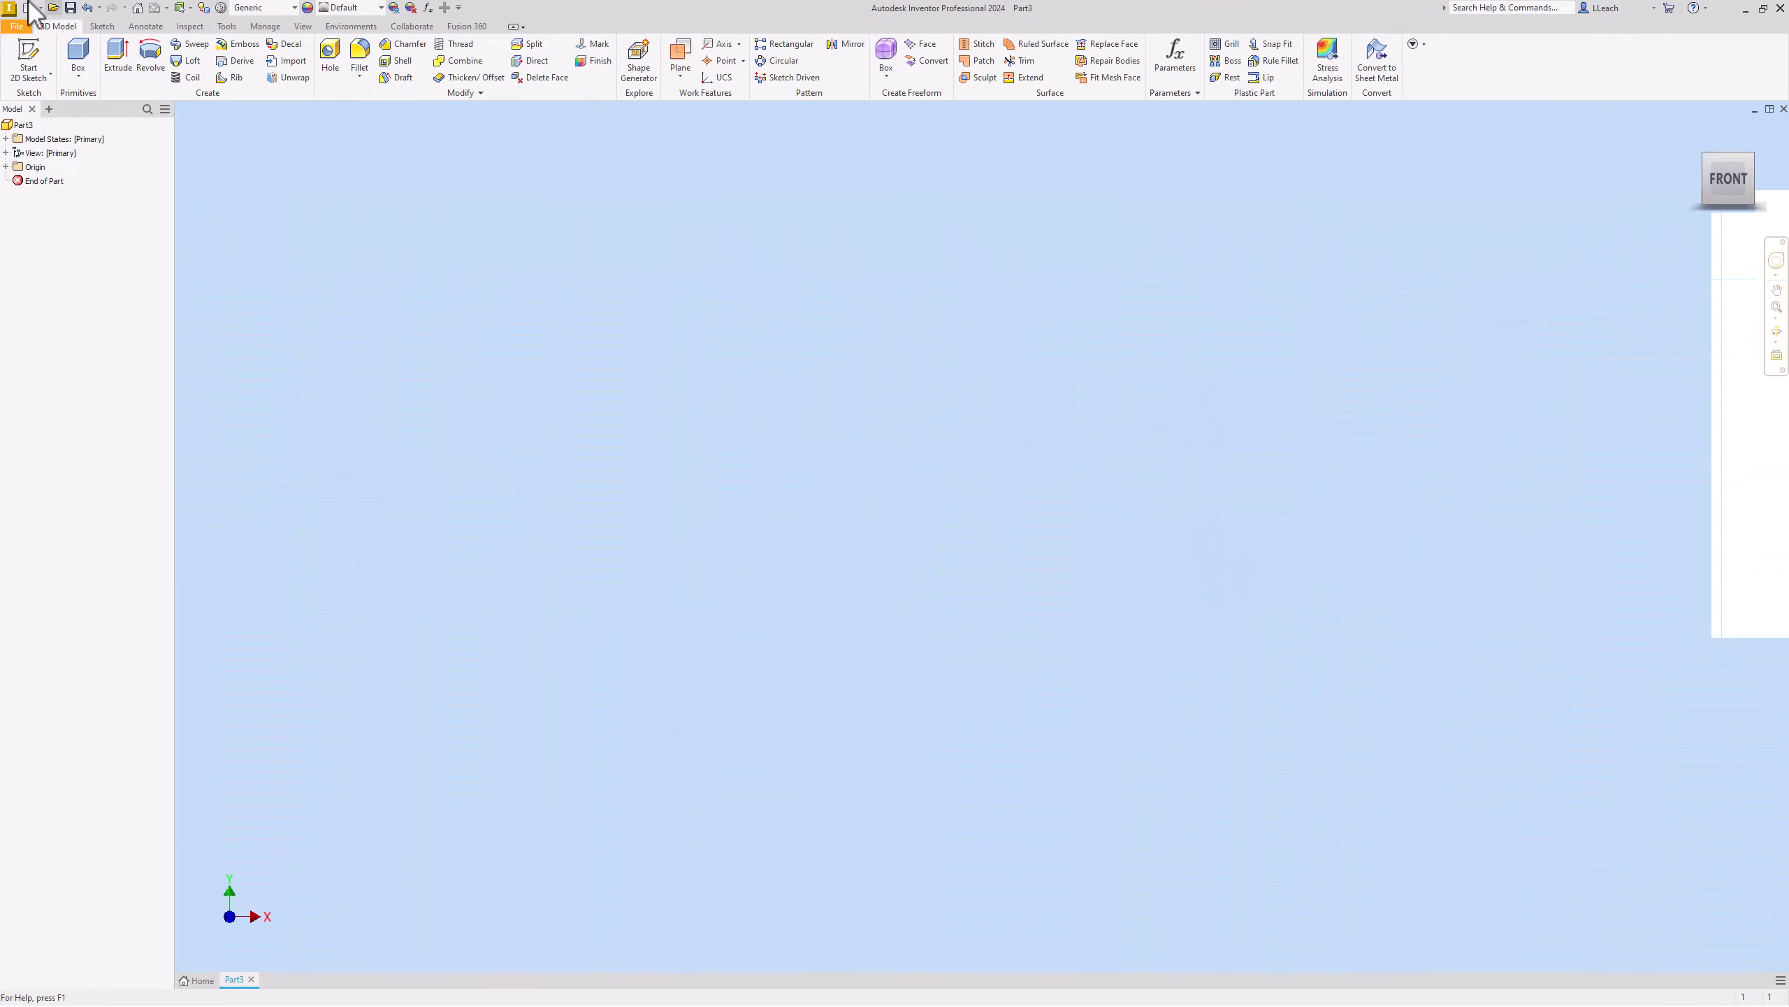
Start a 2D sketch on the horizontal XZ origin plane, oriented with the X axis pointing right.
click(31, 73)
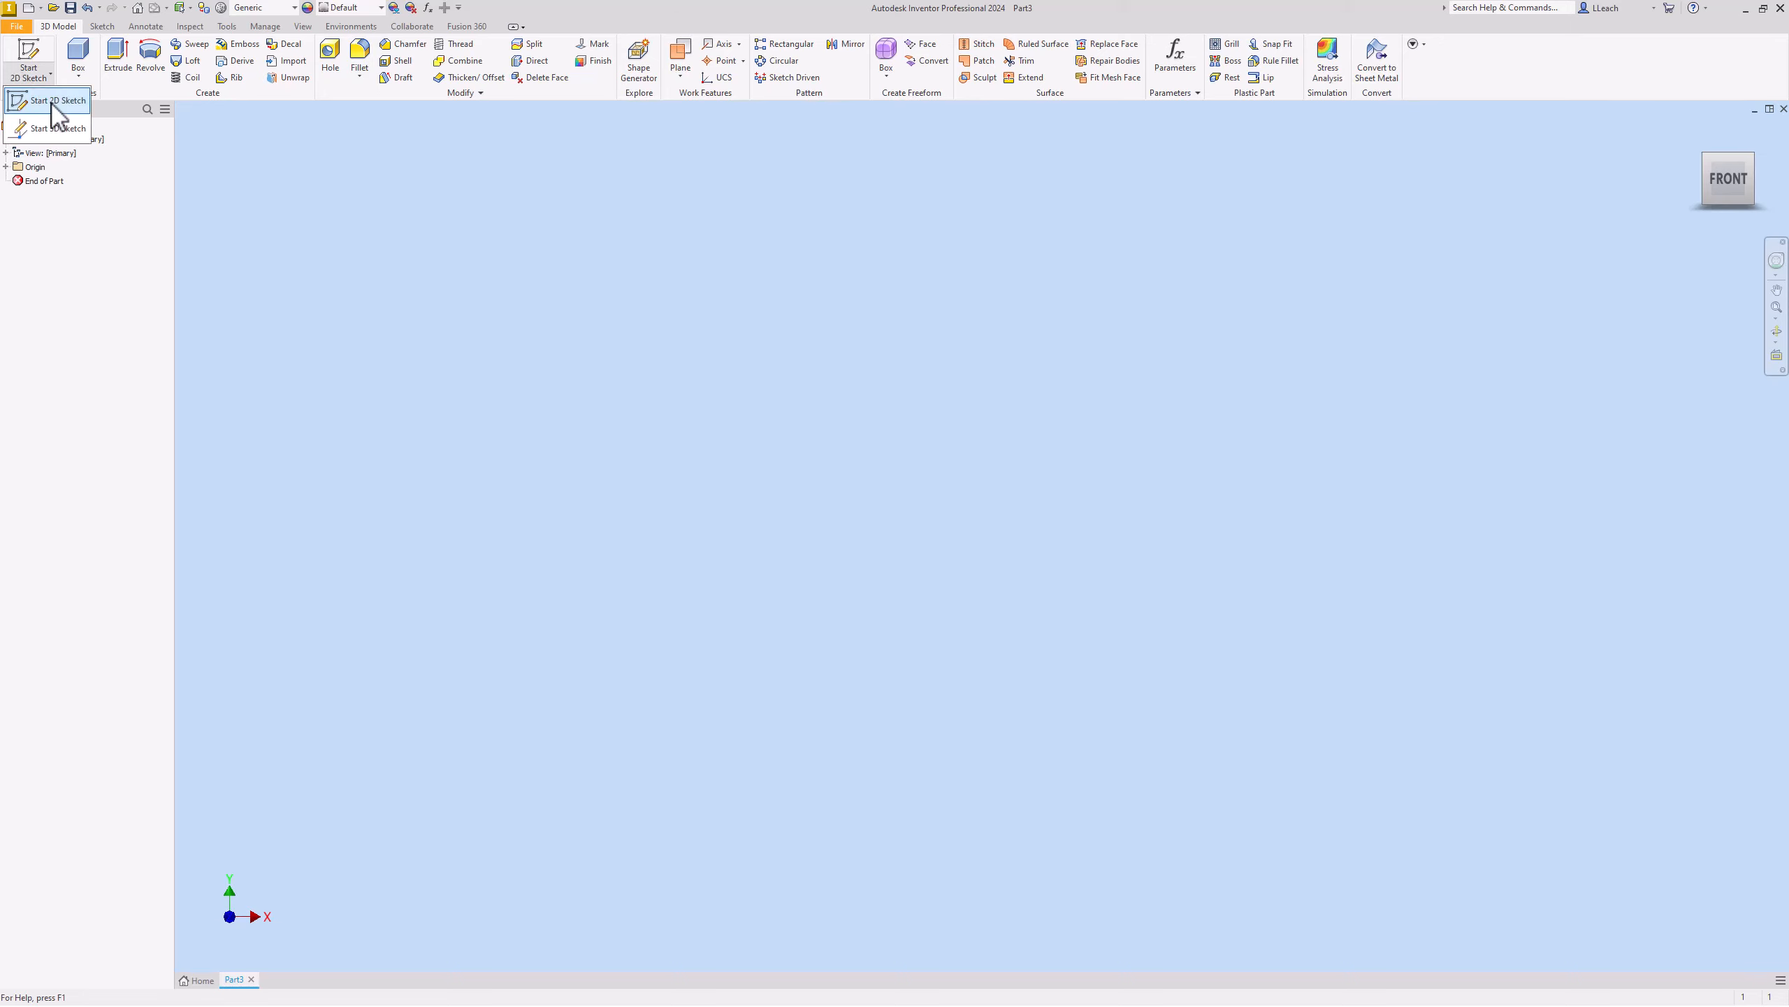
click(51, 104)
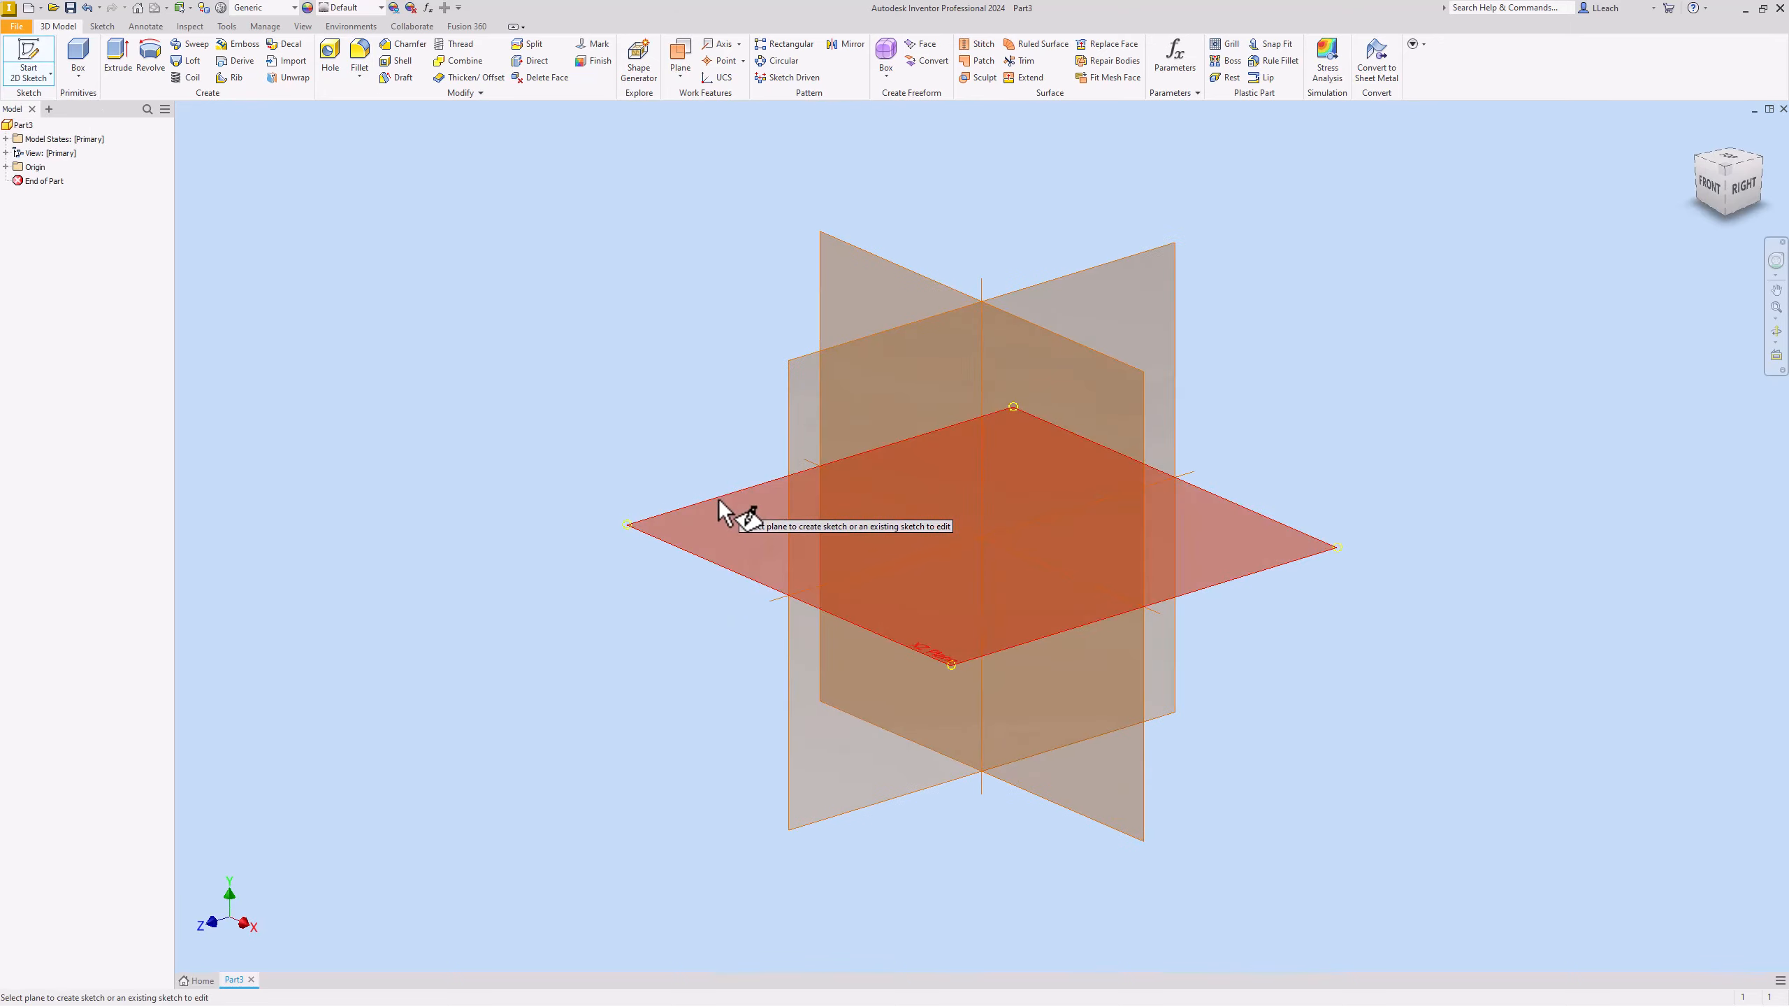
click(720, 502)
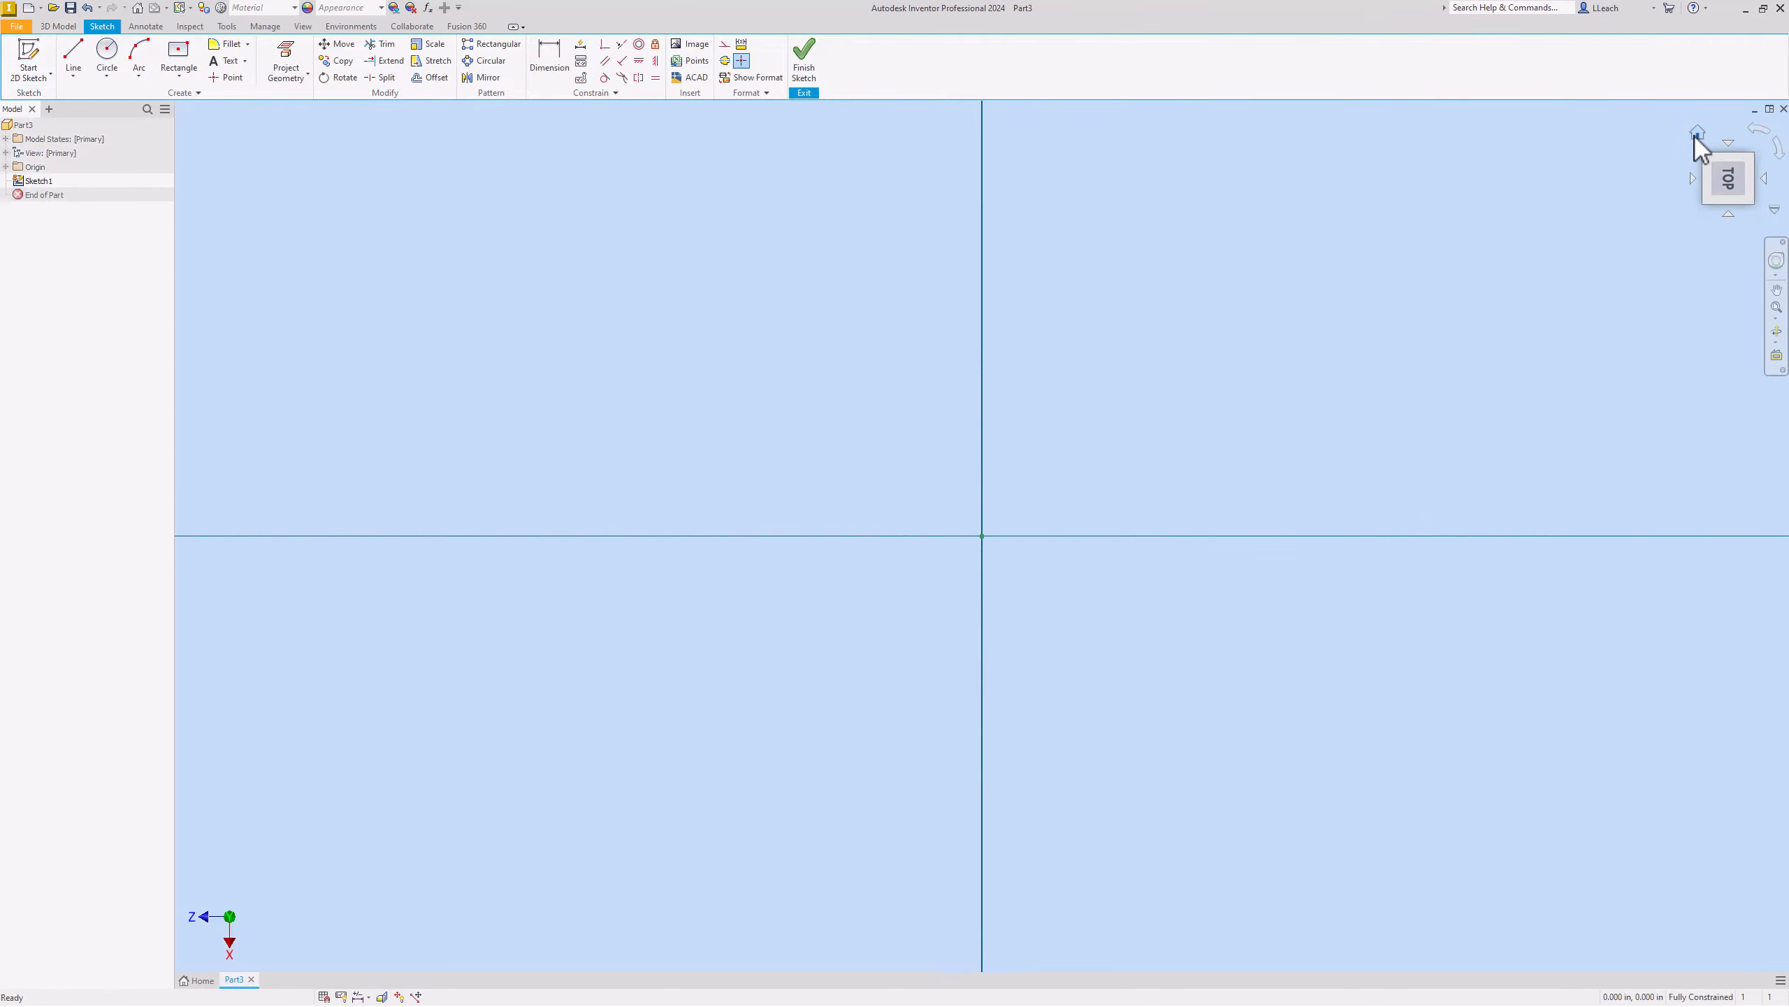
click(1759, 133)
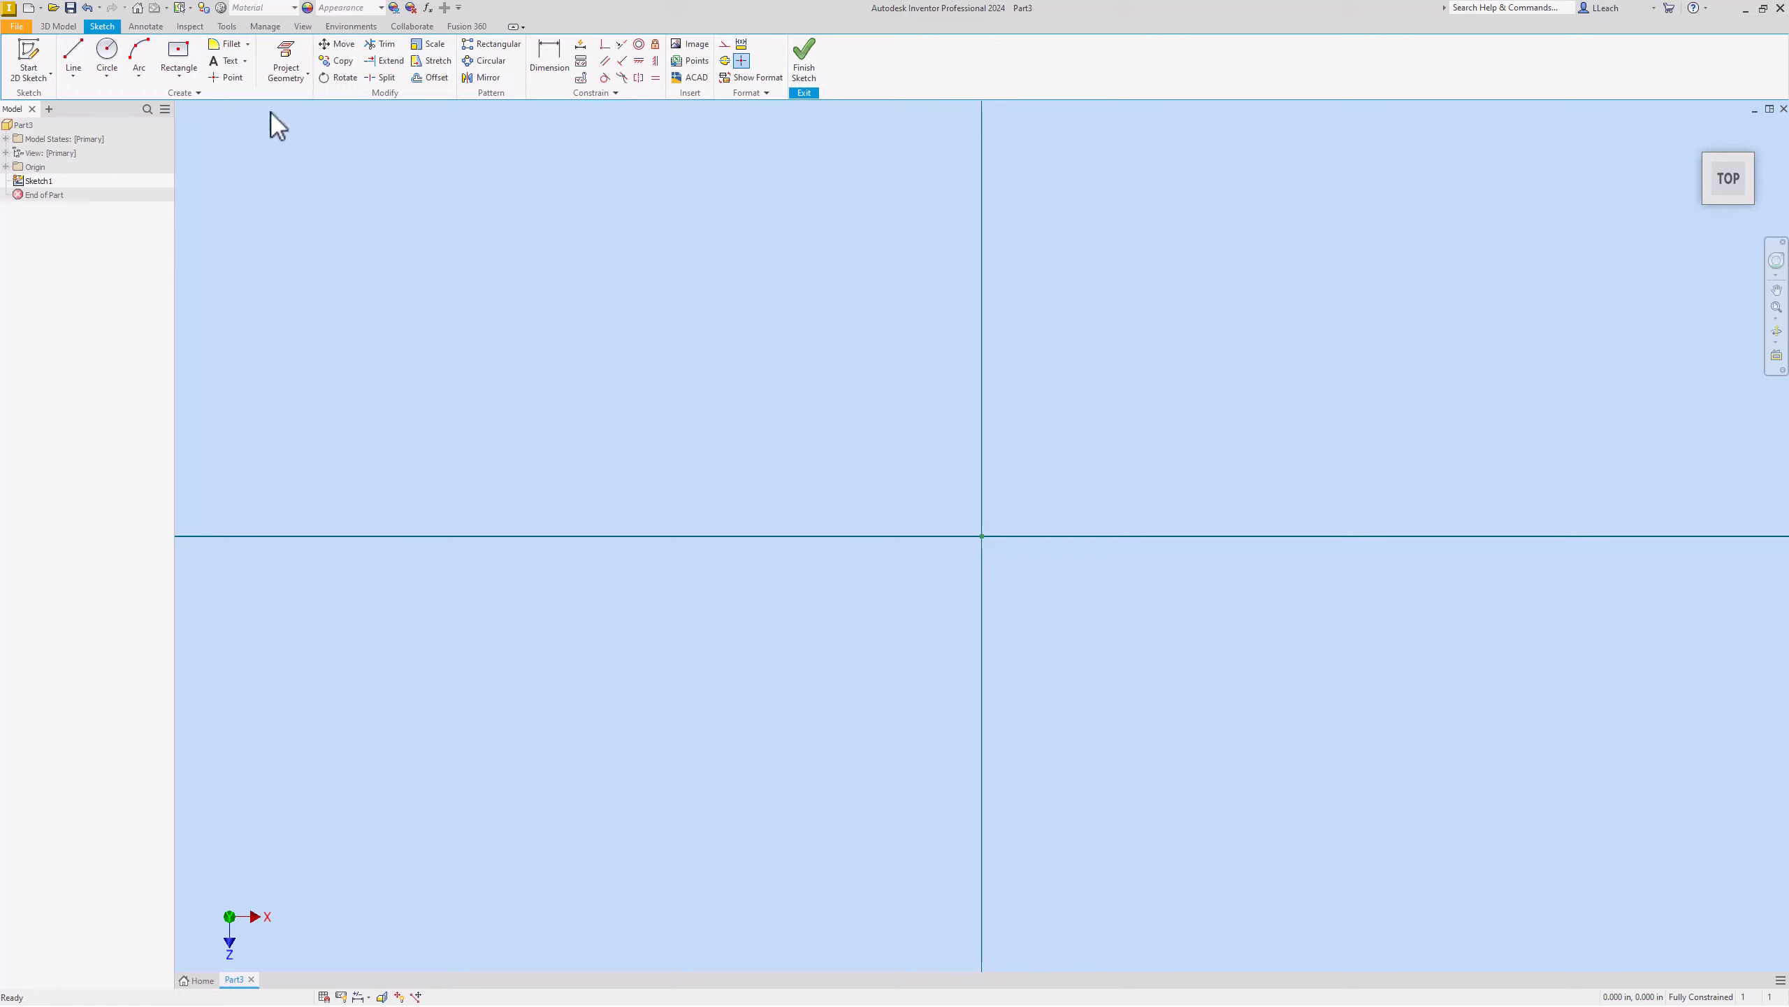
Draw a two-point center rectangle centred on the origin, 5 in wide and 4 in high.
click(180, 75)
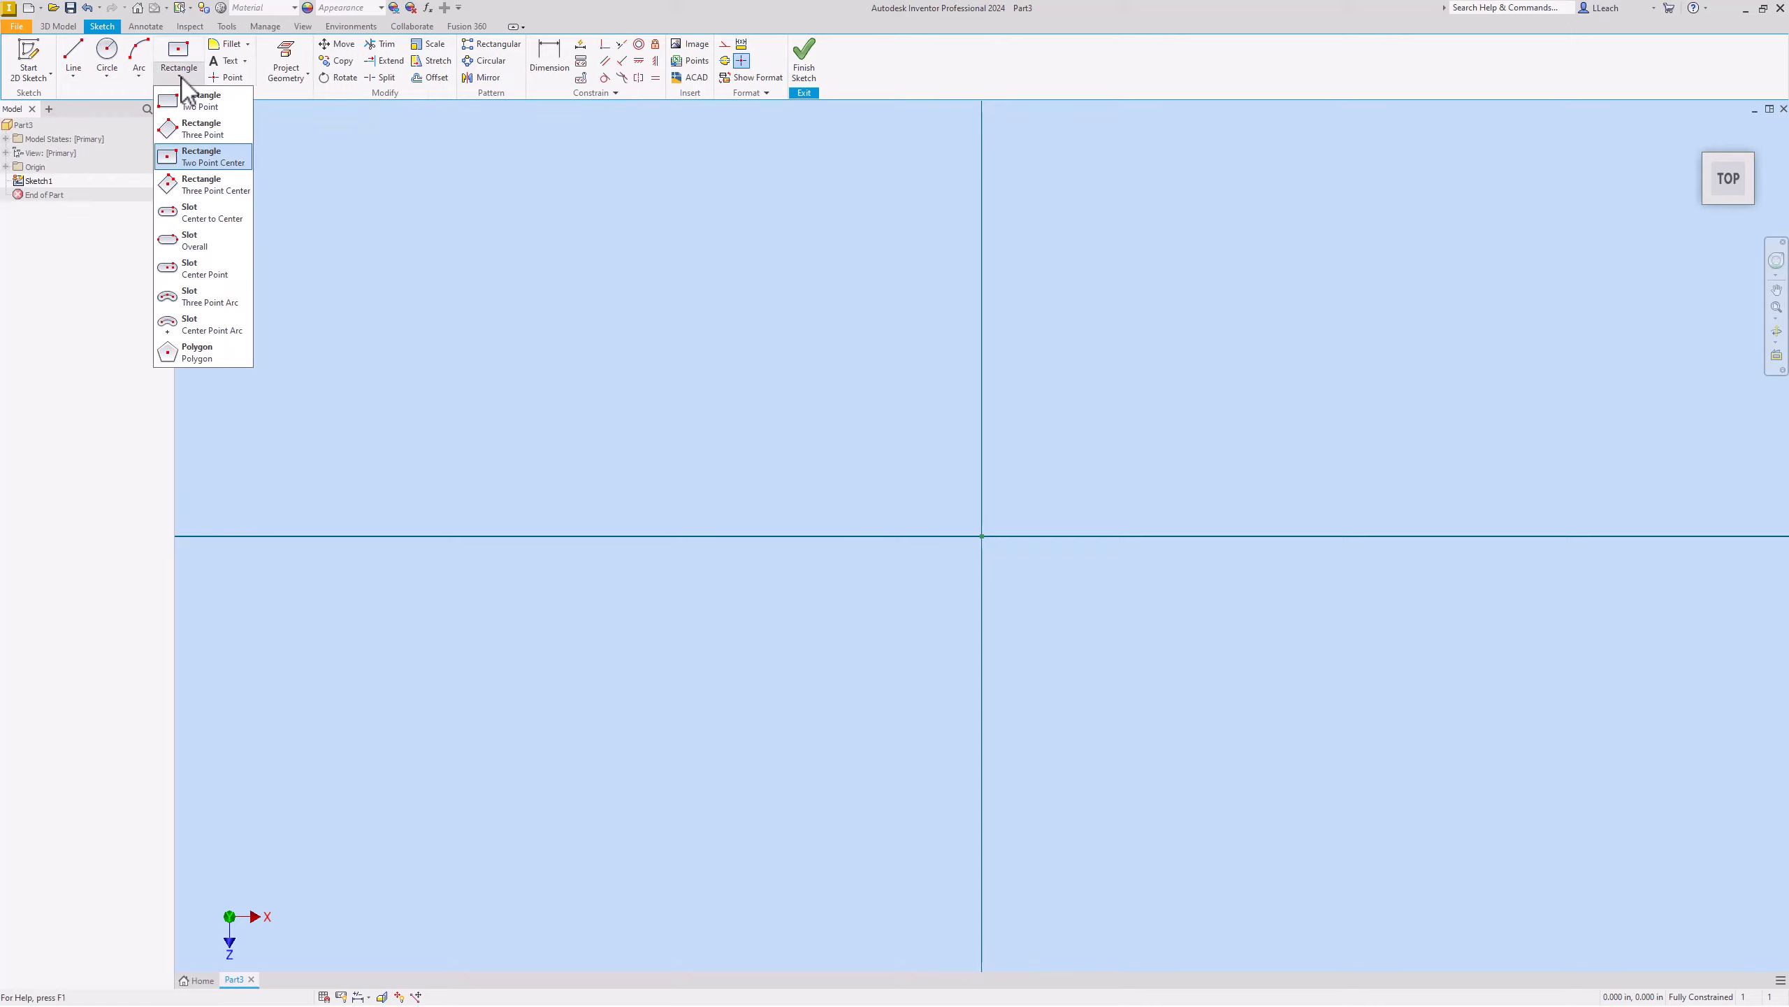
click(206, 160)
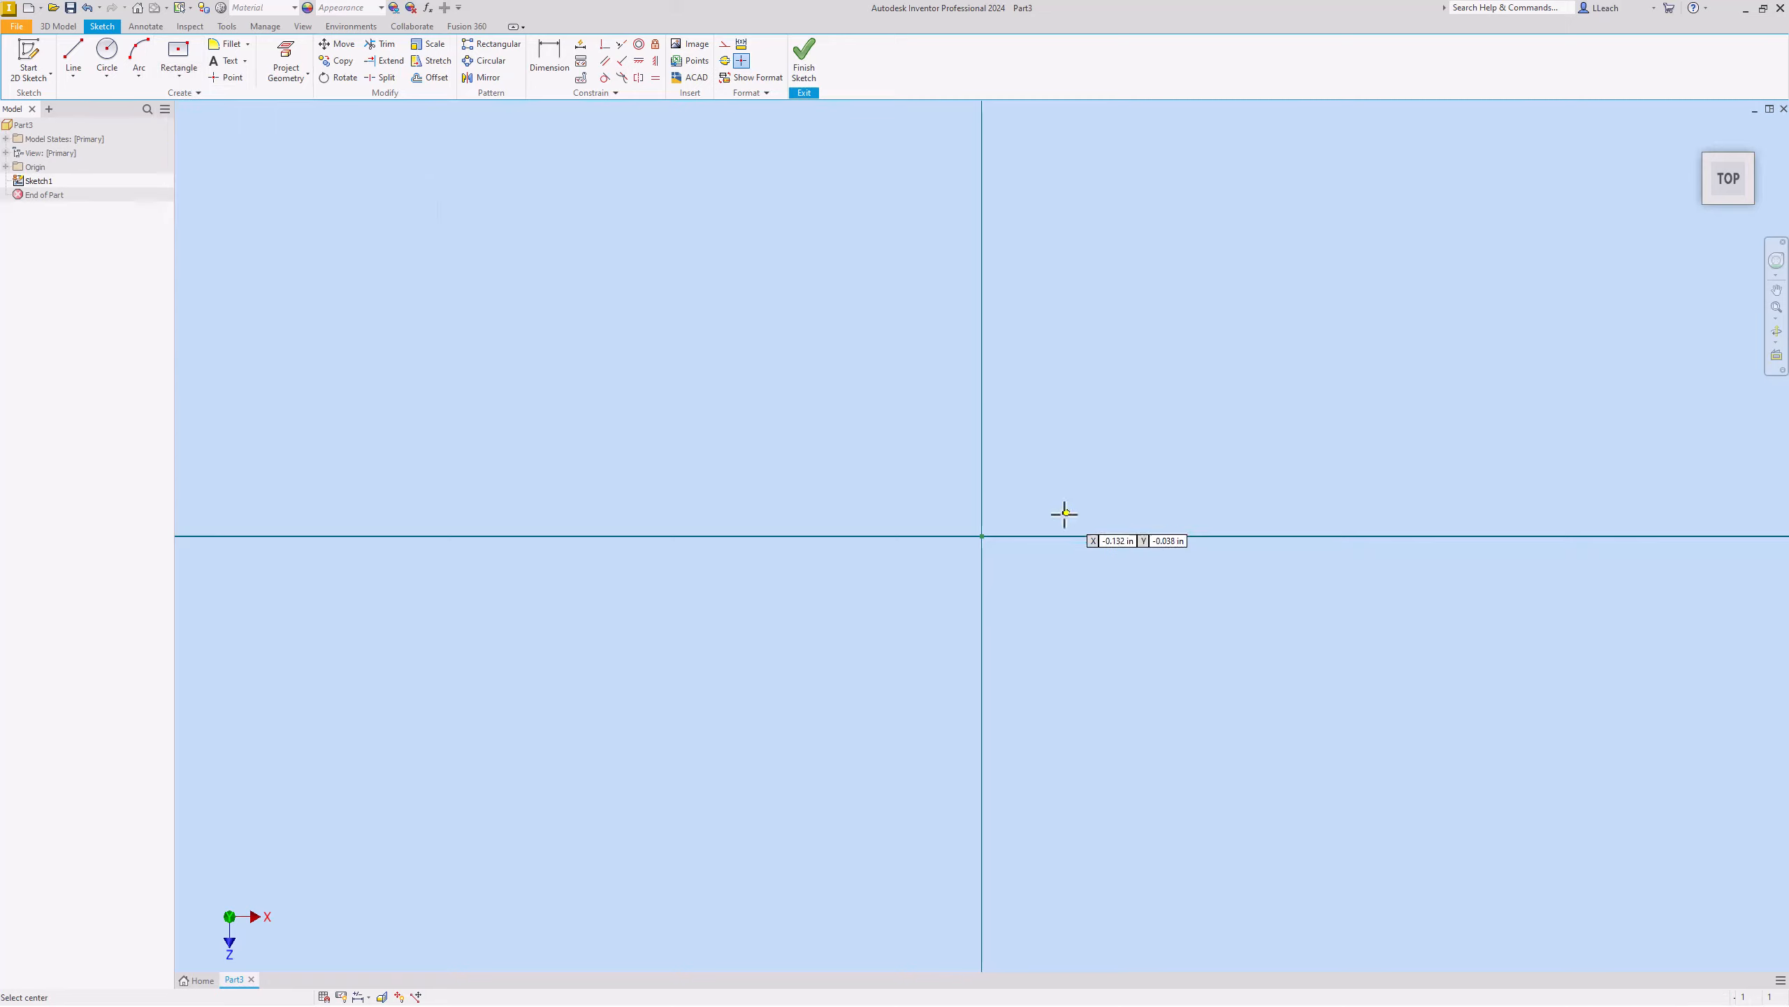
click(984, 535)
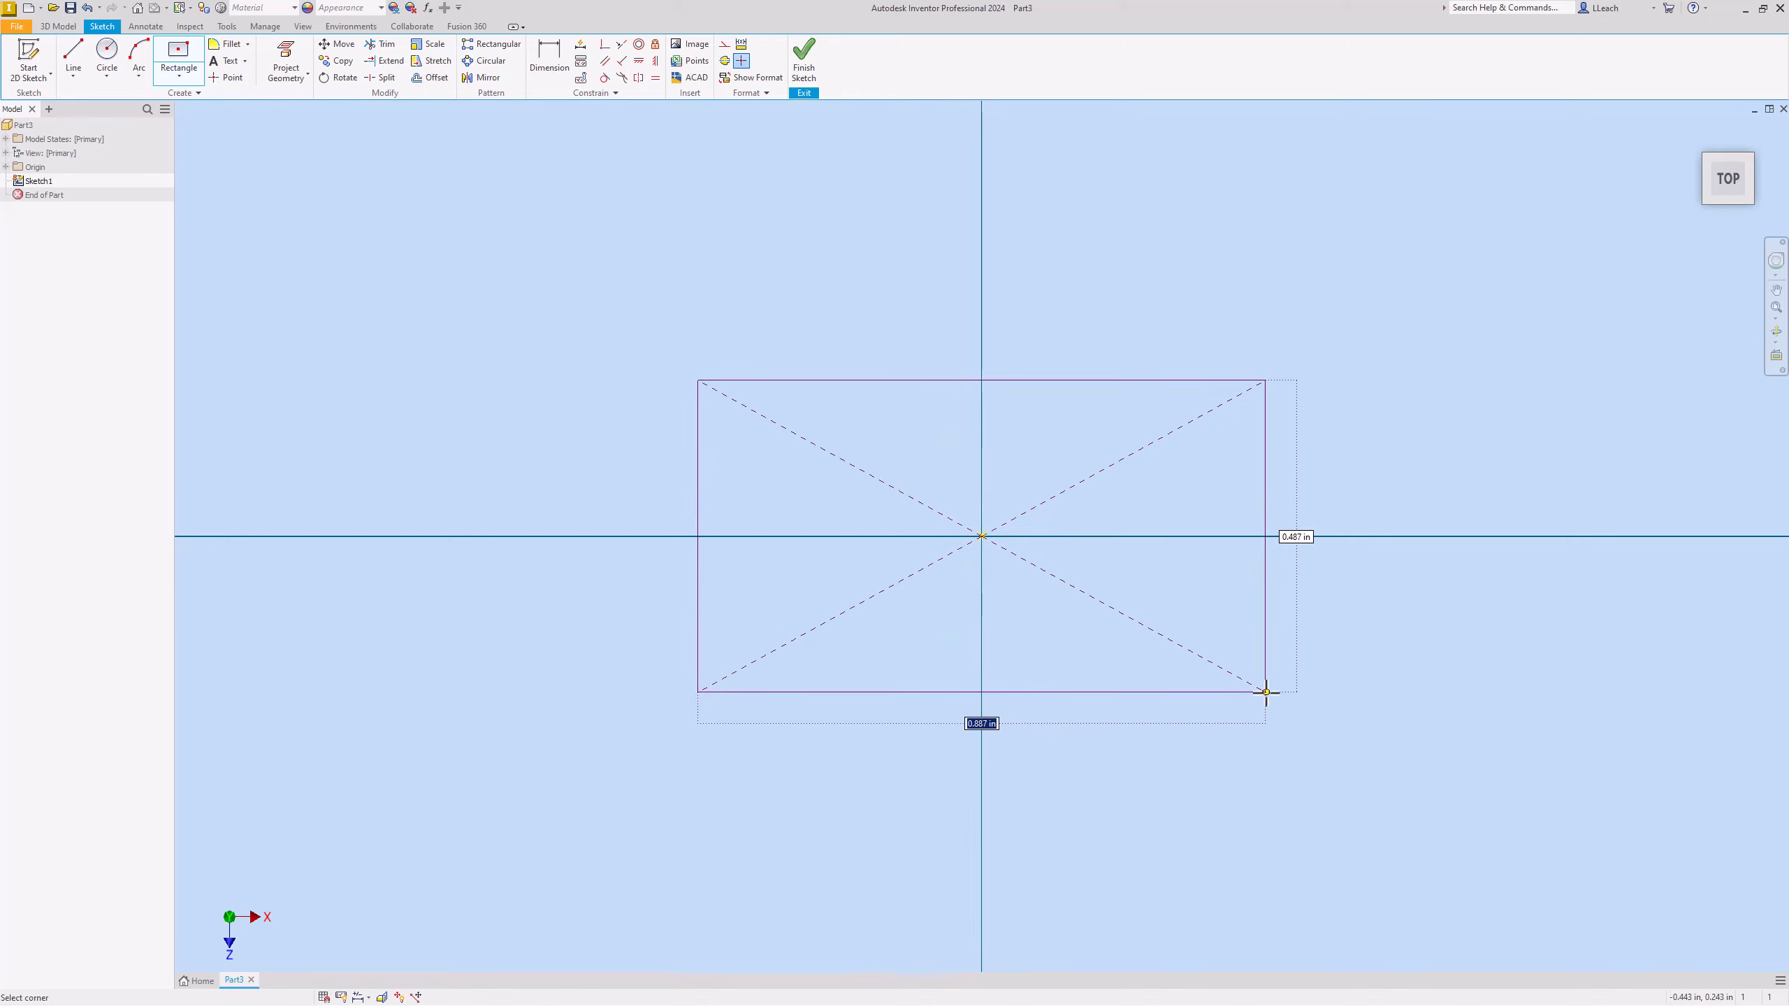
text(5)
key(Tab)
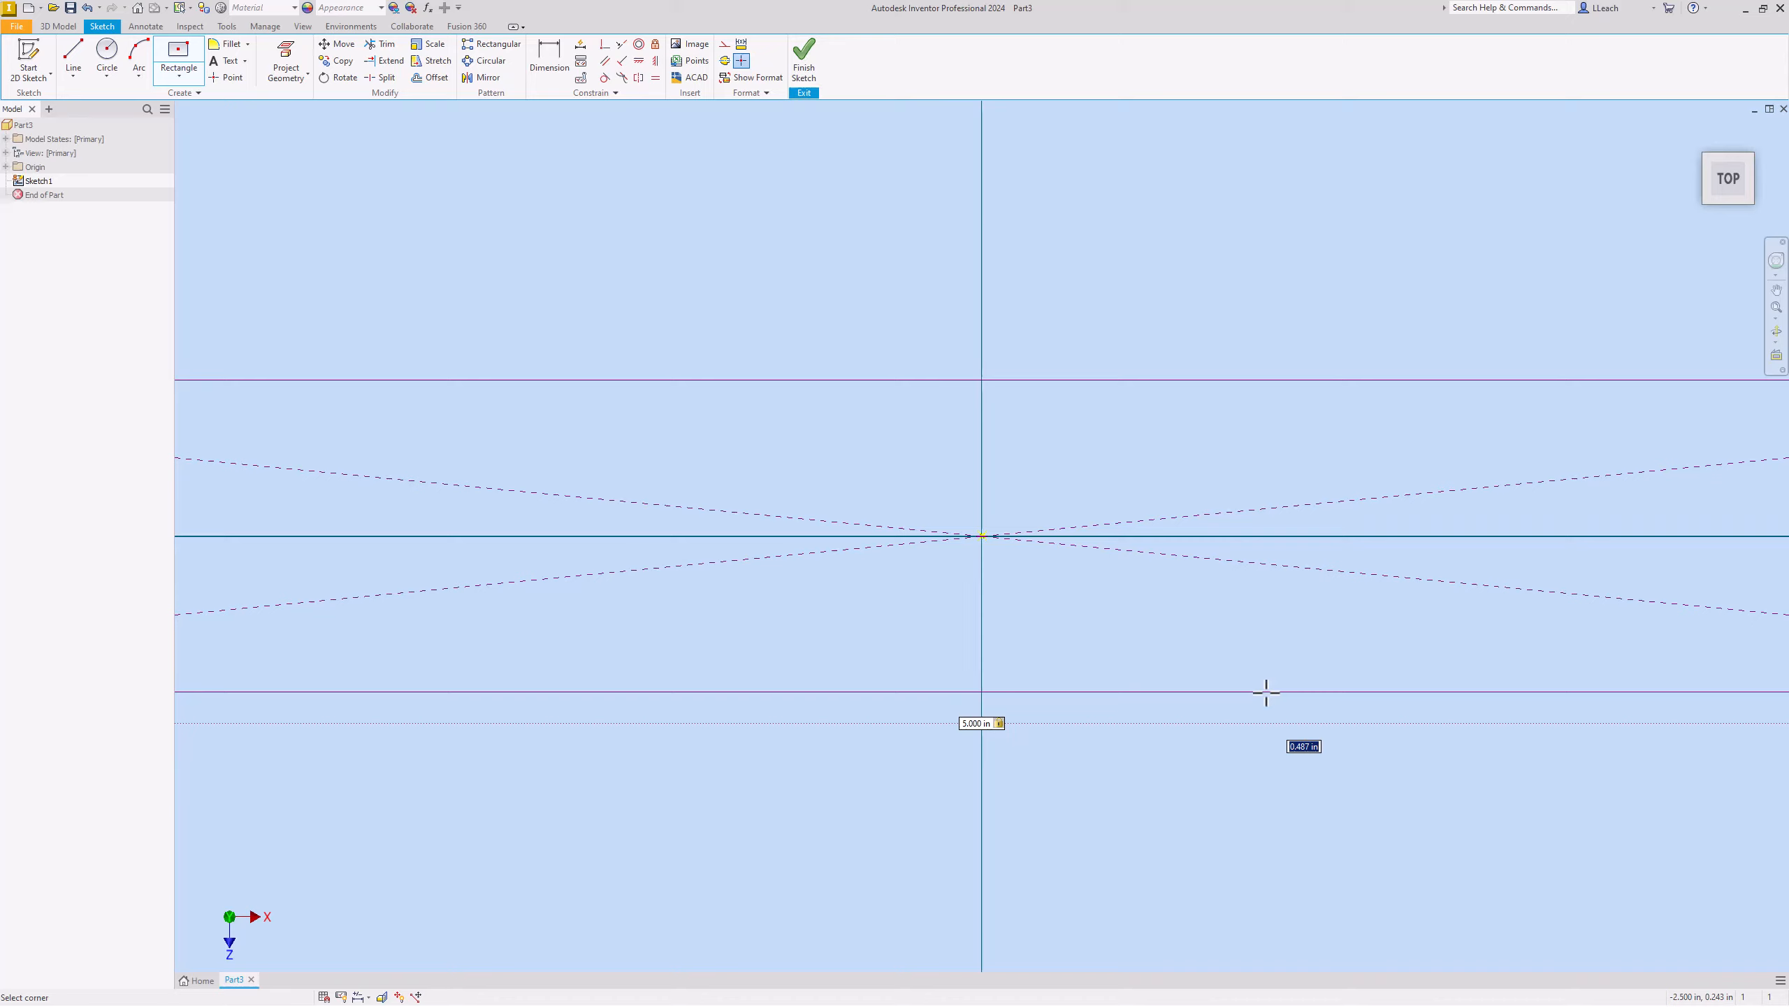
text(4)
key(Tab)
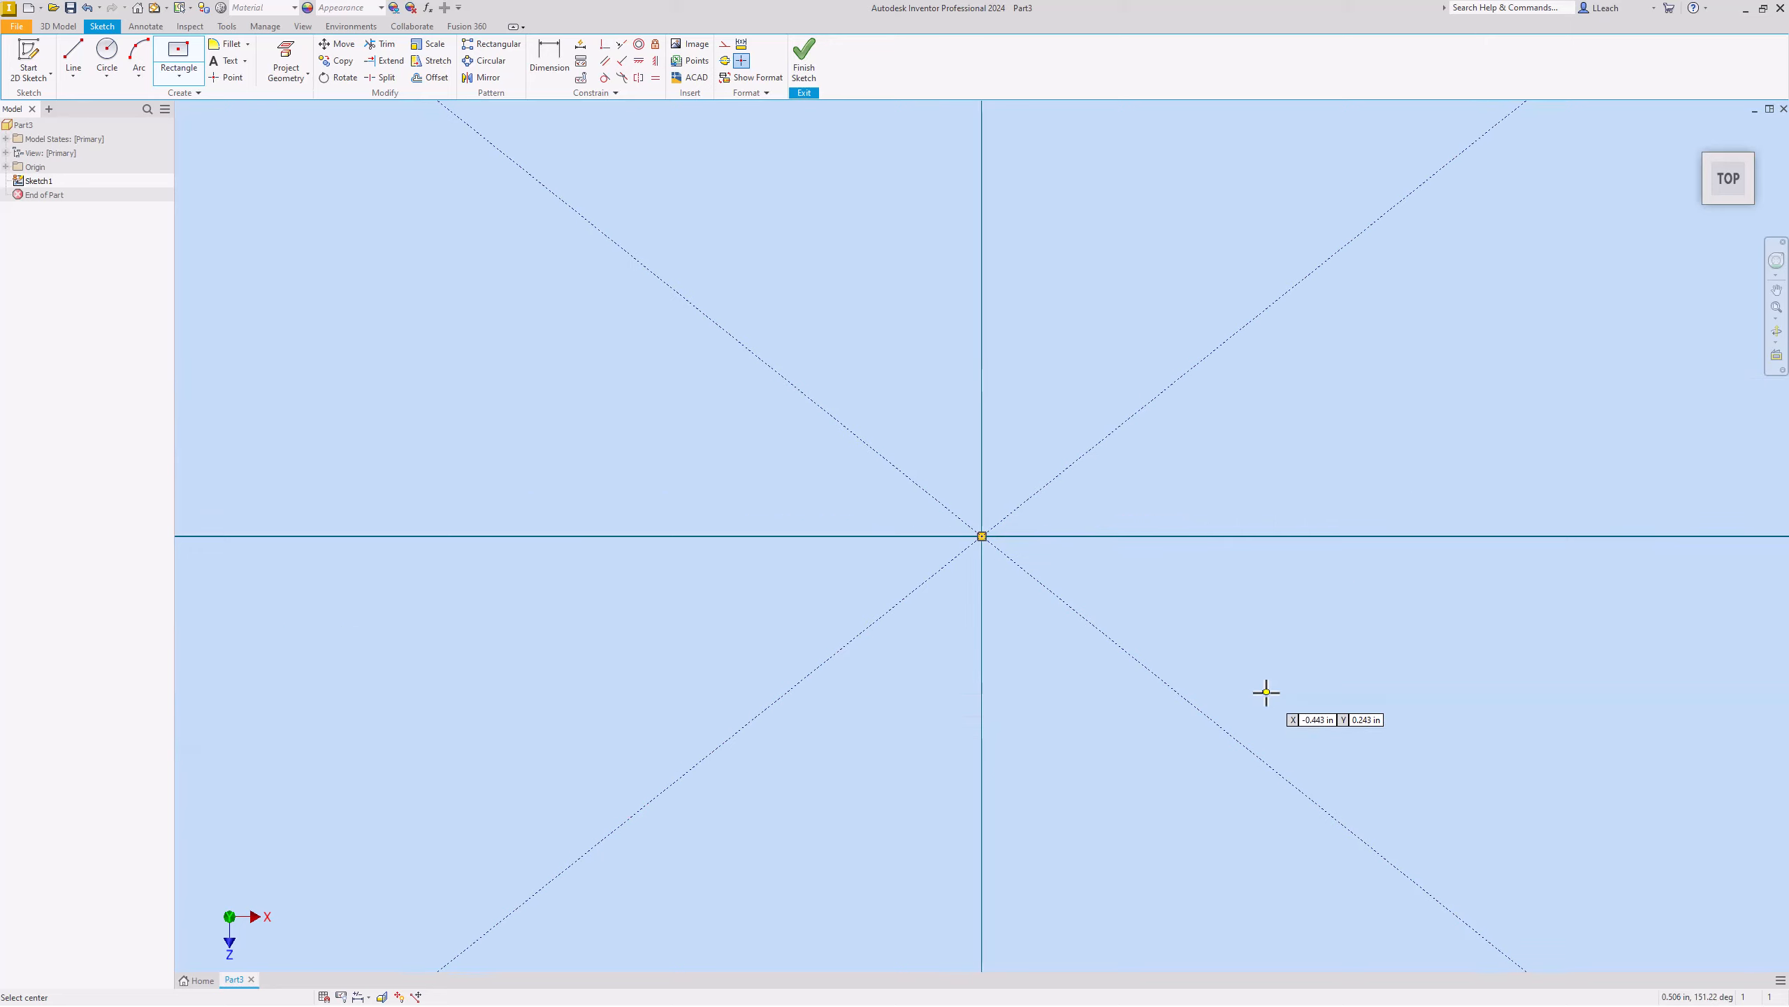
key(Return)
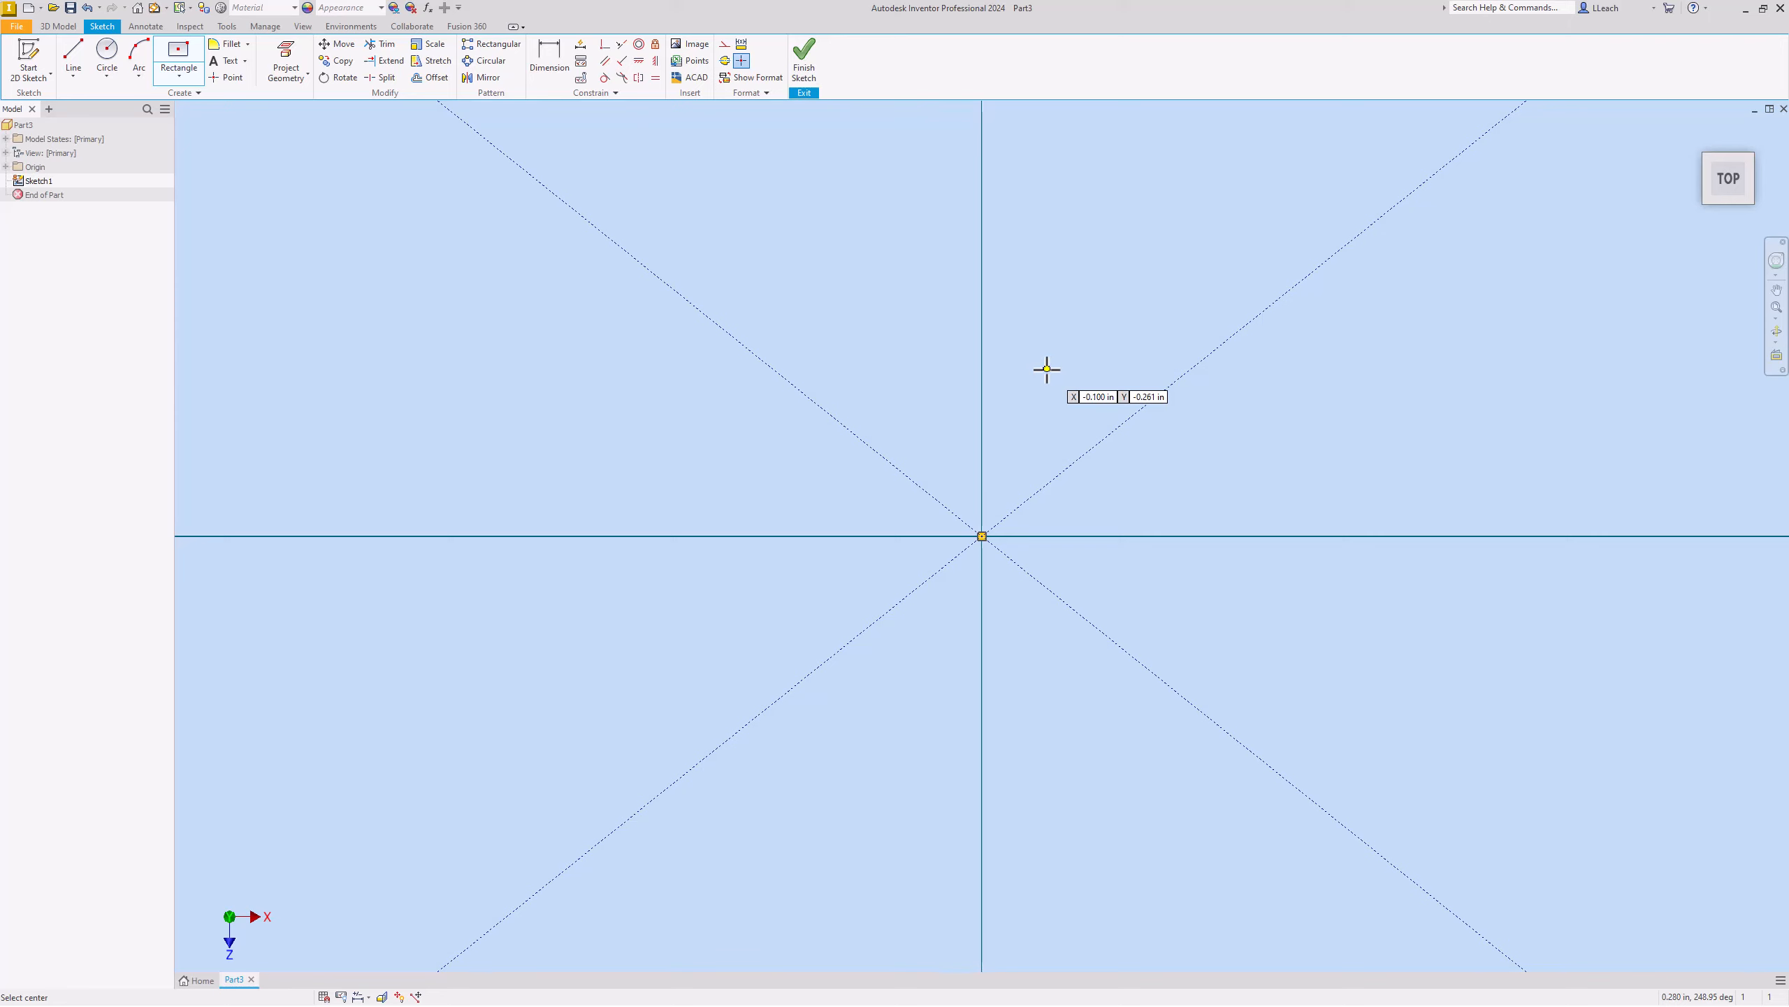
key(Home)
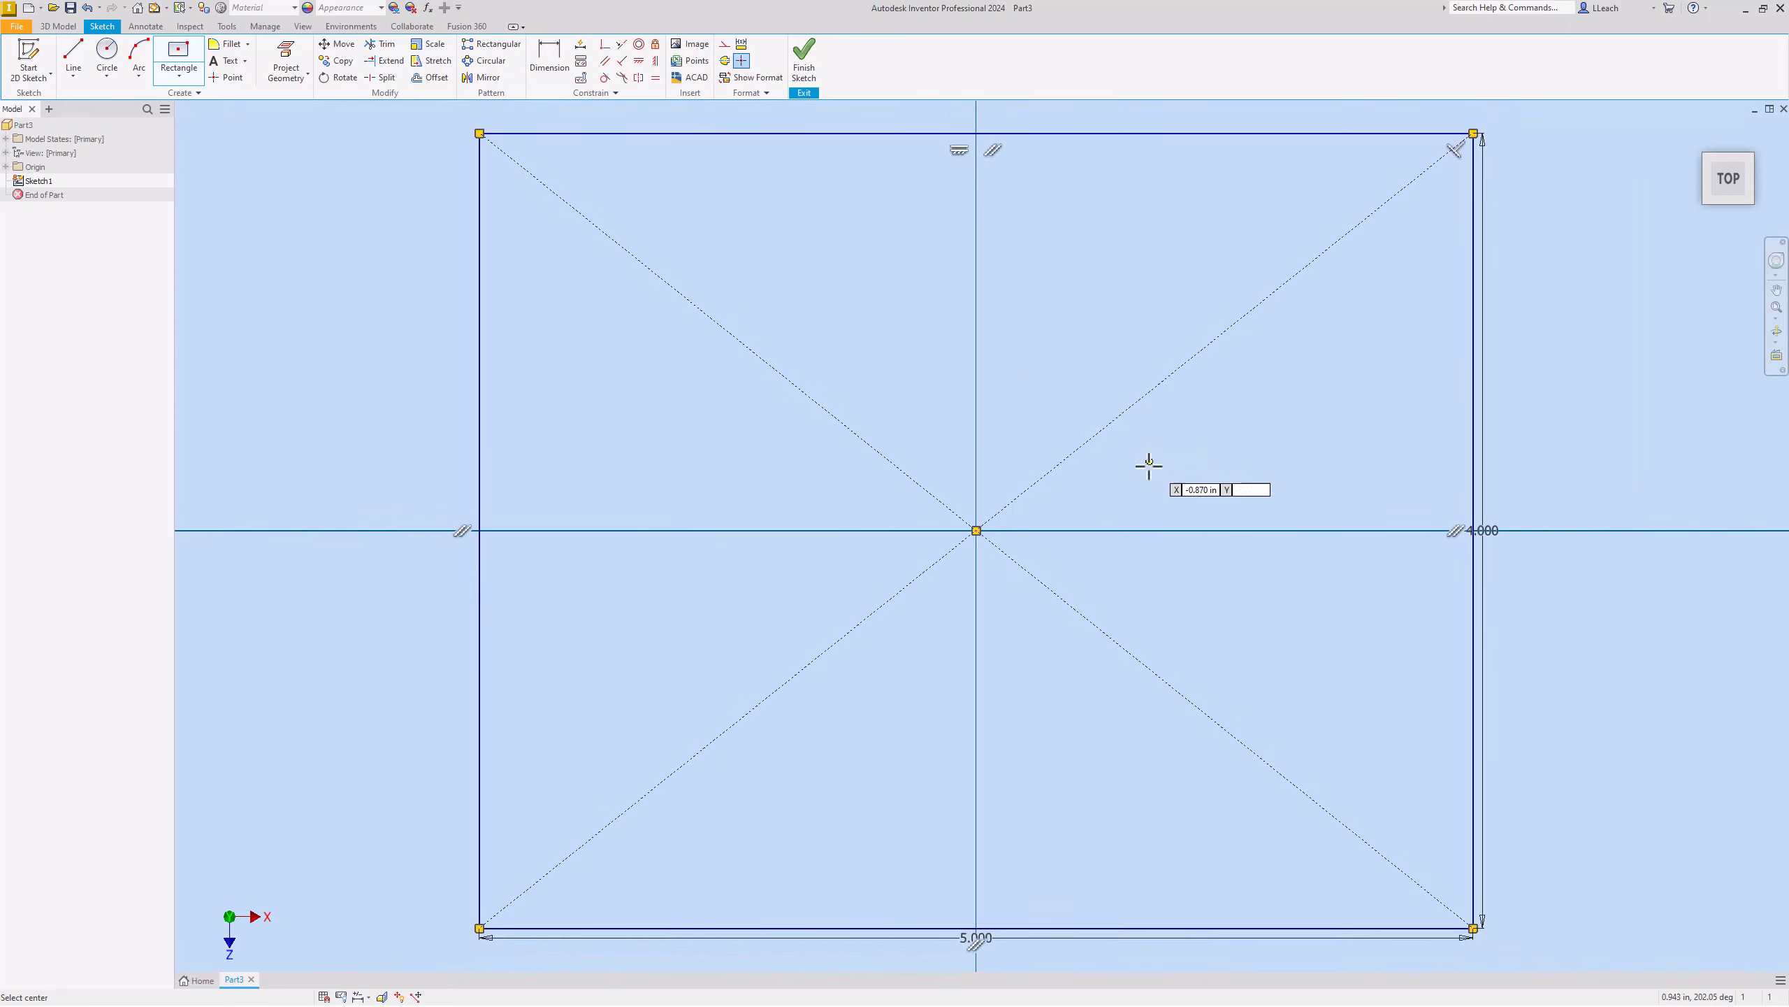
scroll(1151, 523, down, 2)
key(Escape)
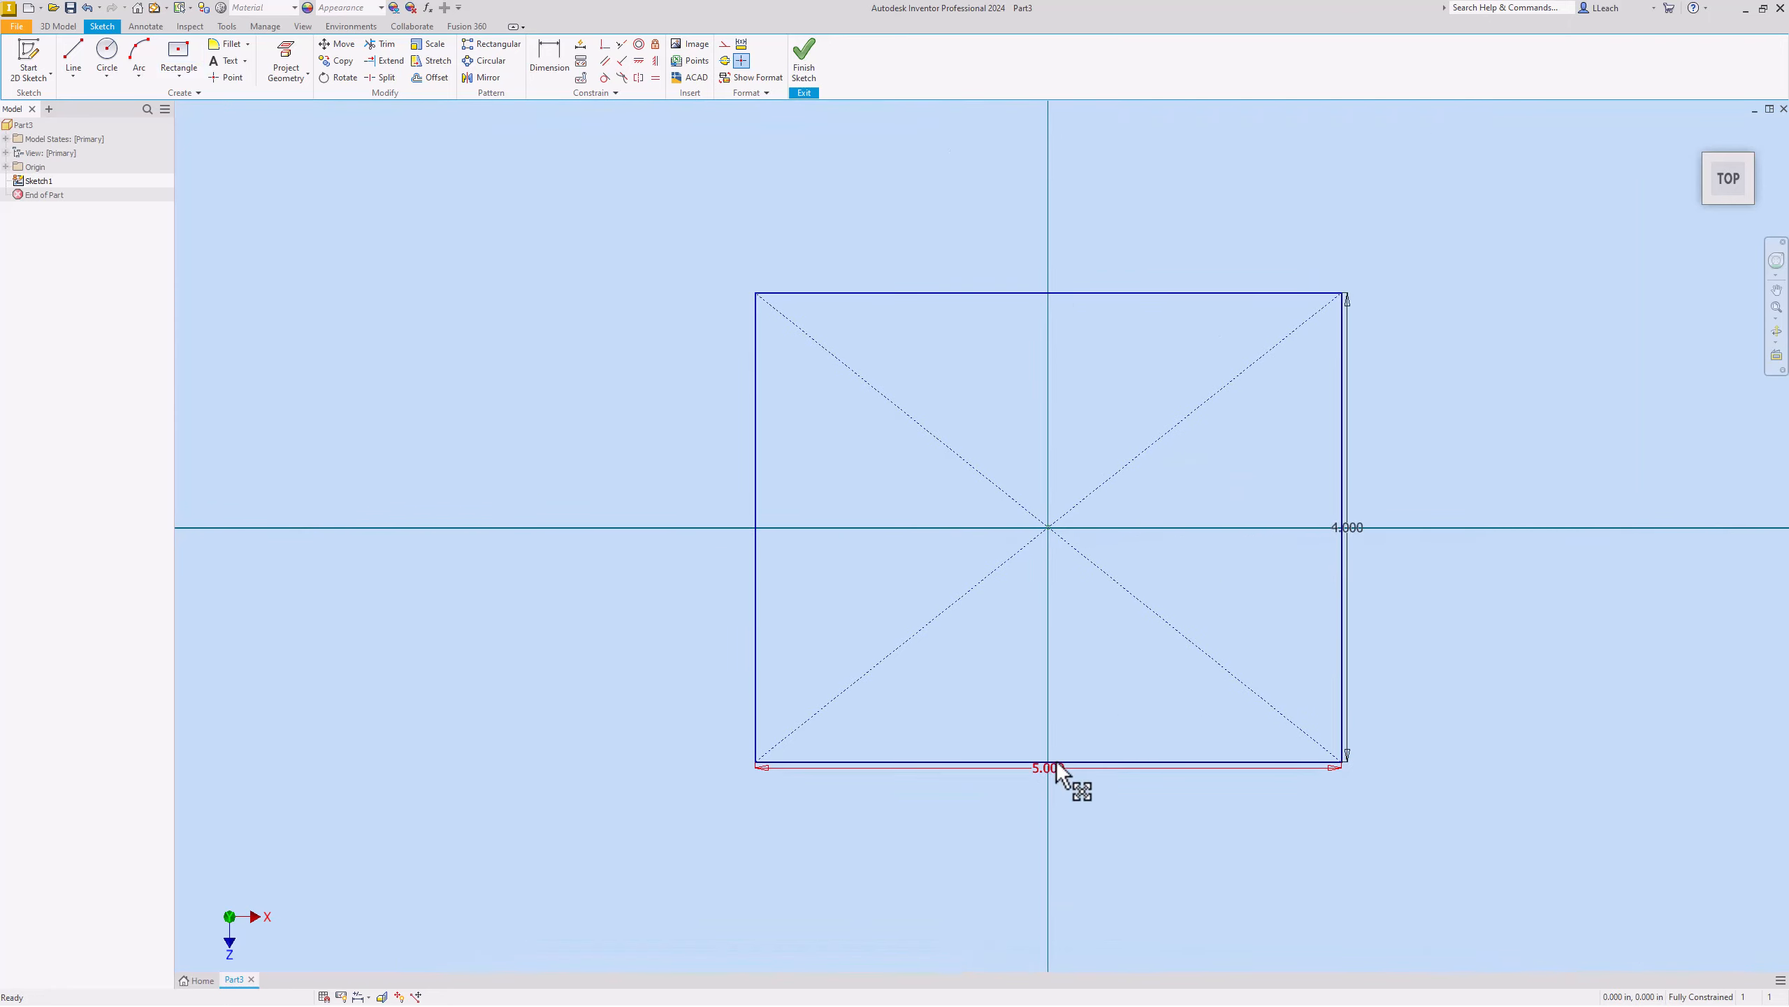
Reposition the rectangle's width dimension farther below it and the height dimension farther out beside its right edge.
drag(1055, 769, 1062, 834)
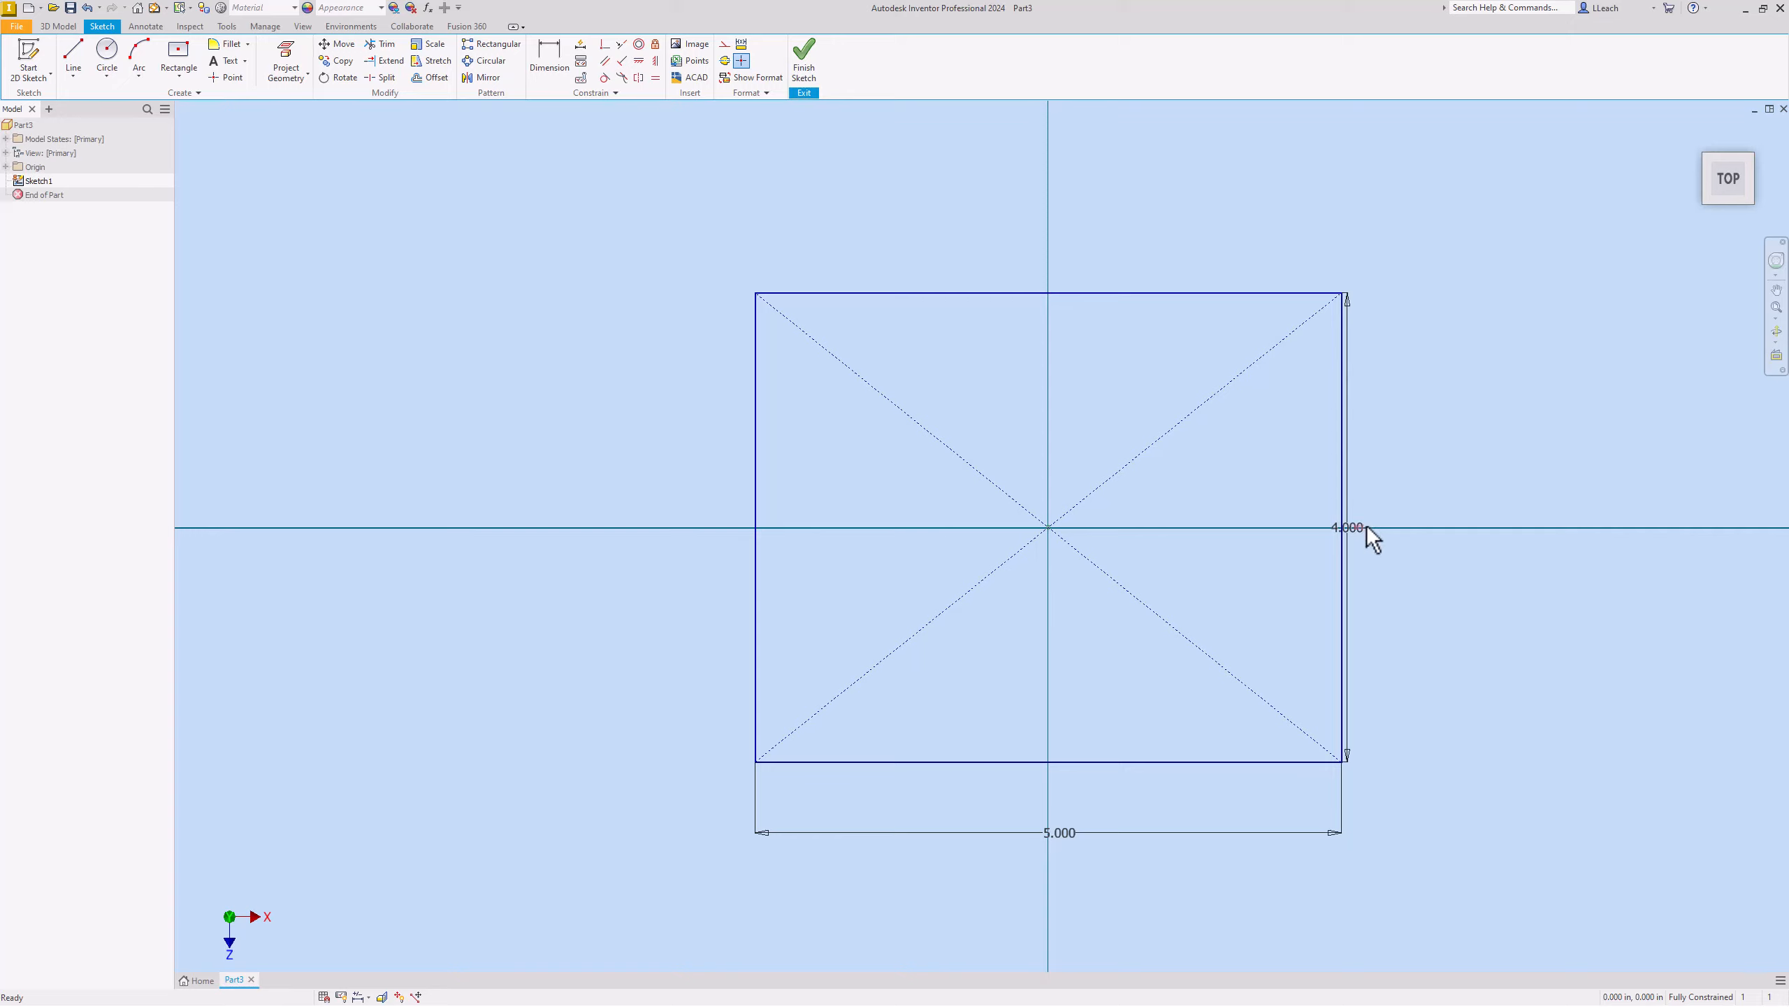
drag(1349, 527, 1458, 534)
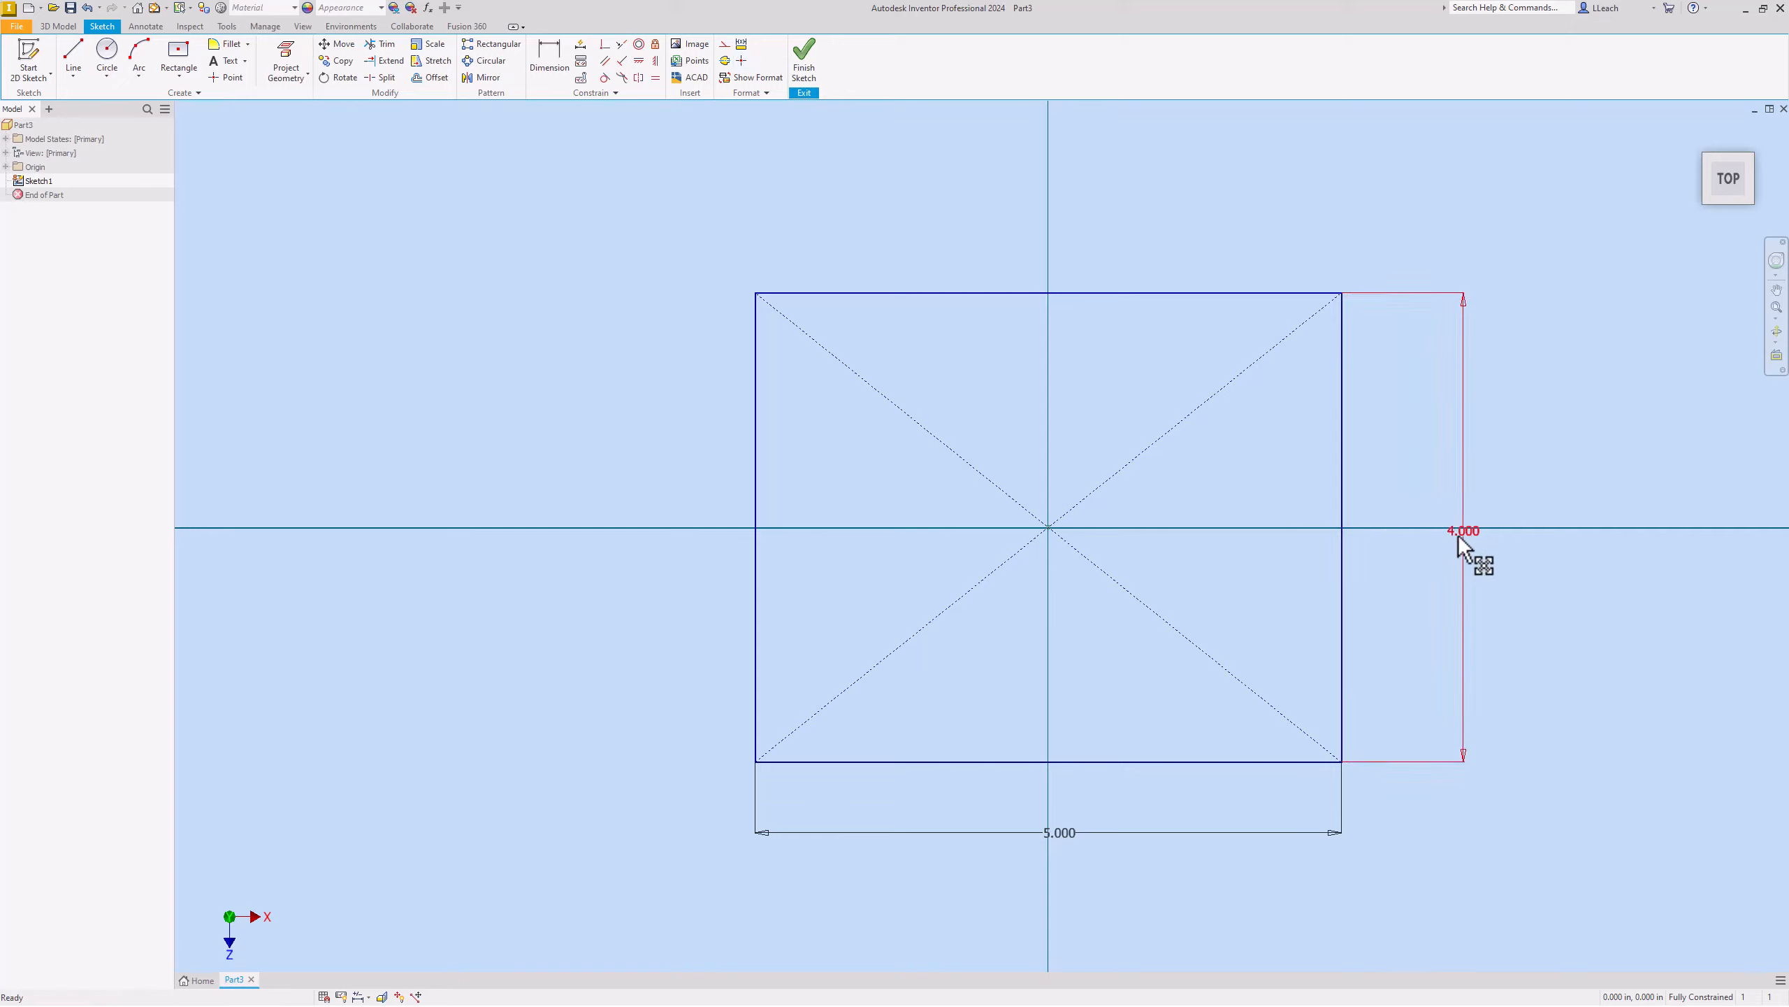
middle_drag(1390, 592, 1381, 588)
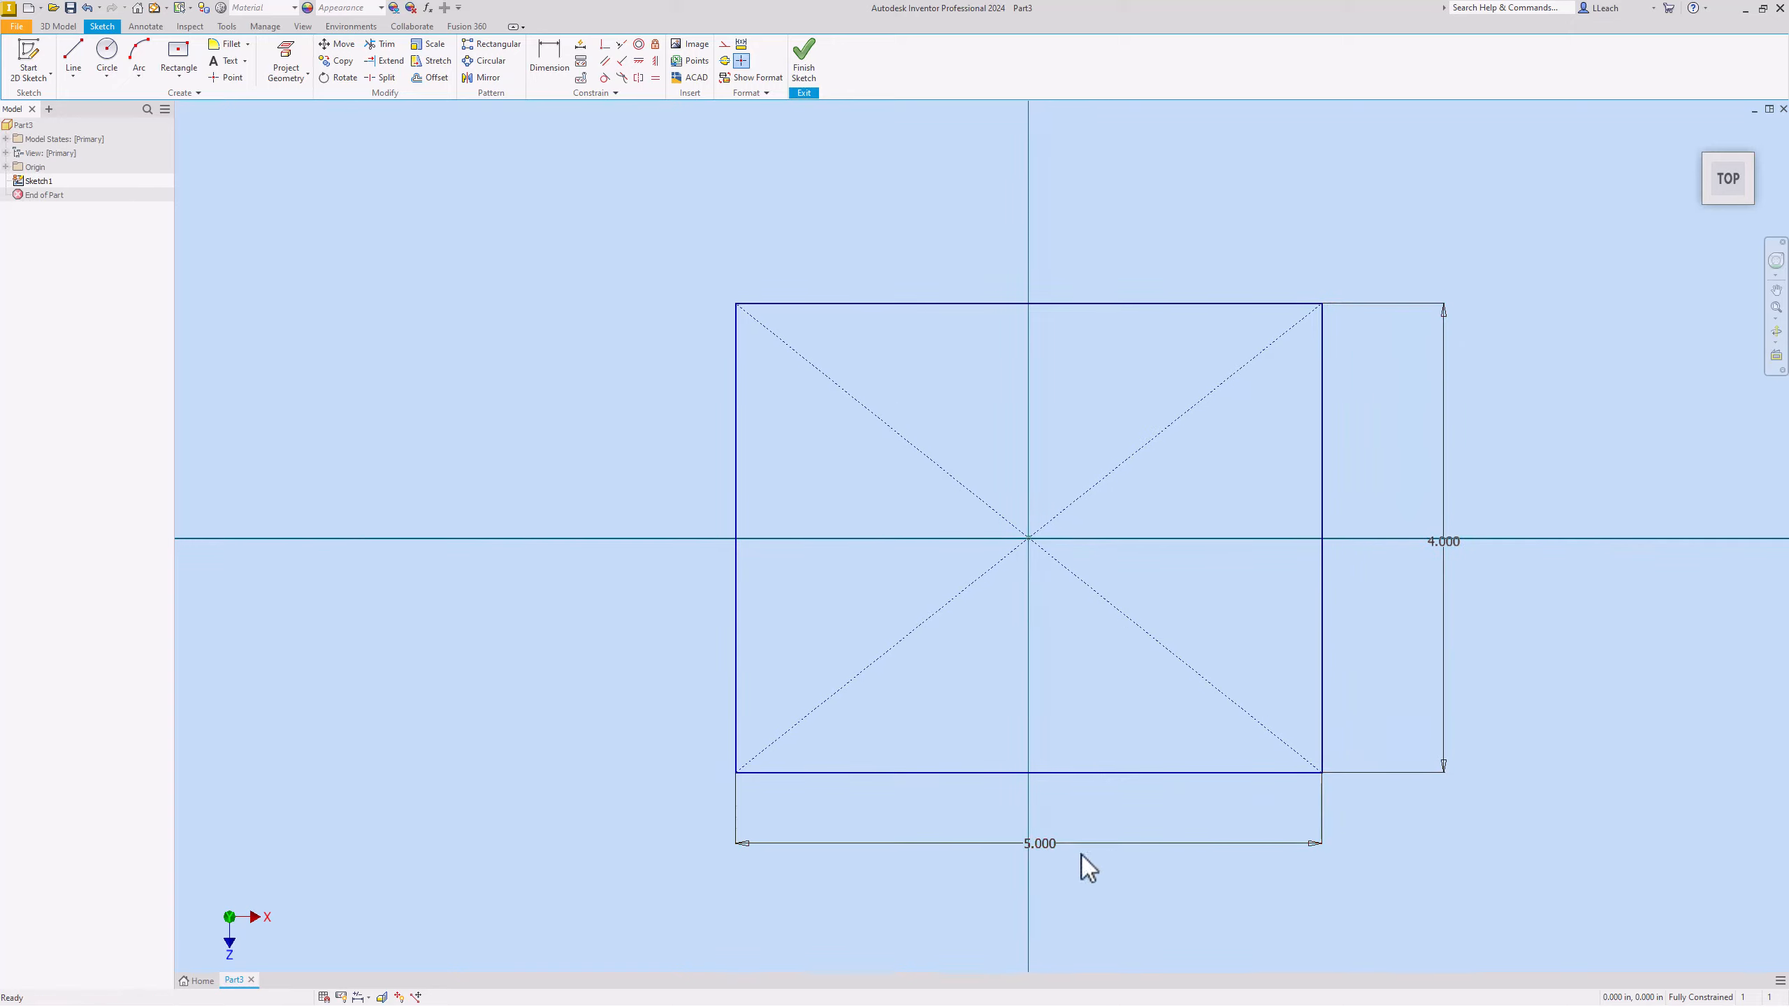
drag(1039, 840, 1030, 845)
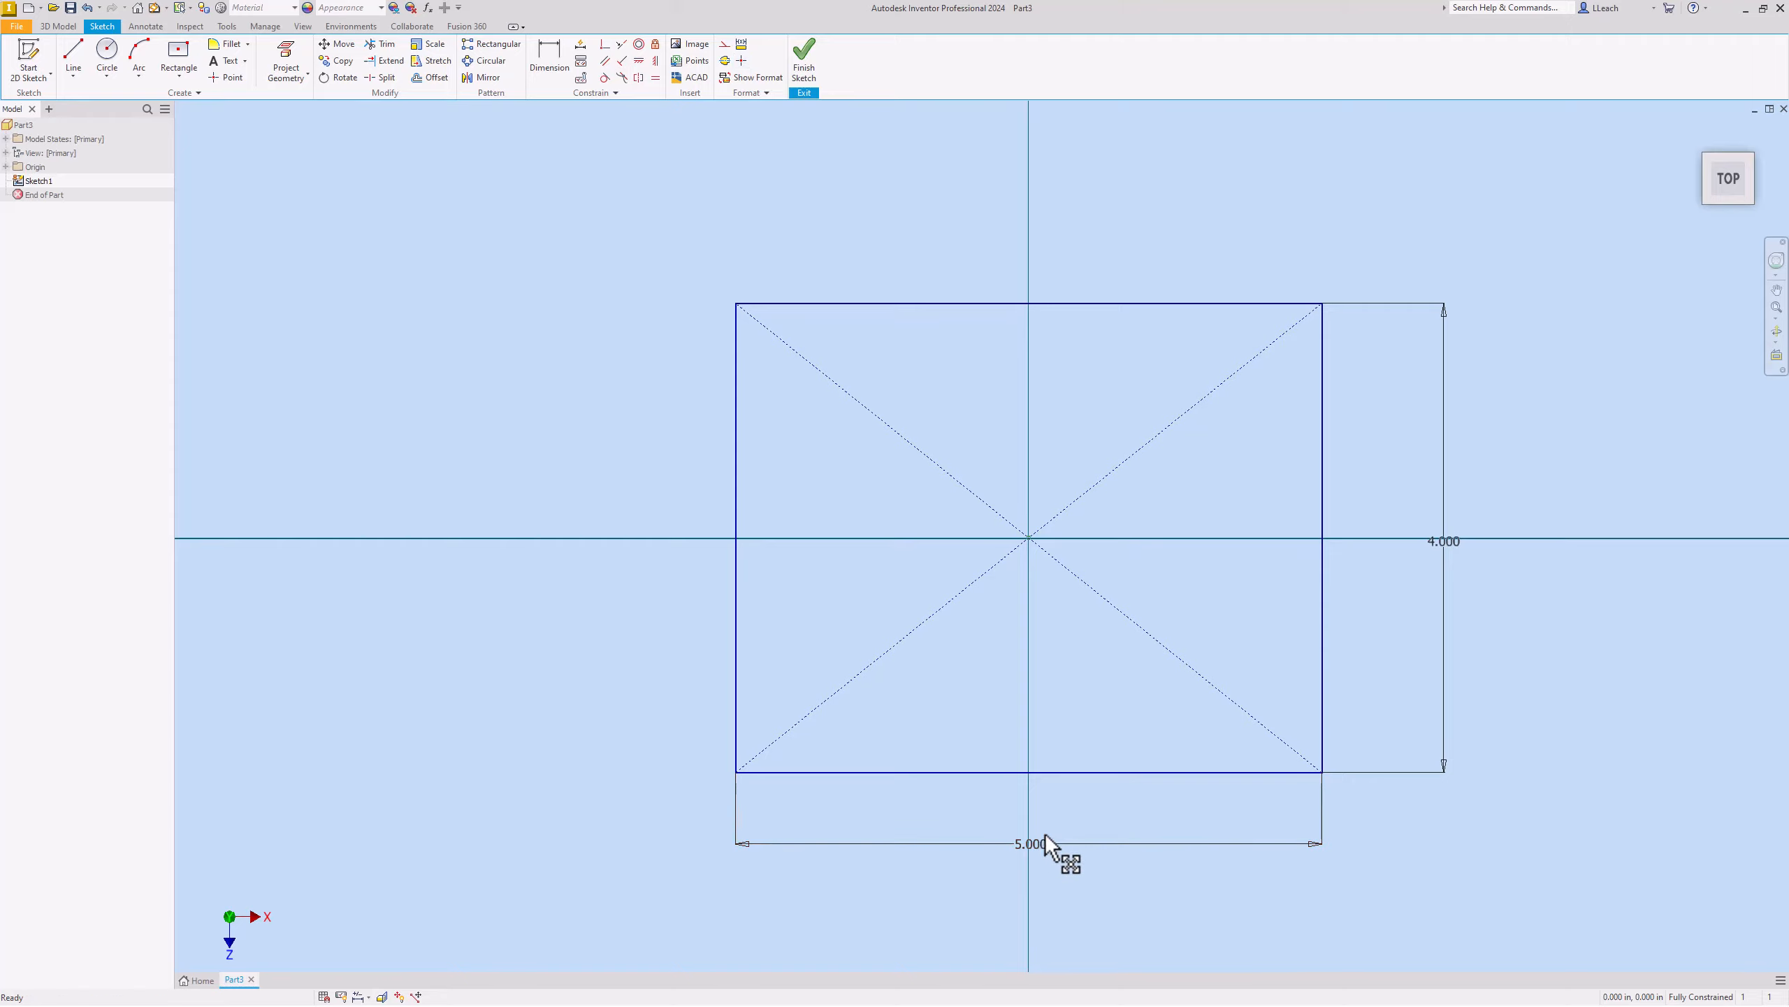
Finish the sketch and extrude the rectangle upward by 3.5 in into a solid block.
click(804, 62)
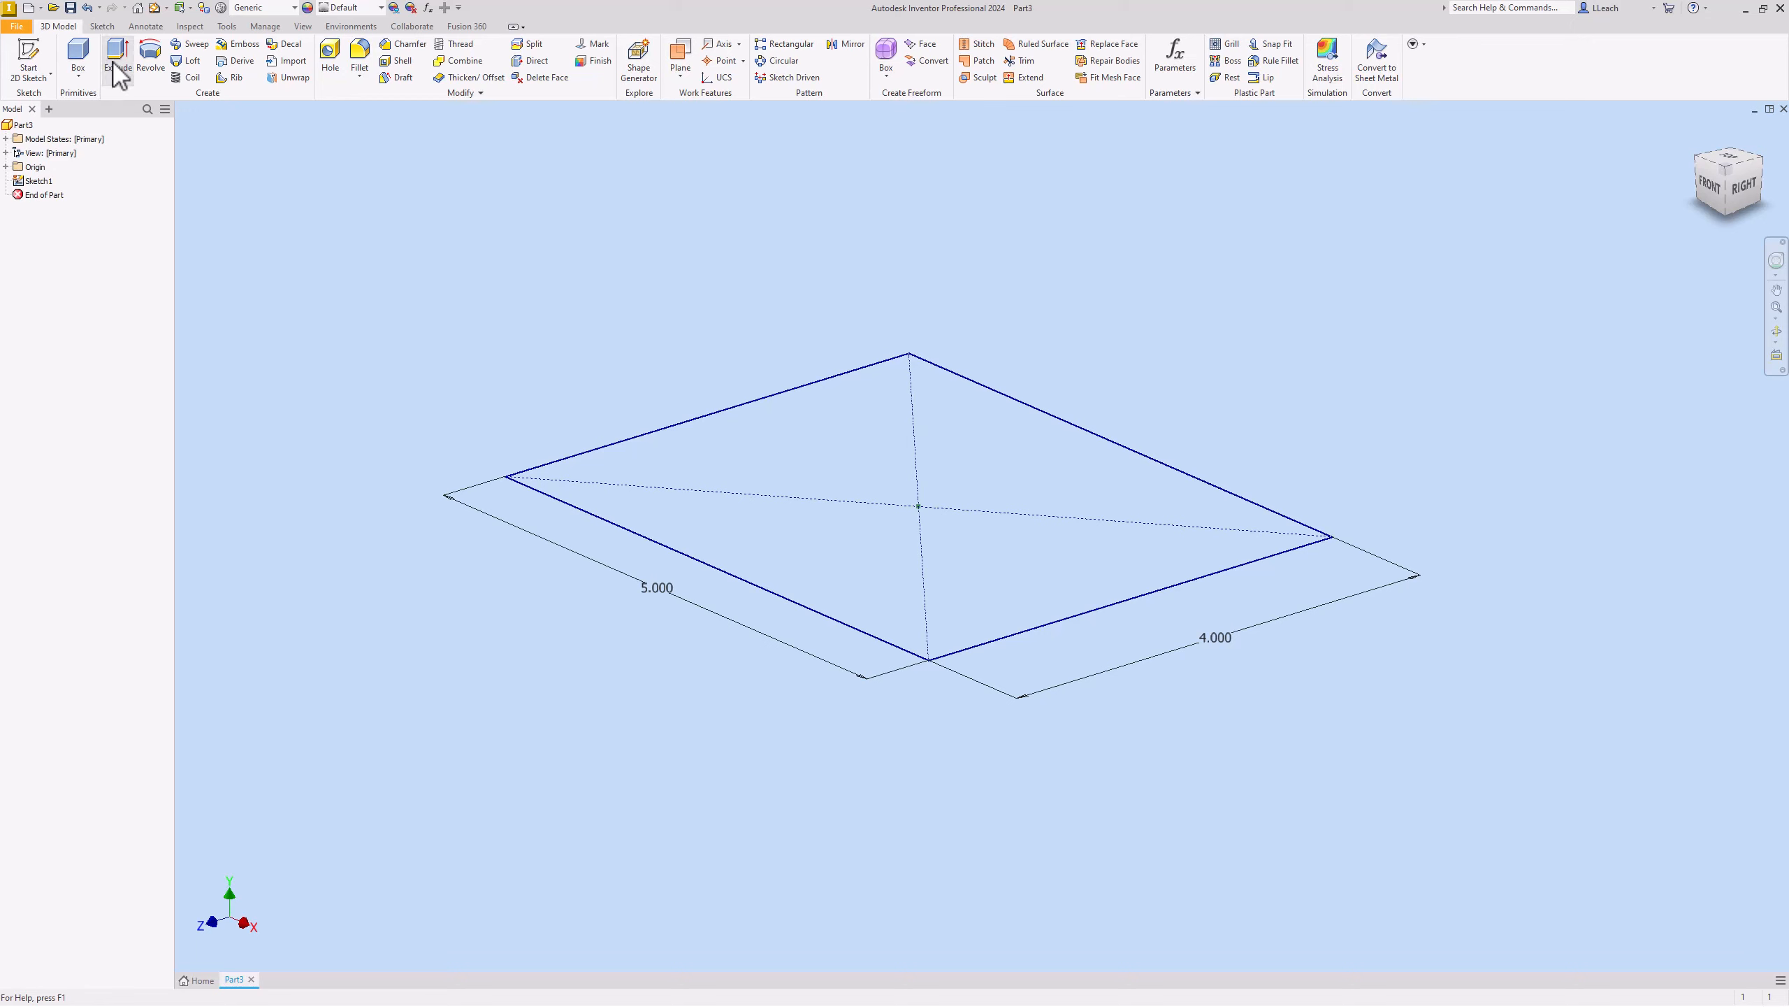
click(117, 60)
click(358, 616)
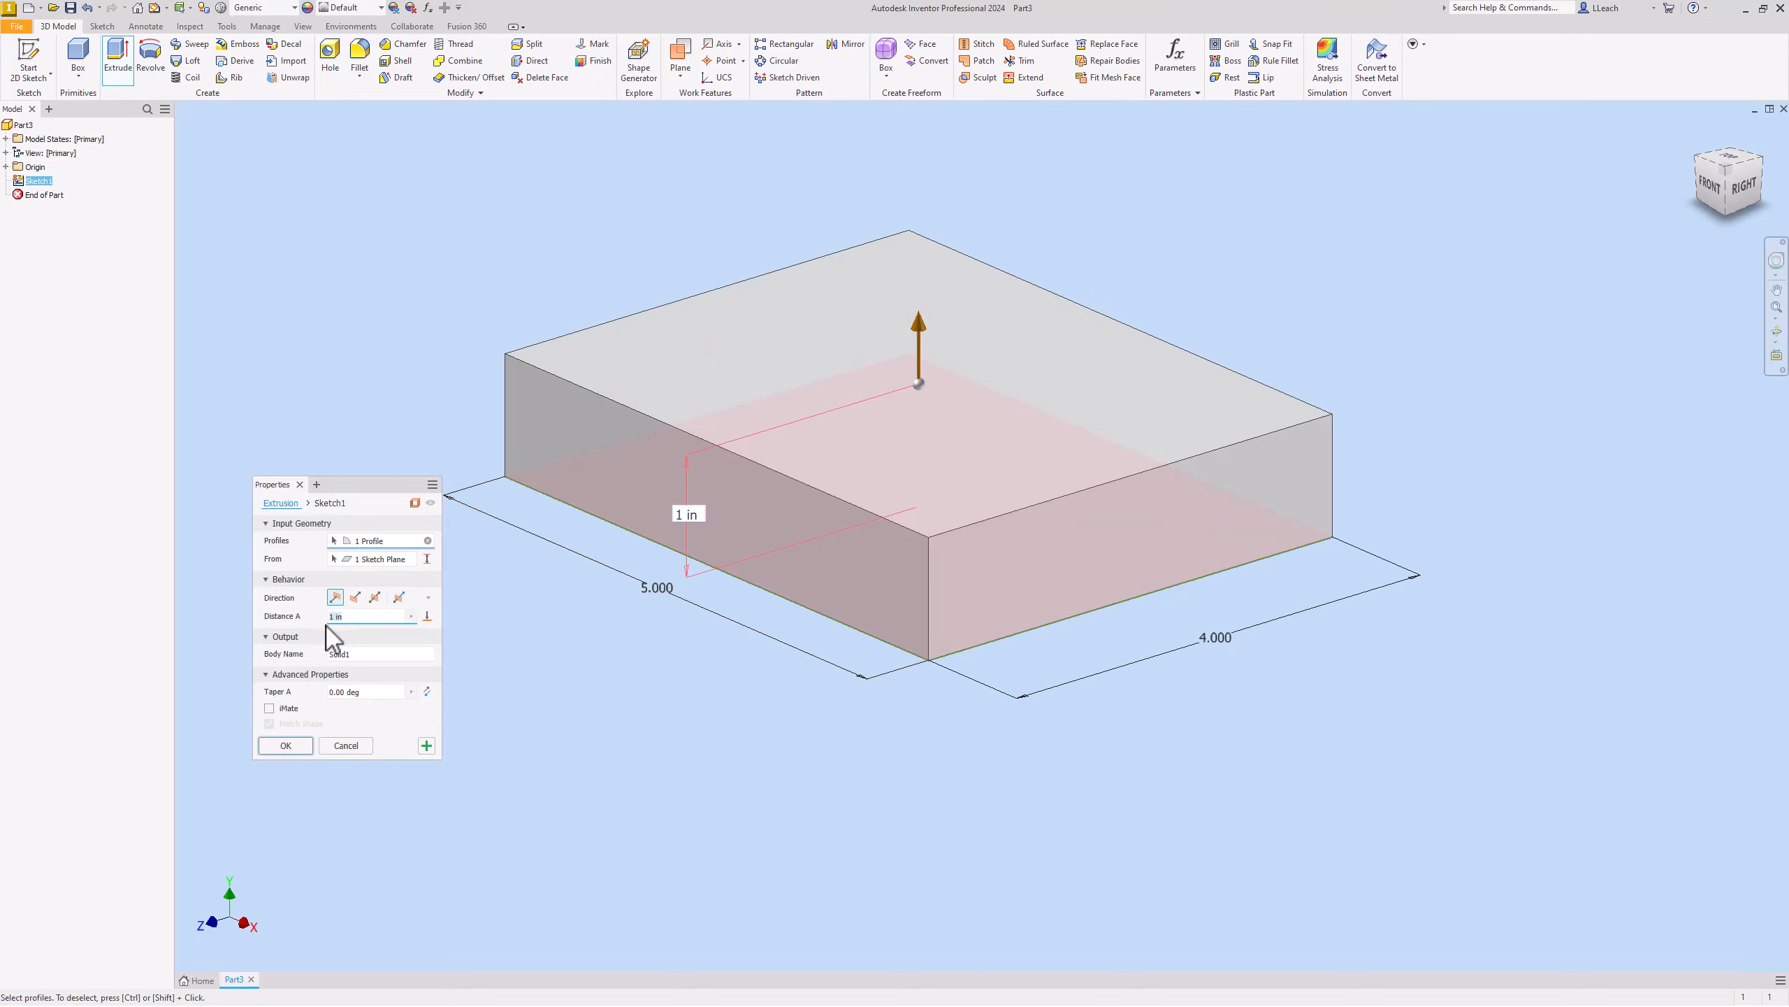
text(3.5)
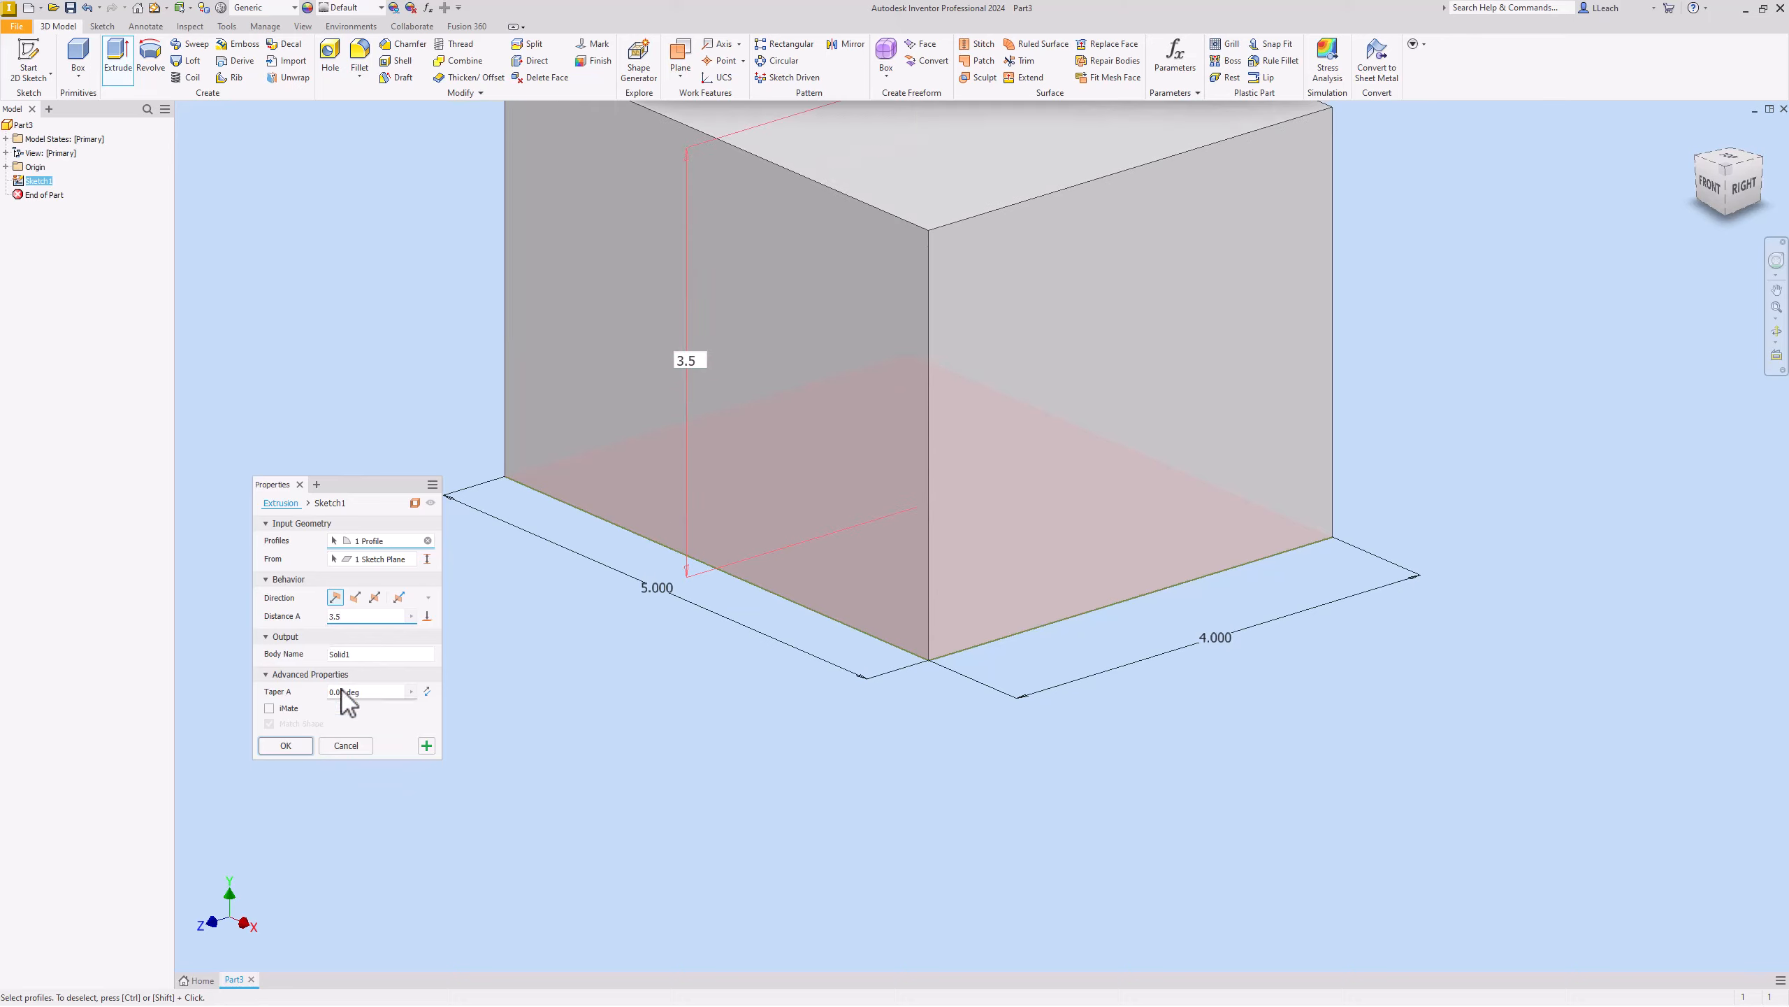
click(269, 740)
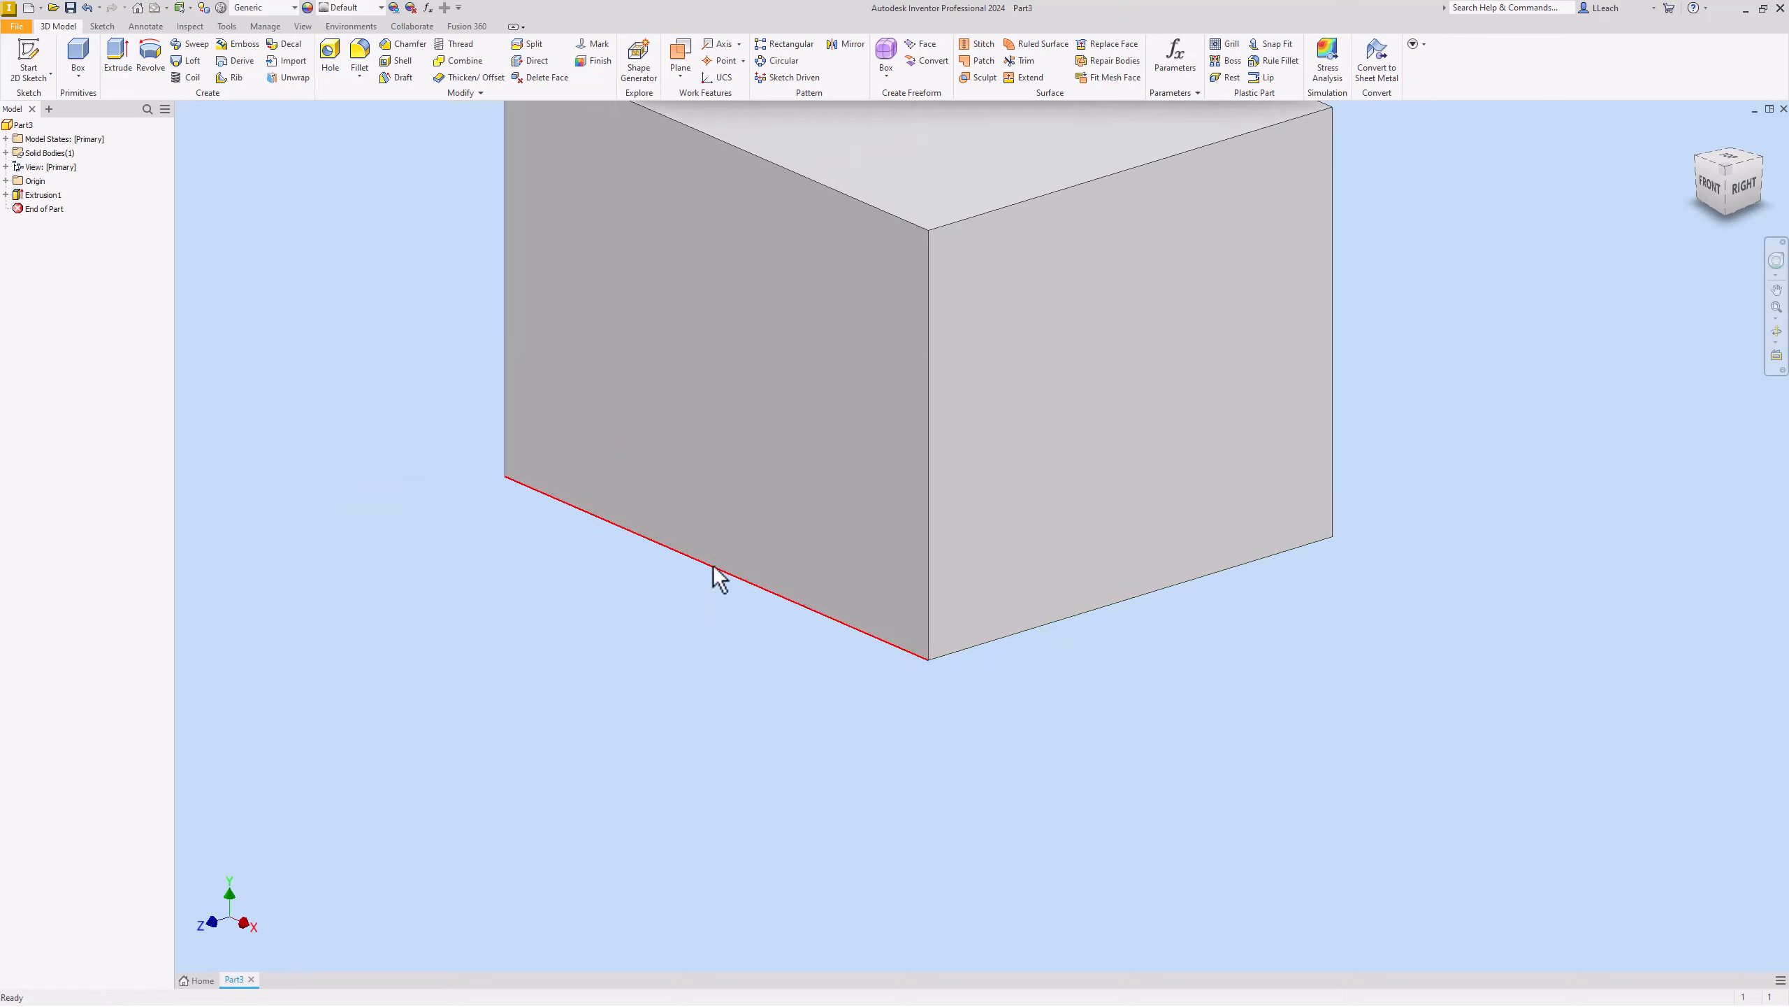
Start a 2D sketch on the right face of the block.
scroll(789, 525, up, 3)
middle_drag(794, 519, 787, 611)
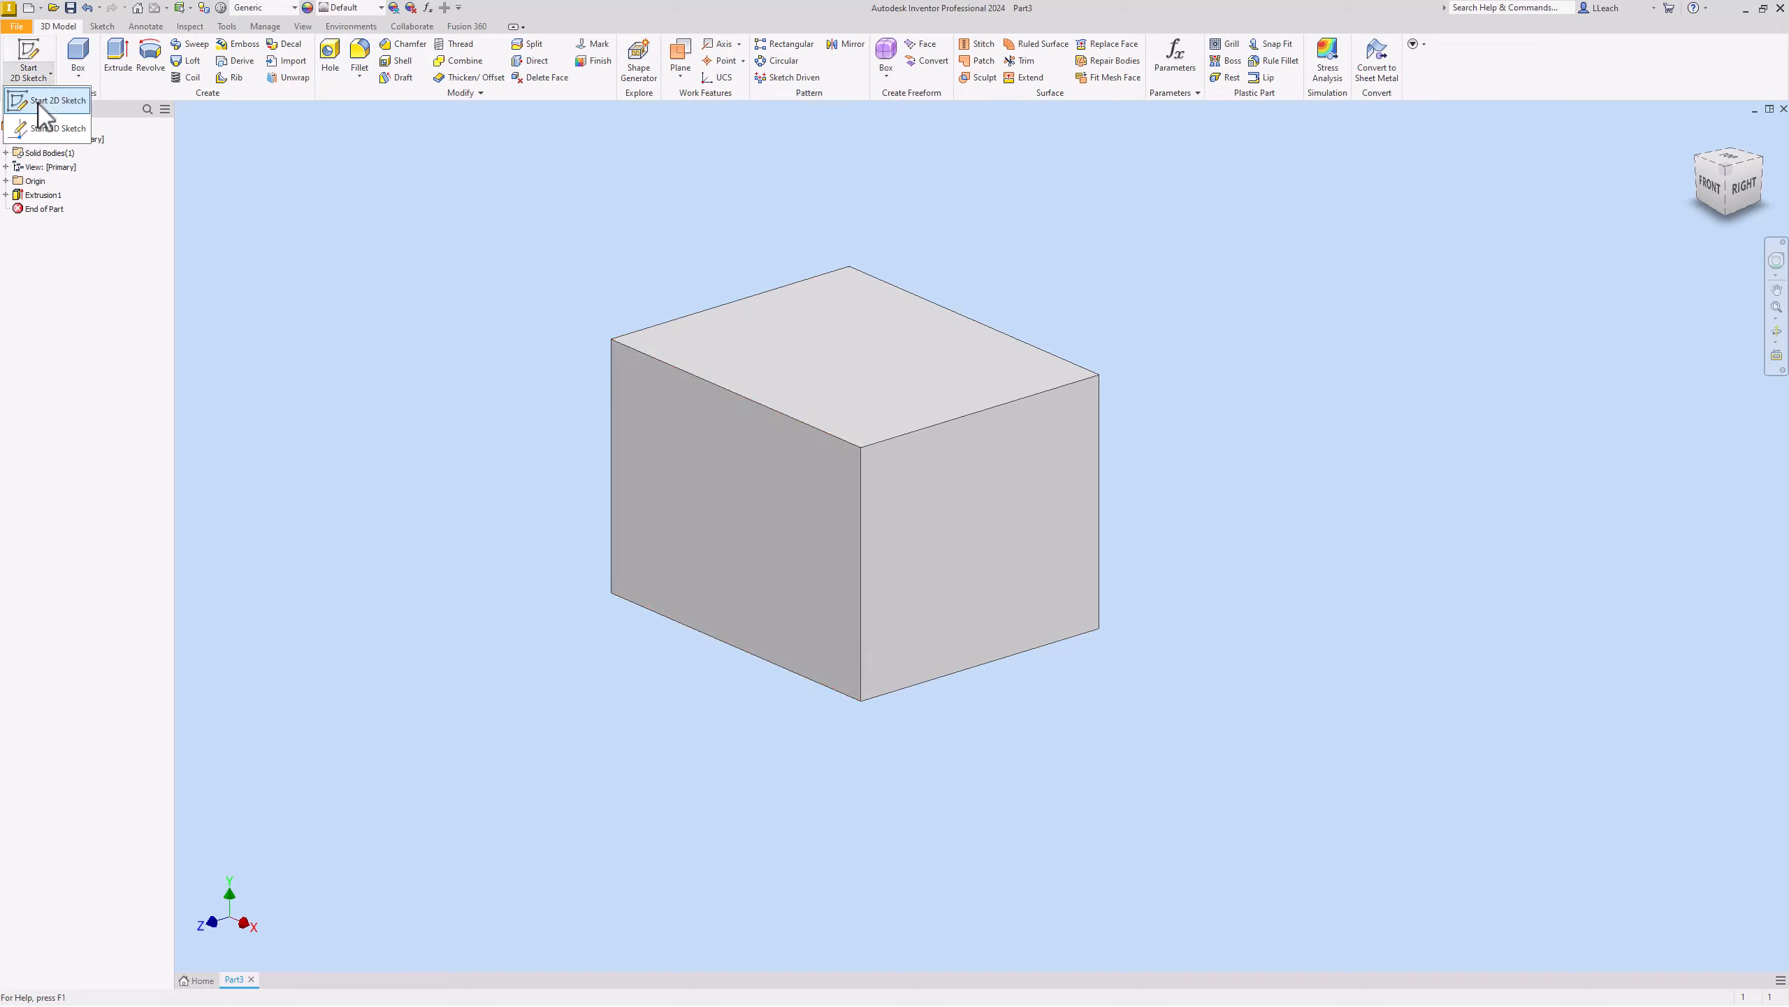
click(34, 83)
click(936, 532)
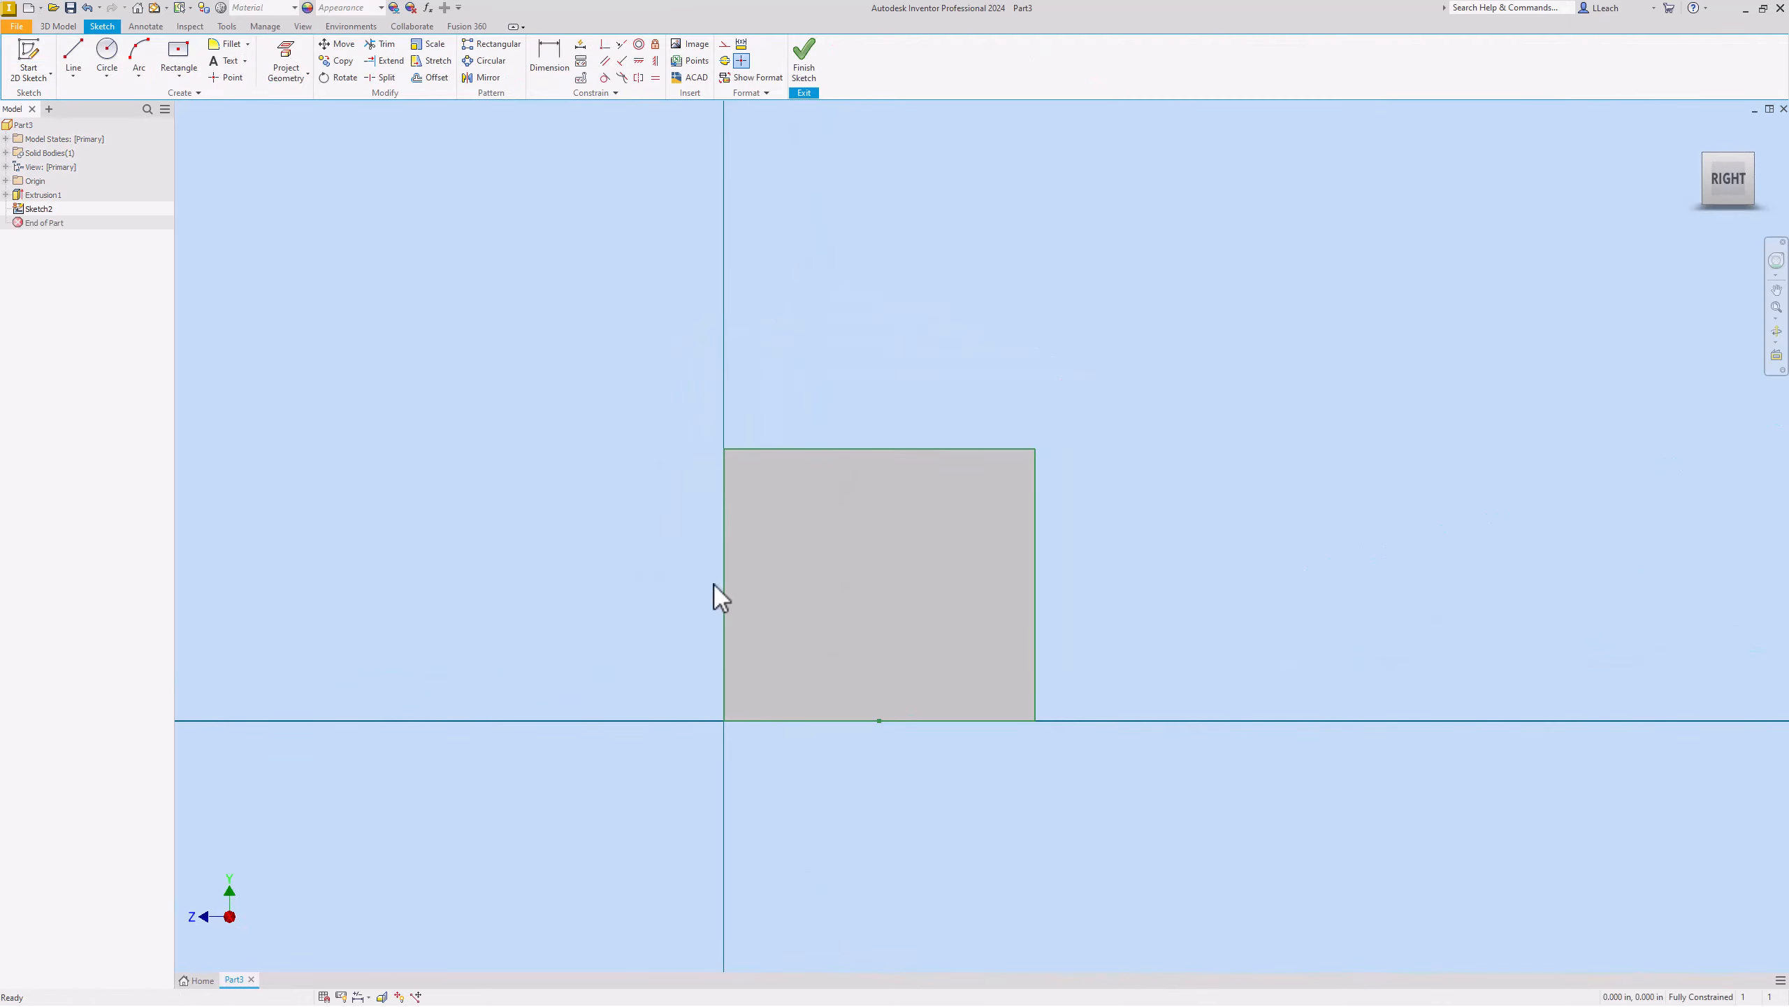
click(75, 79)
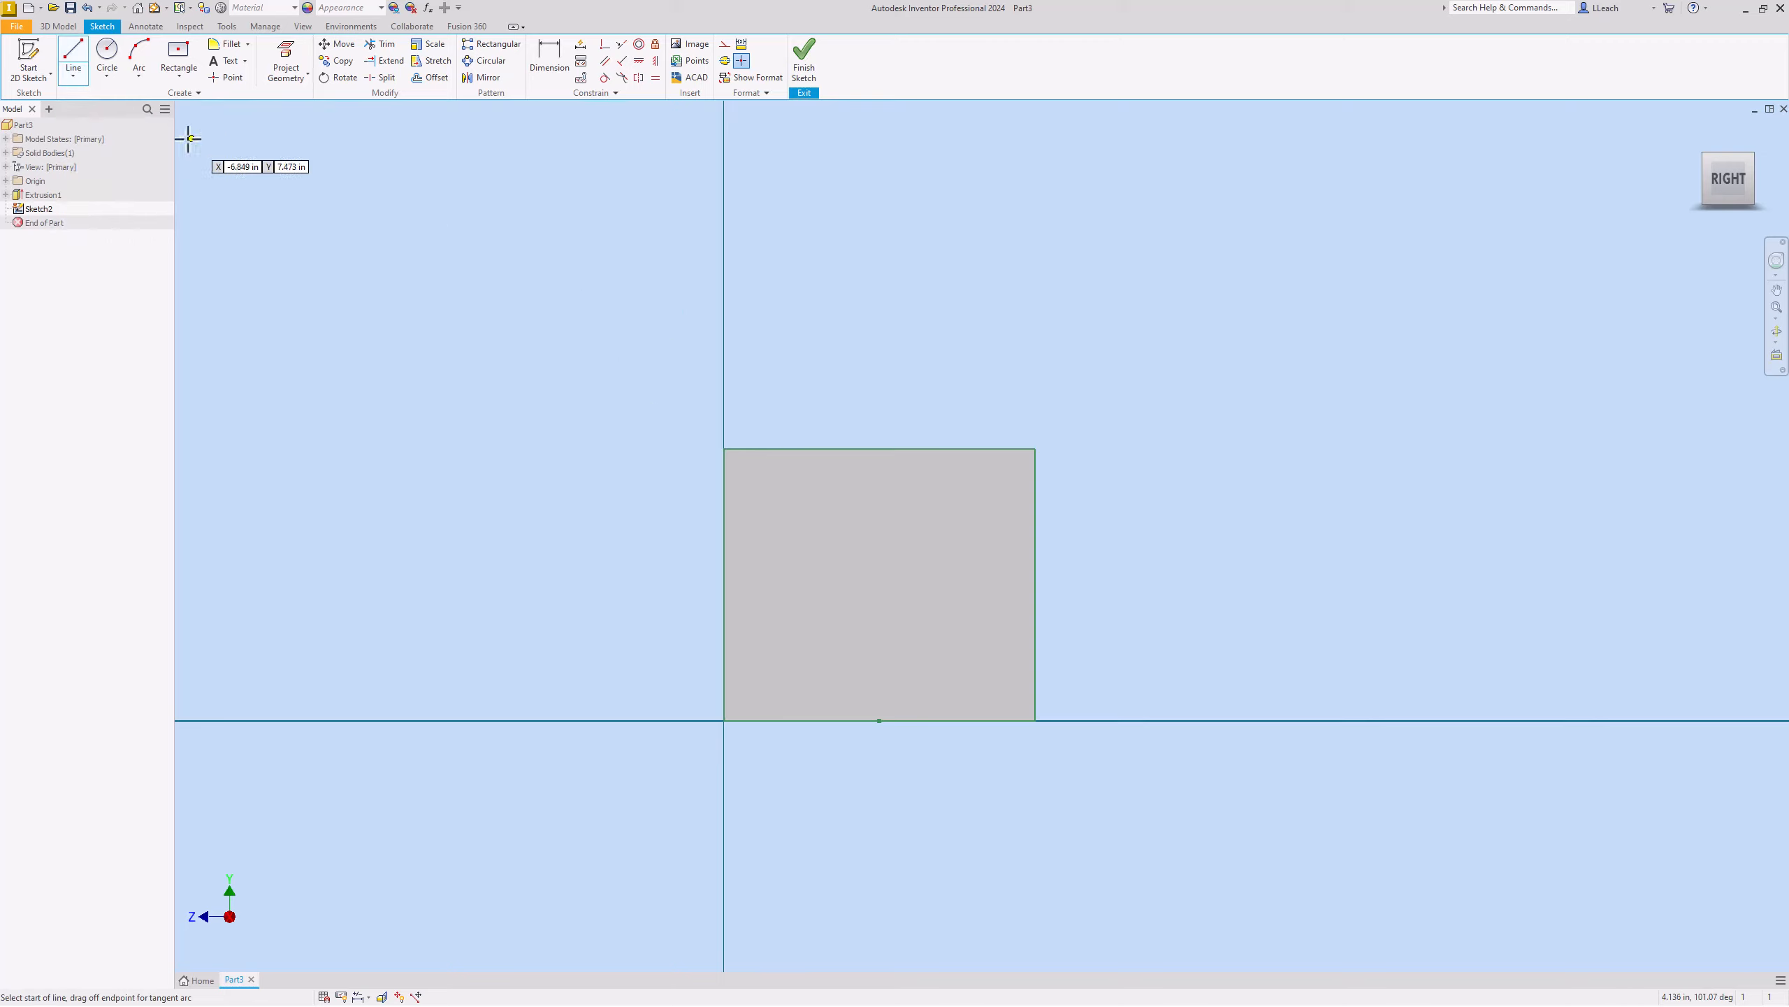
click(727, 664)
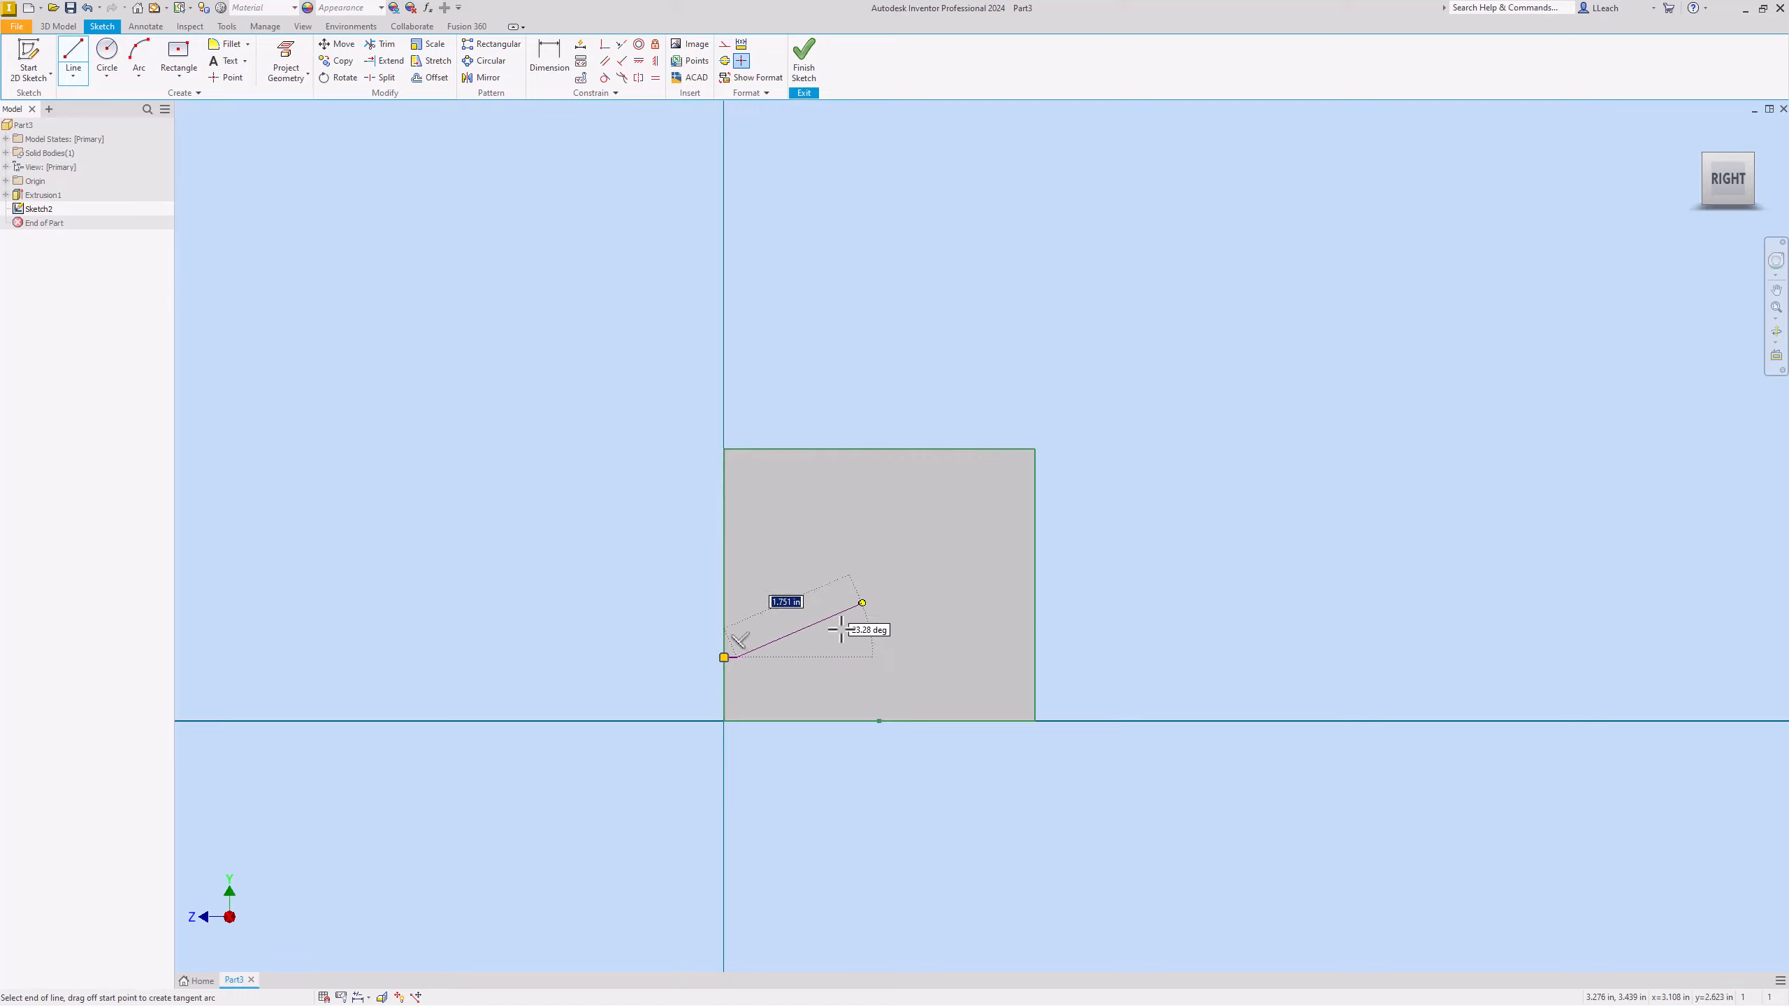
key(Escape)
scroll(732, 660, up, 4)
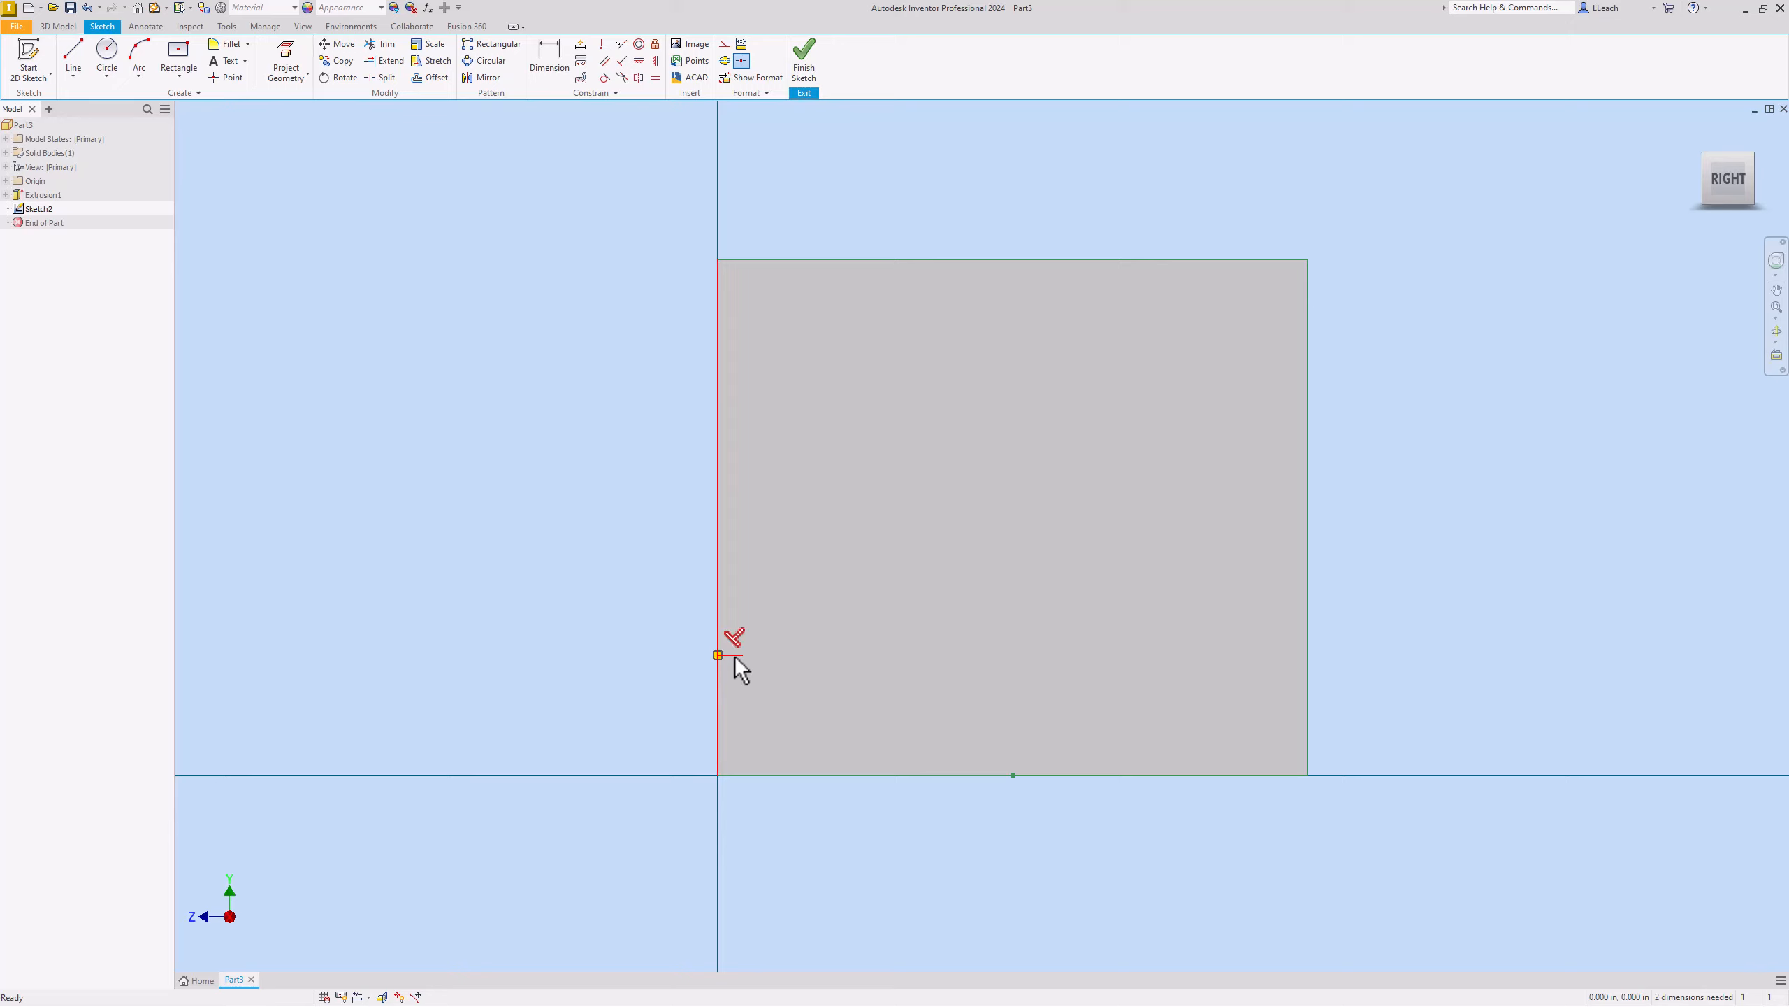
key(Delete)
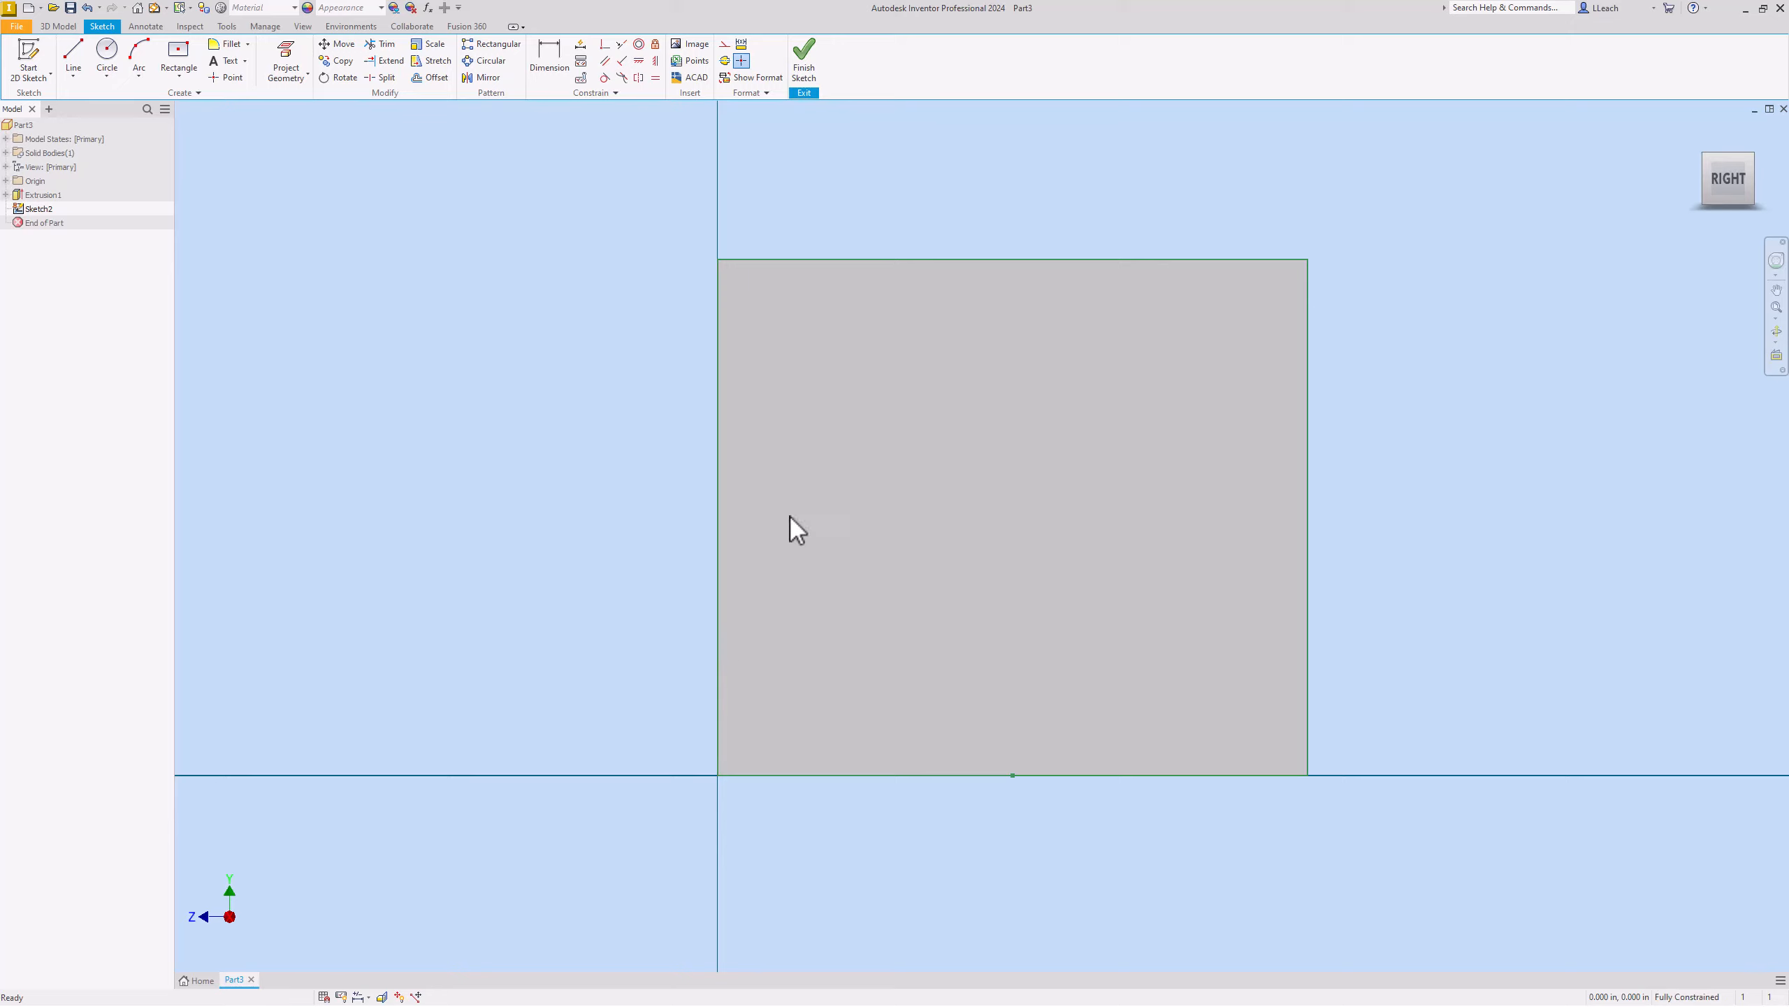
Draw a closed triangle over the face's upper-left corner, its sloped side running from low on the left edge to near the top edge's right end.
key(Home)
click(73, 56)
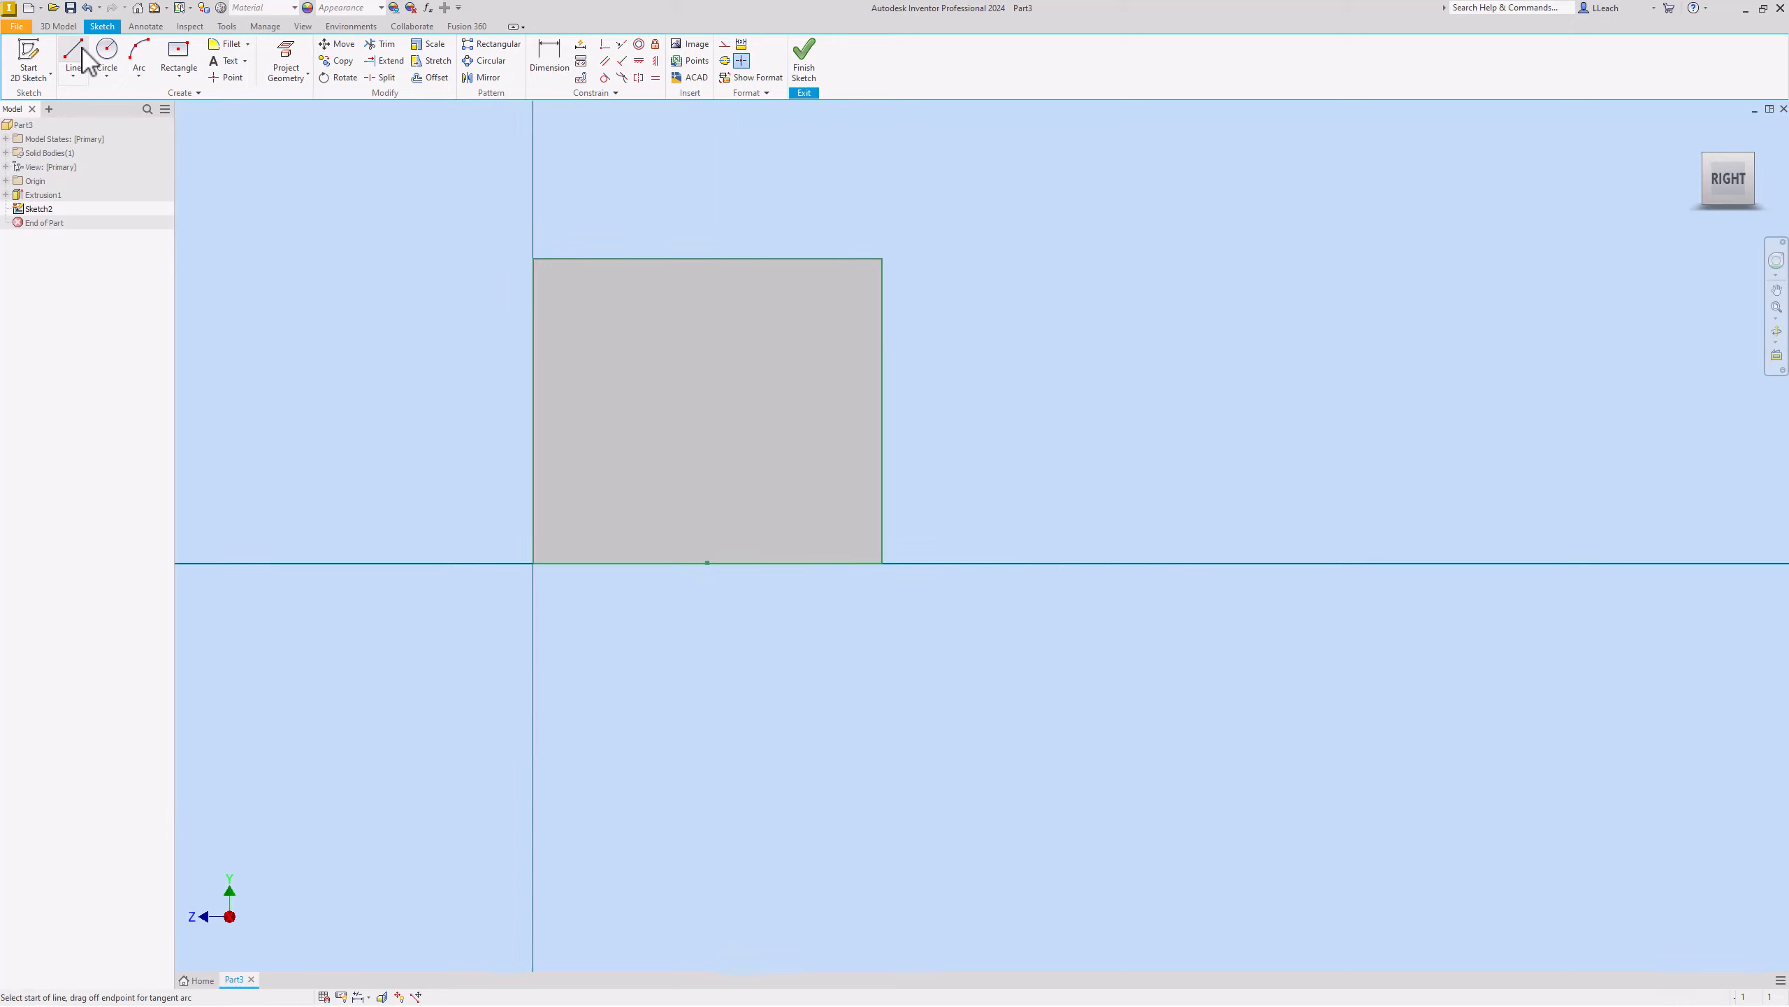
click(533, 509)
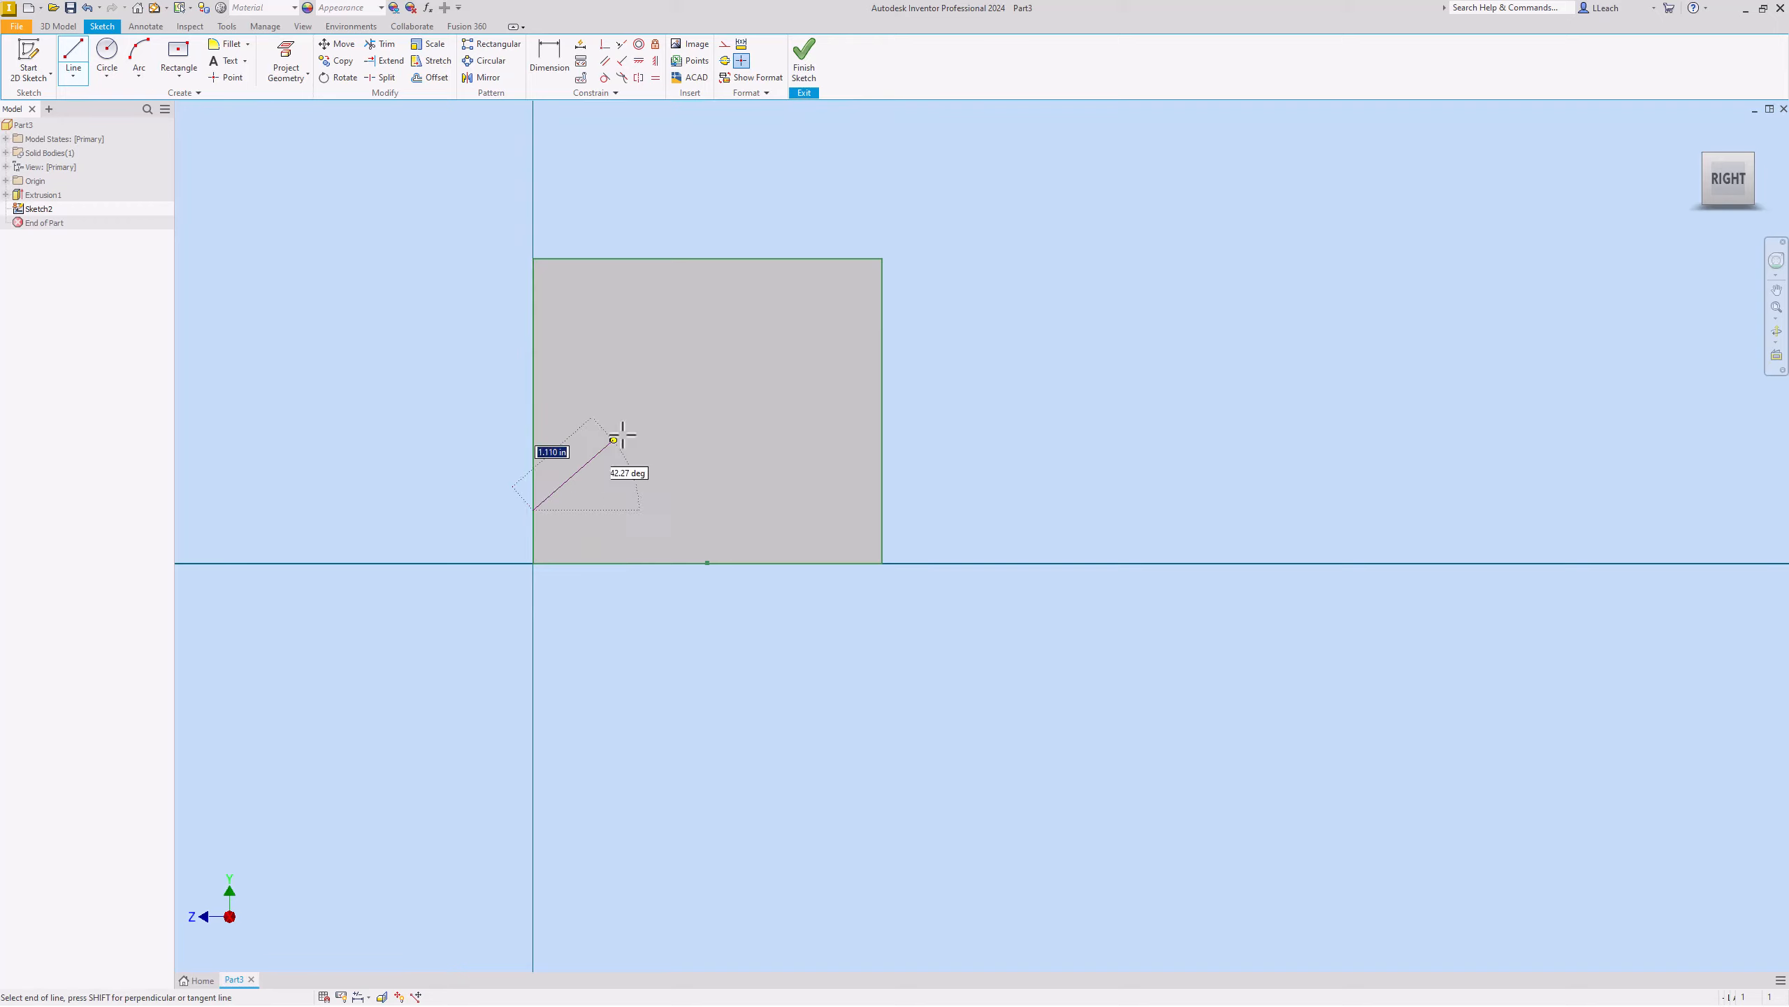
double_click(827, 259)
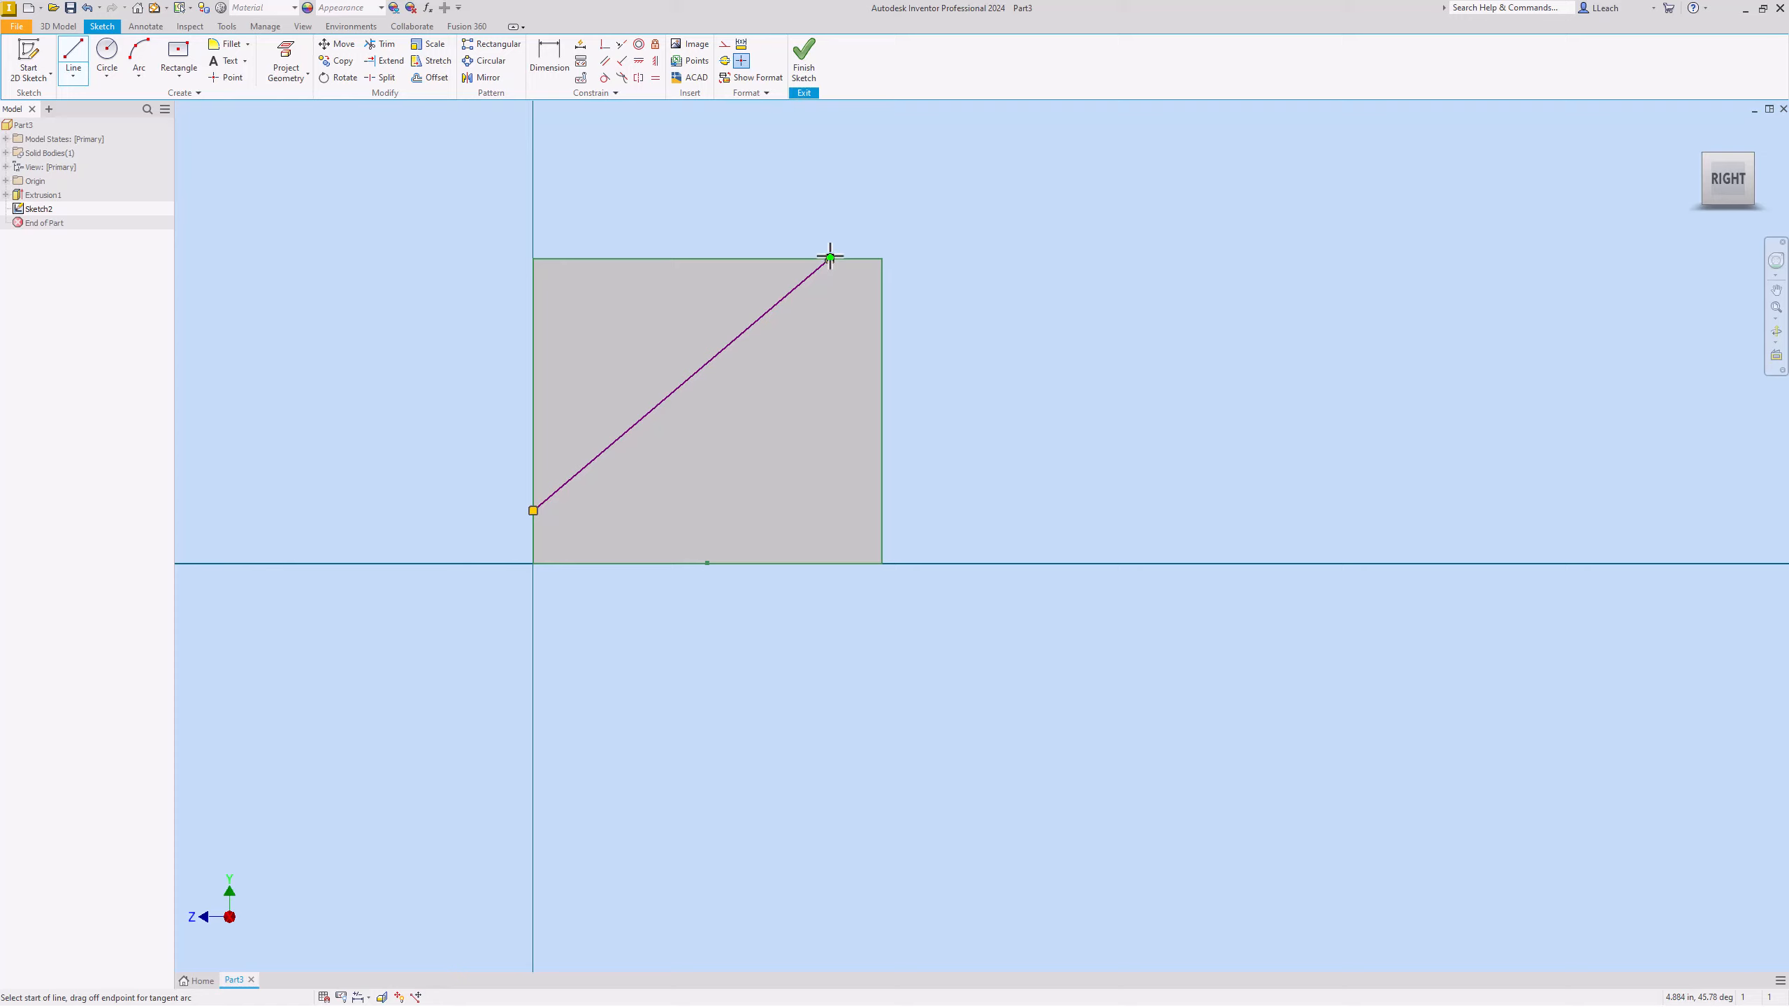
click(829, 258)
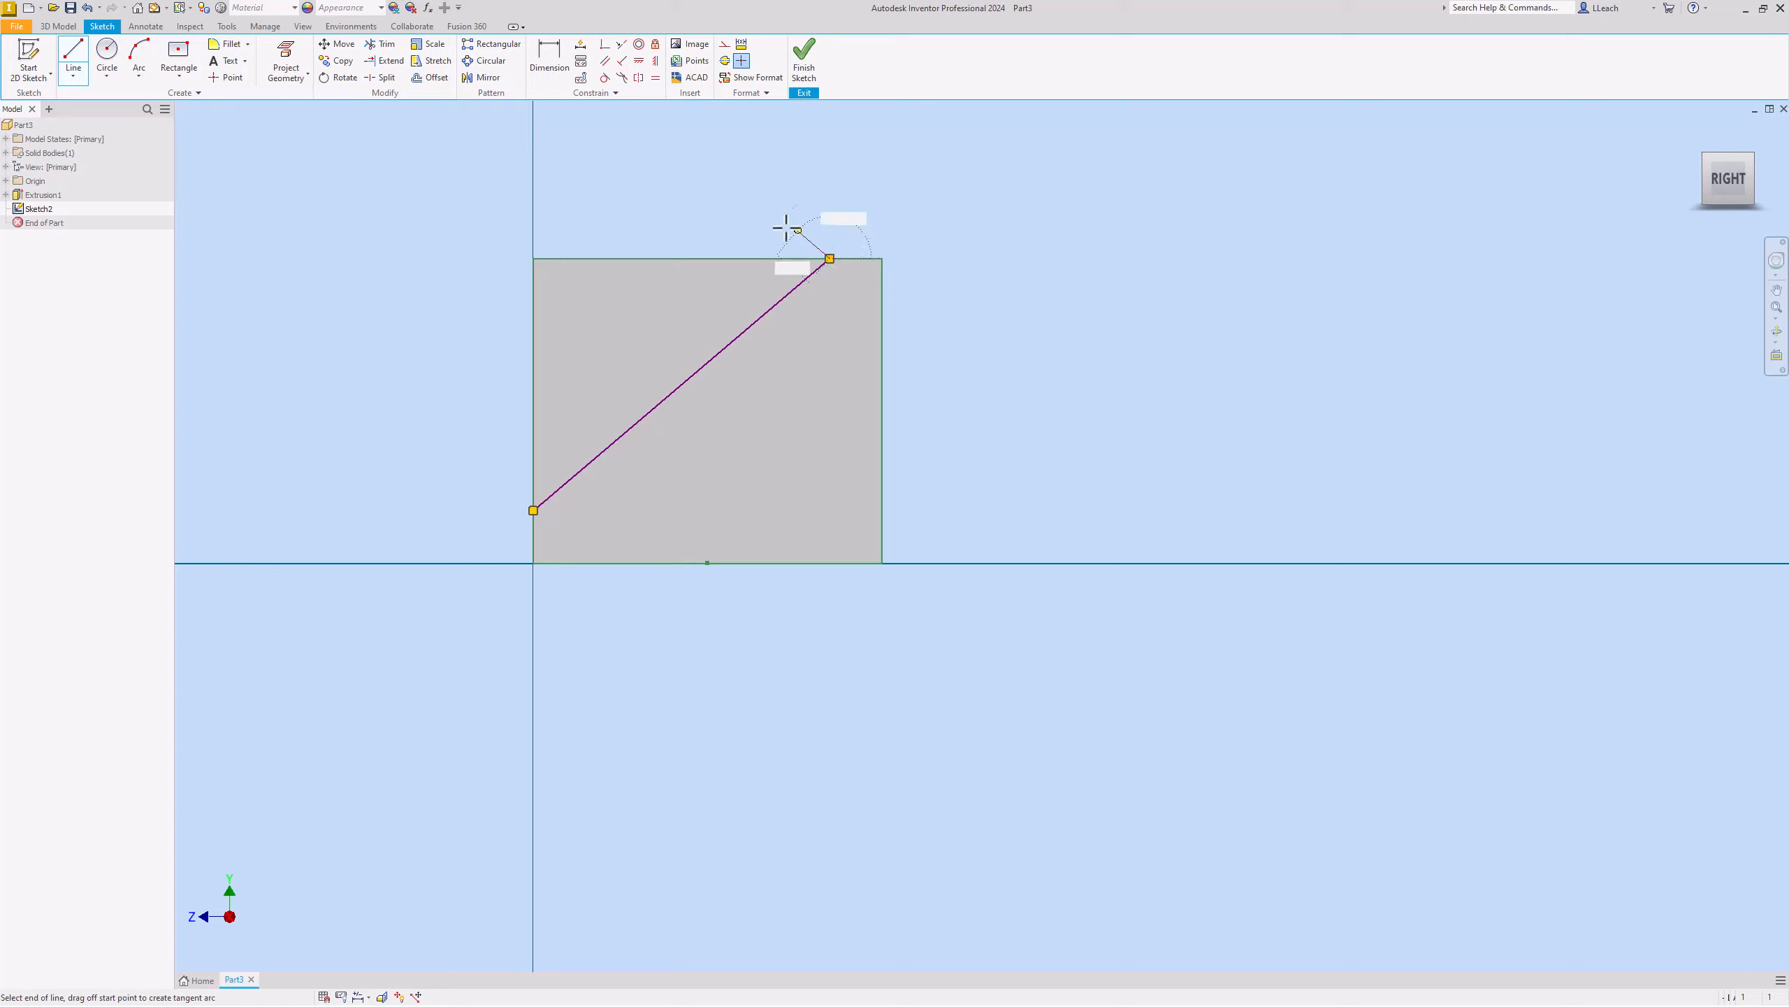
click(533, 258)
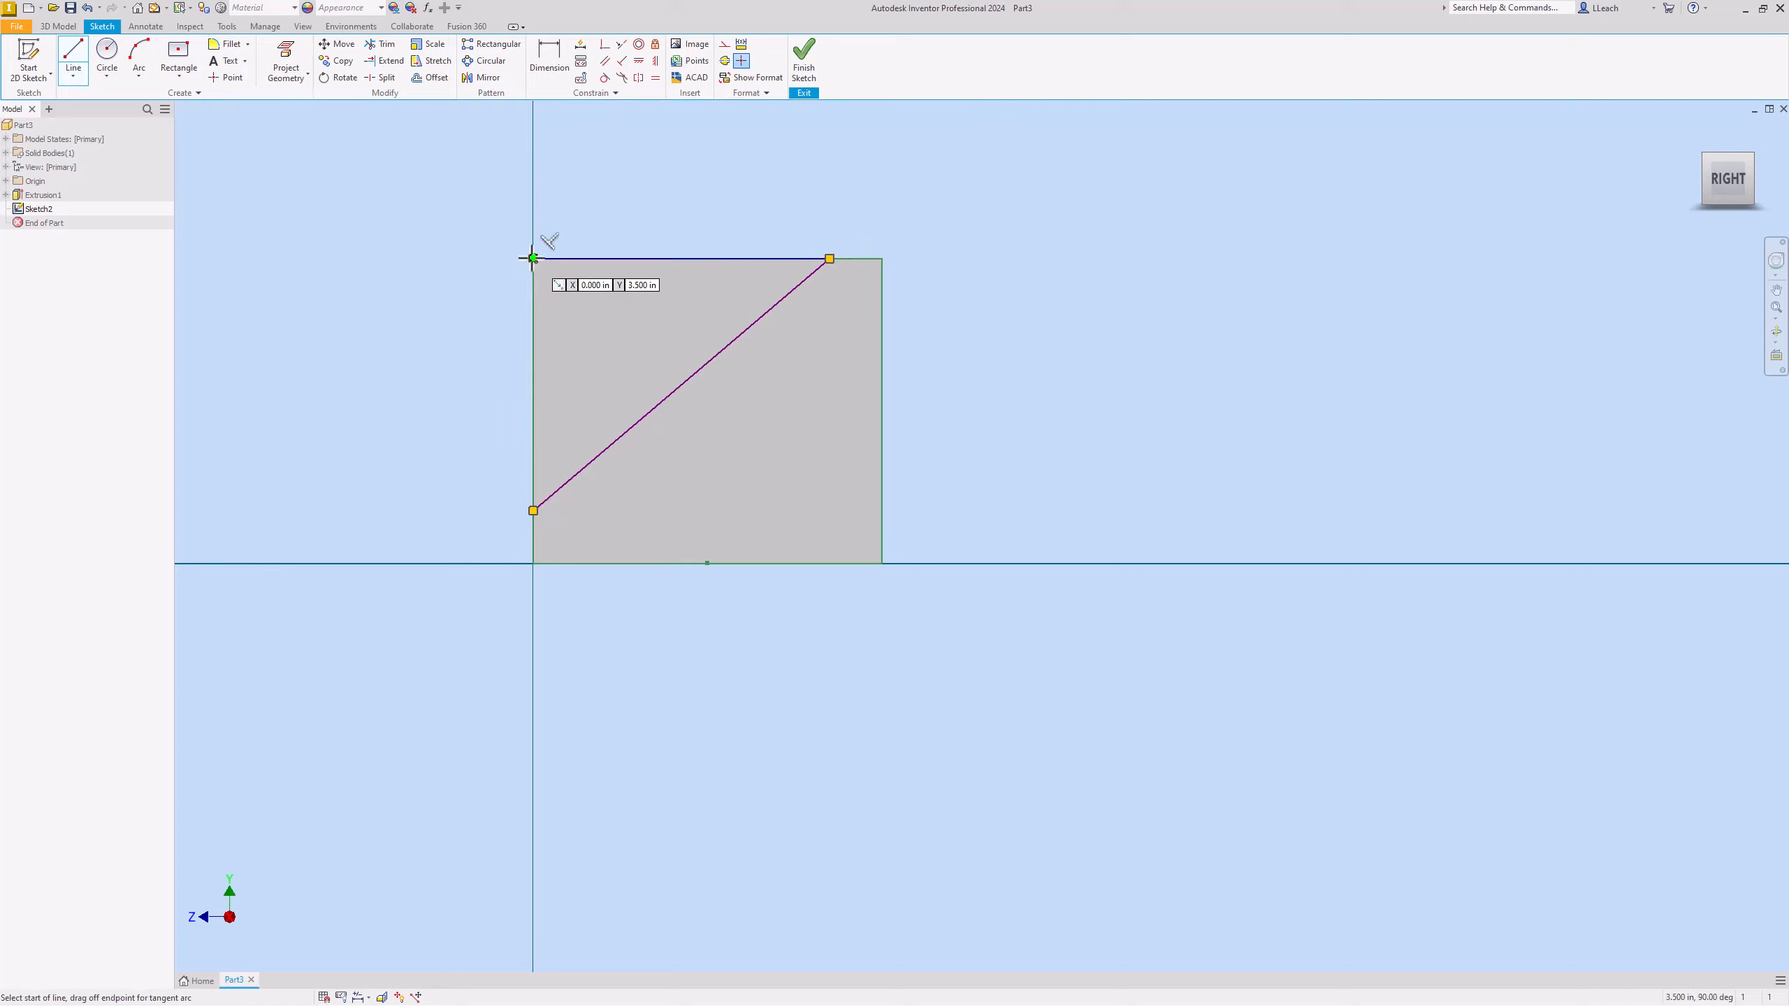
click(533, 511)
key(Escape)
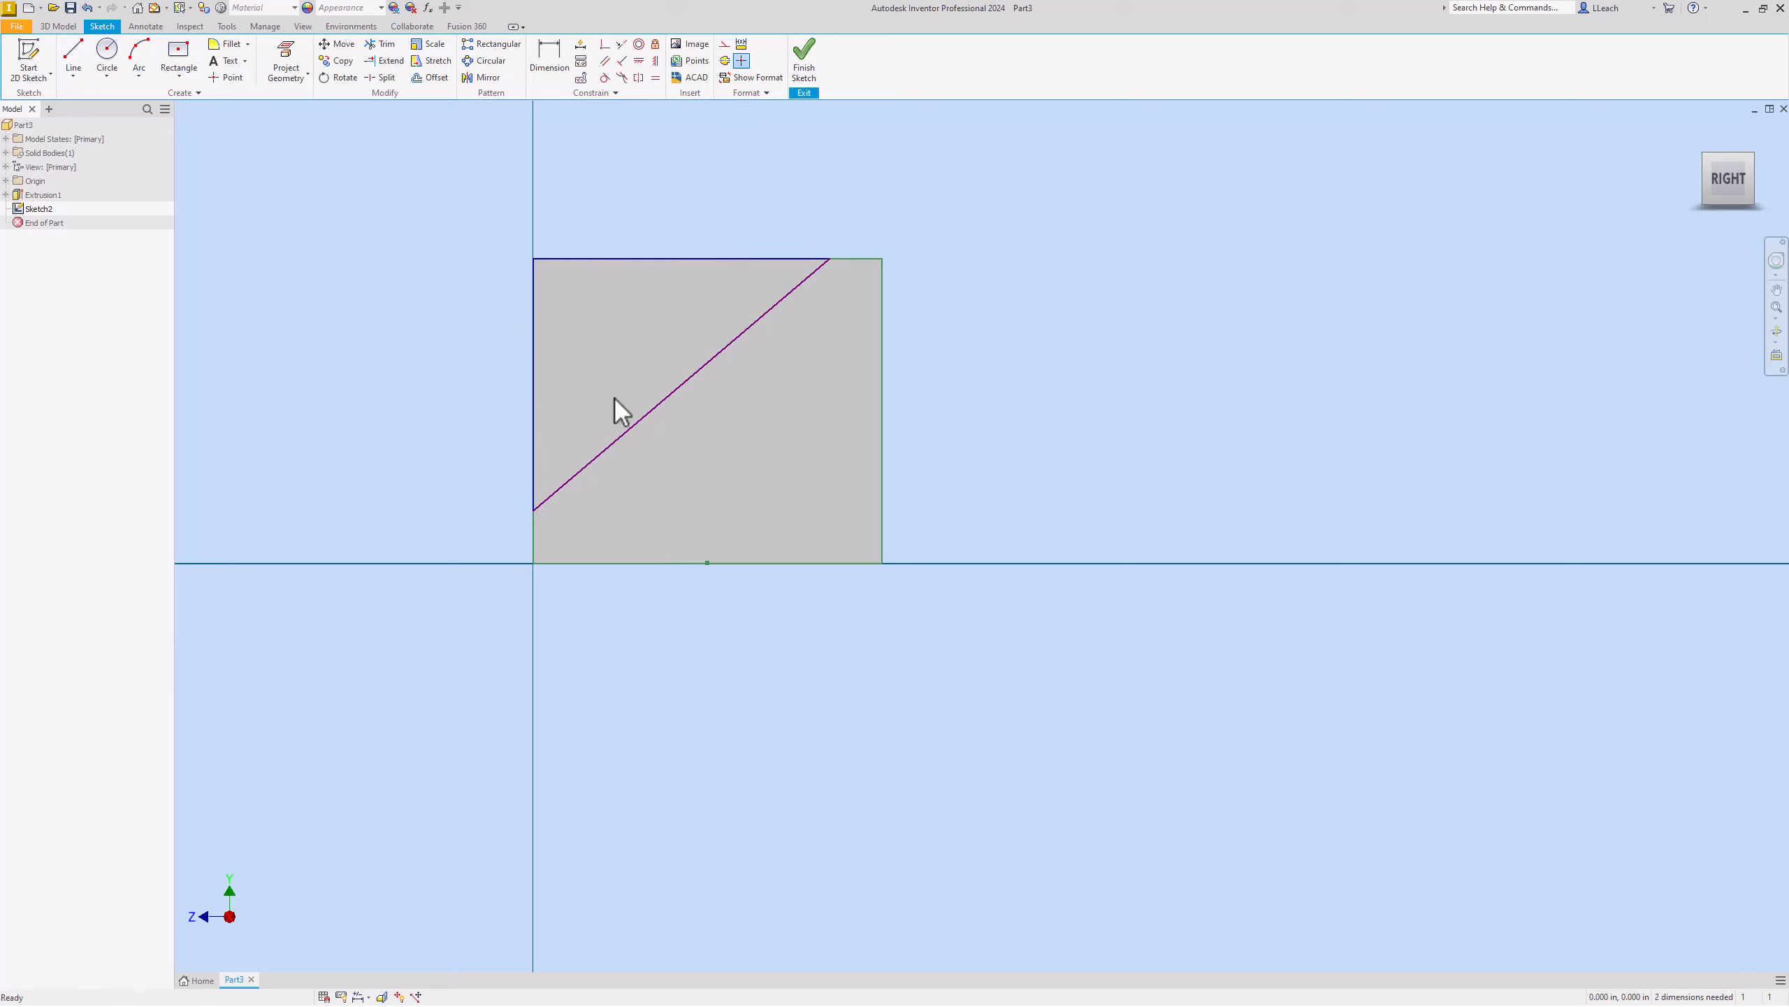
Dimension the sloped line's upper end 0.75 in from the face's right edge and its lower end 0.75 in above the bottom edge.
click(547, 67)
click(832, 255)
click(853, 230)
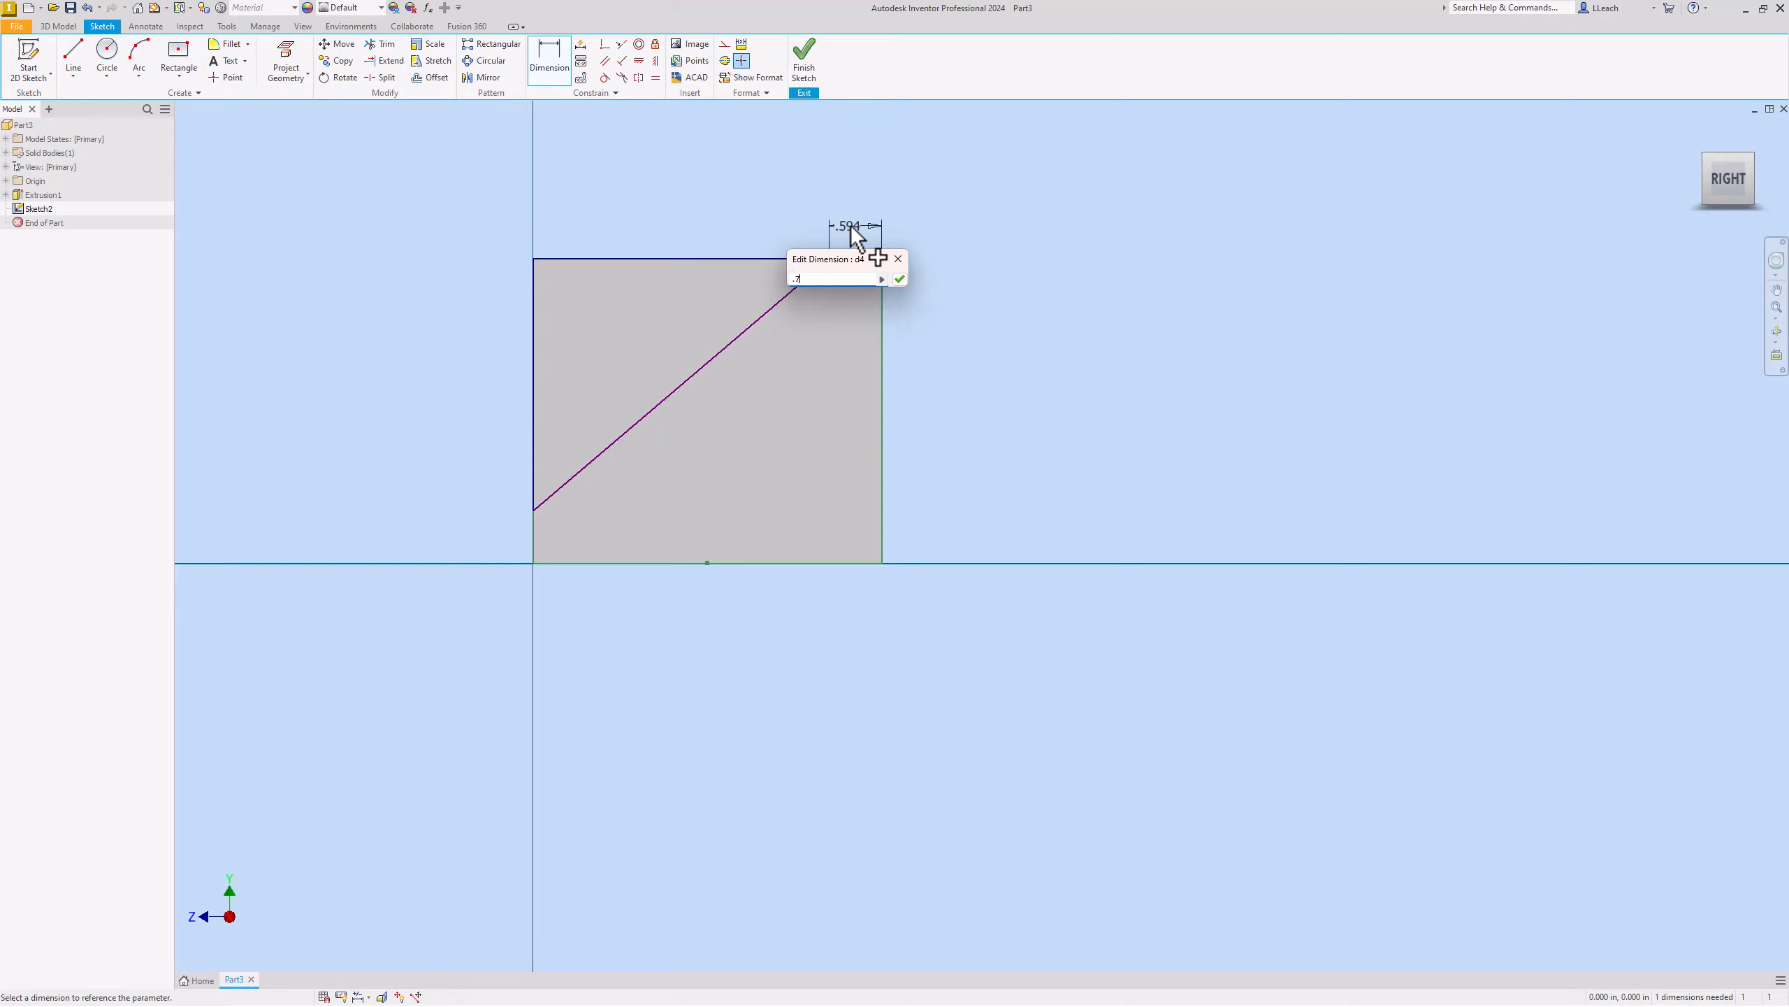
text(.75)
key(Return)
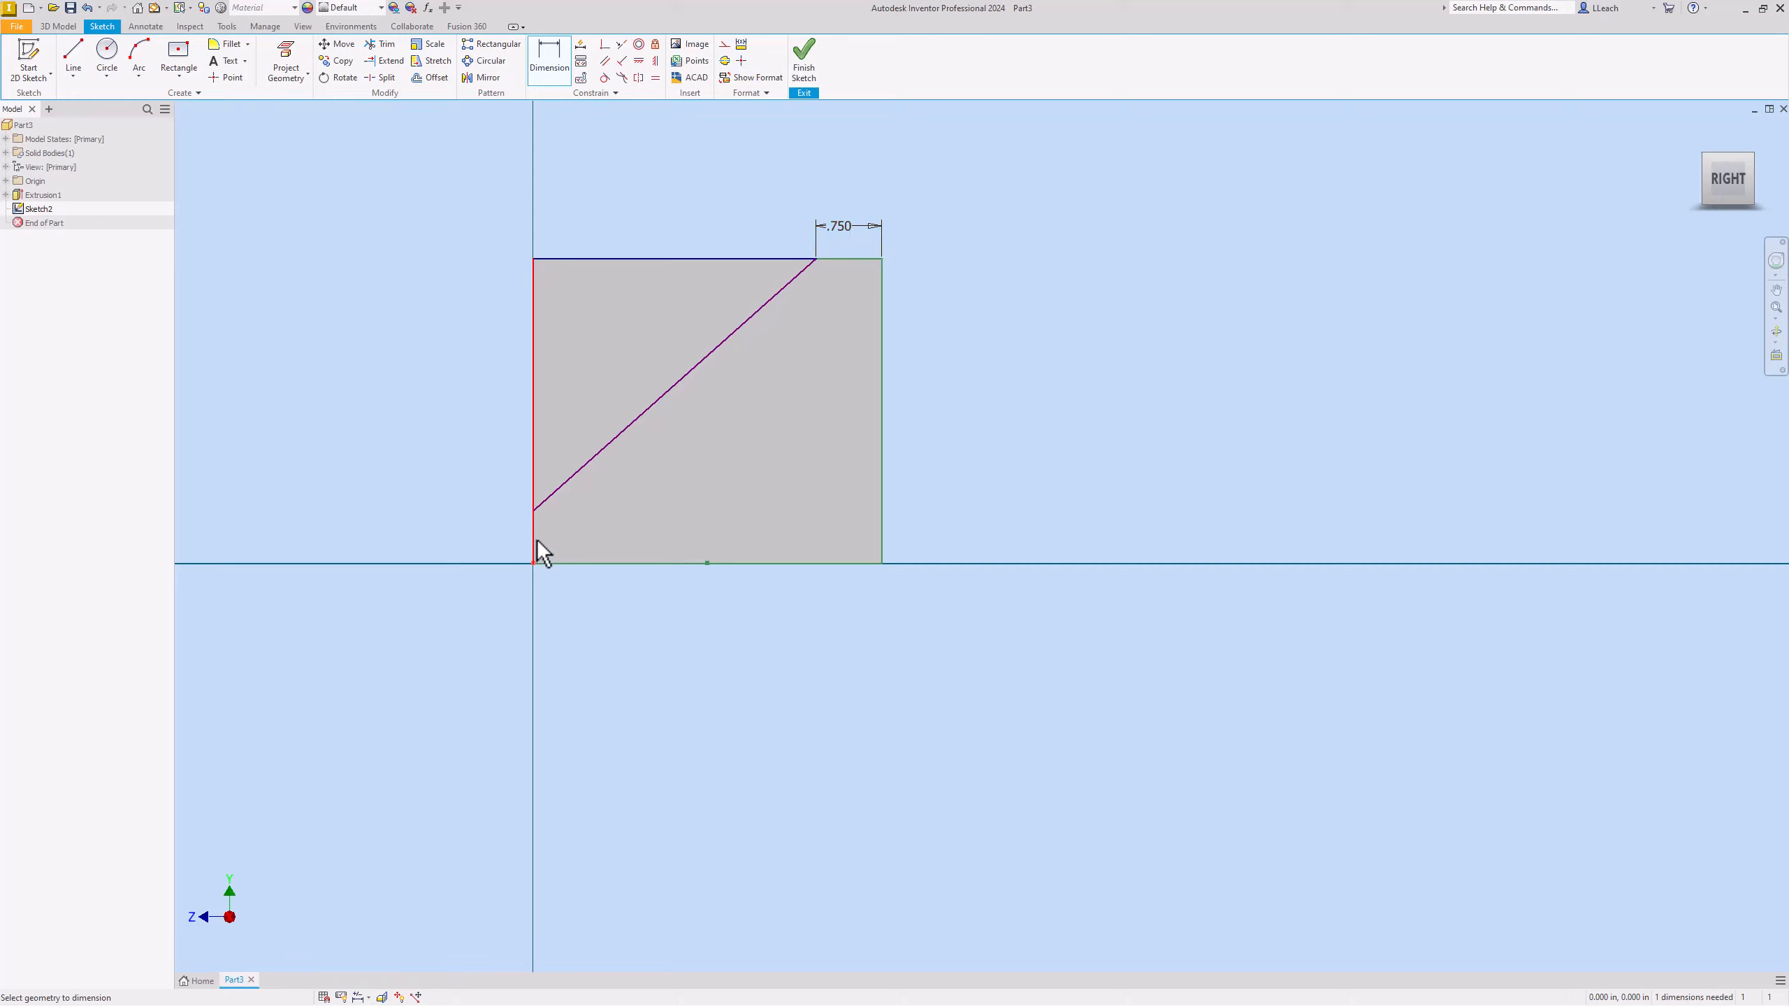
click(534, 513)
click(491, 530)
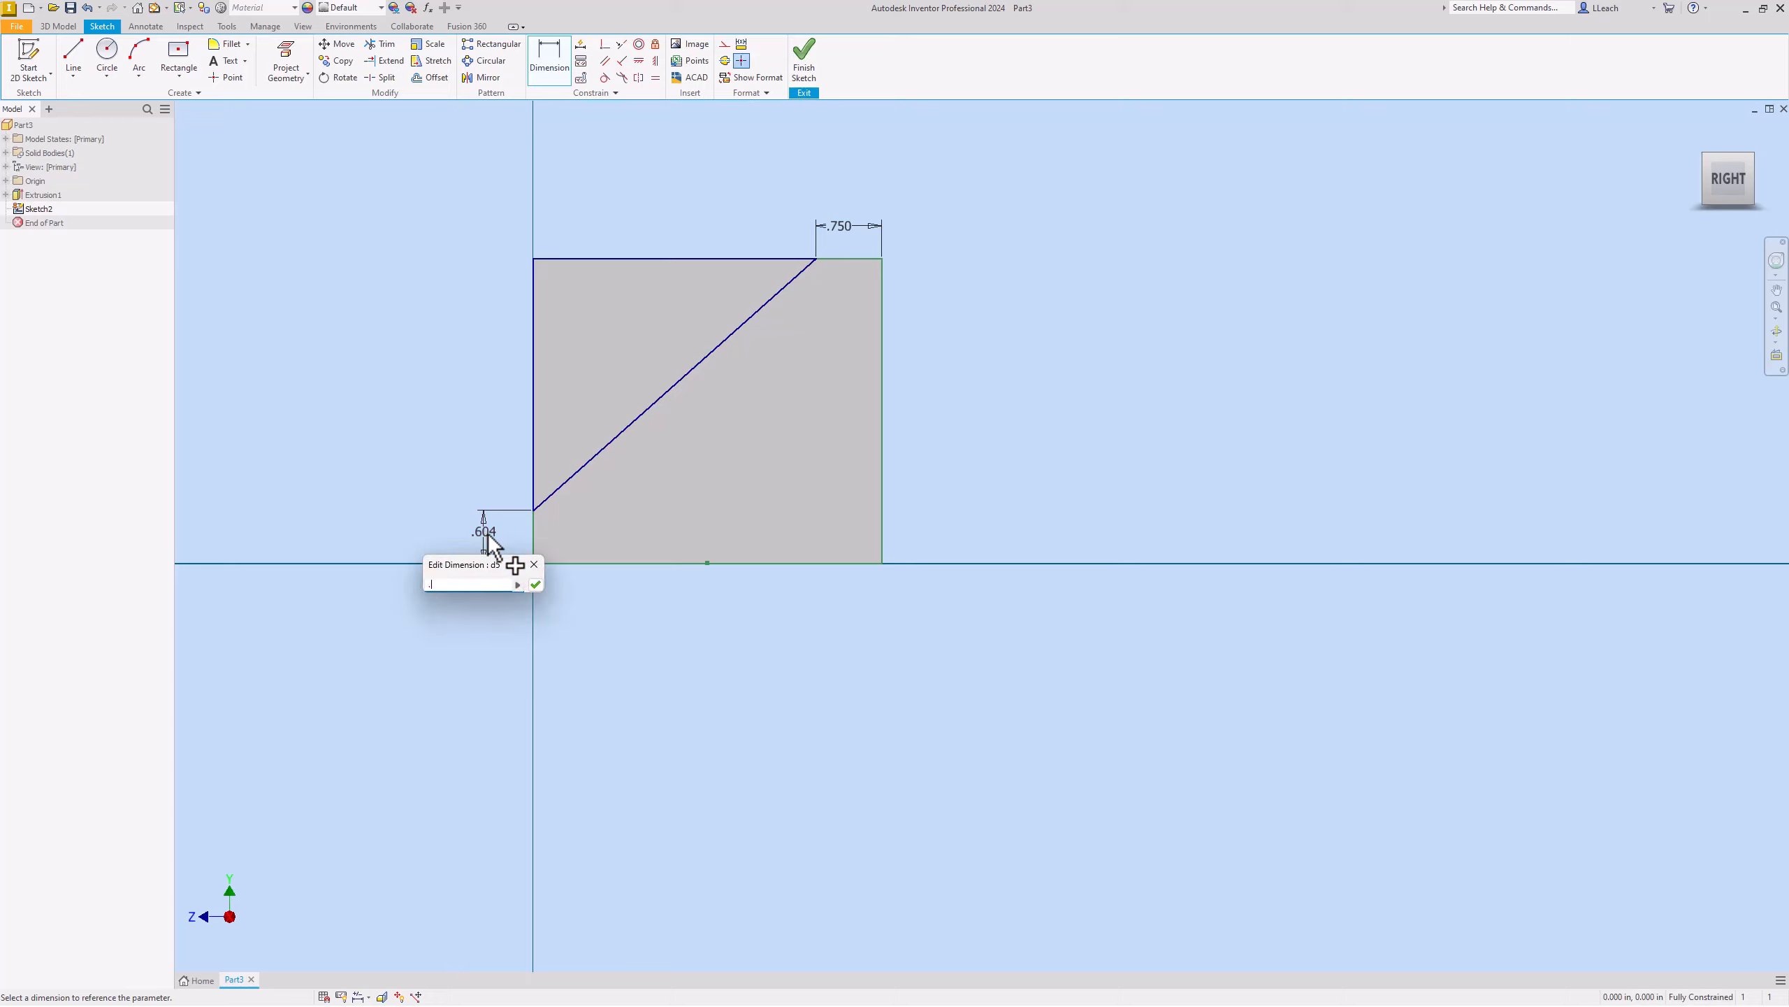
key(Return)
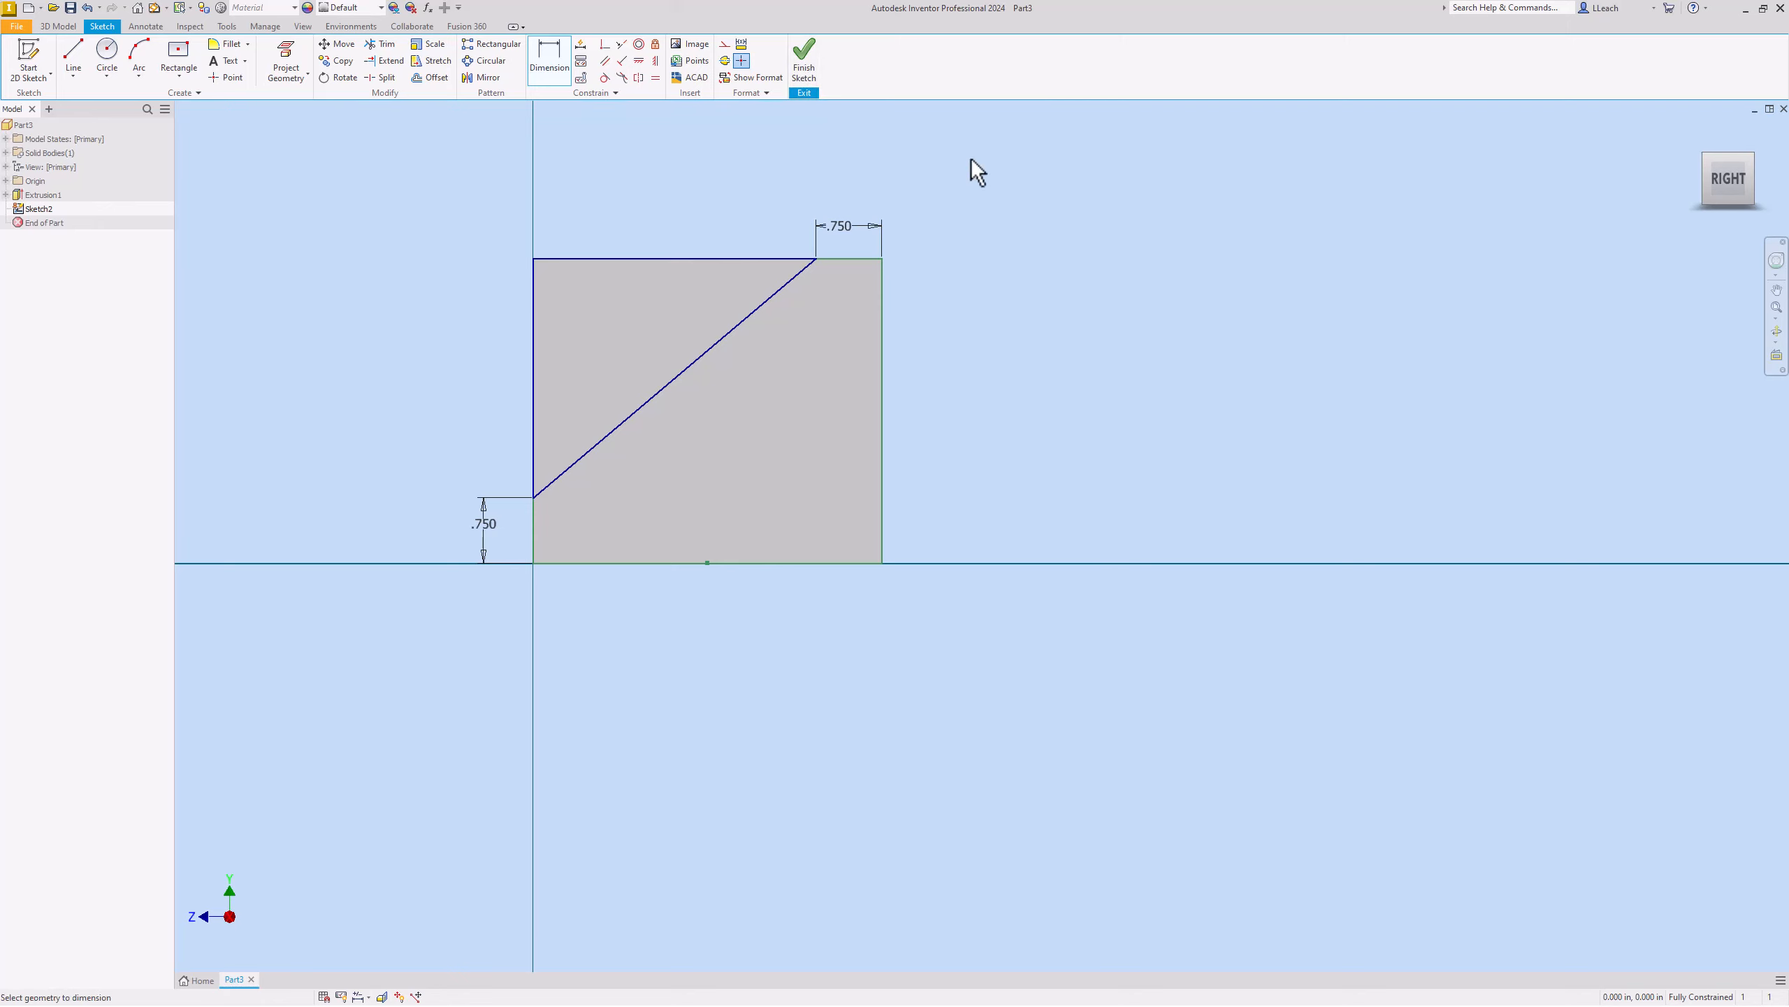
Finish the sketch and cut the triangular profile into the block with an extrusion distance of 5-1.5 in.
click(805, 71)
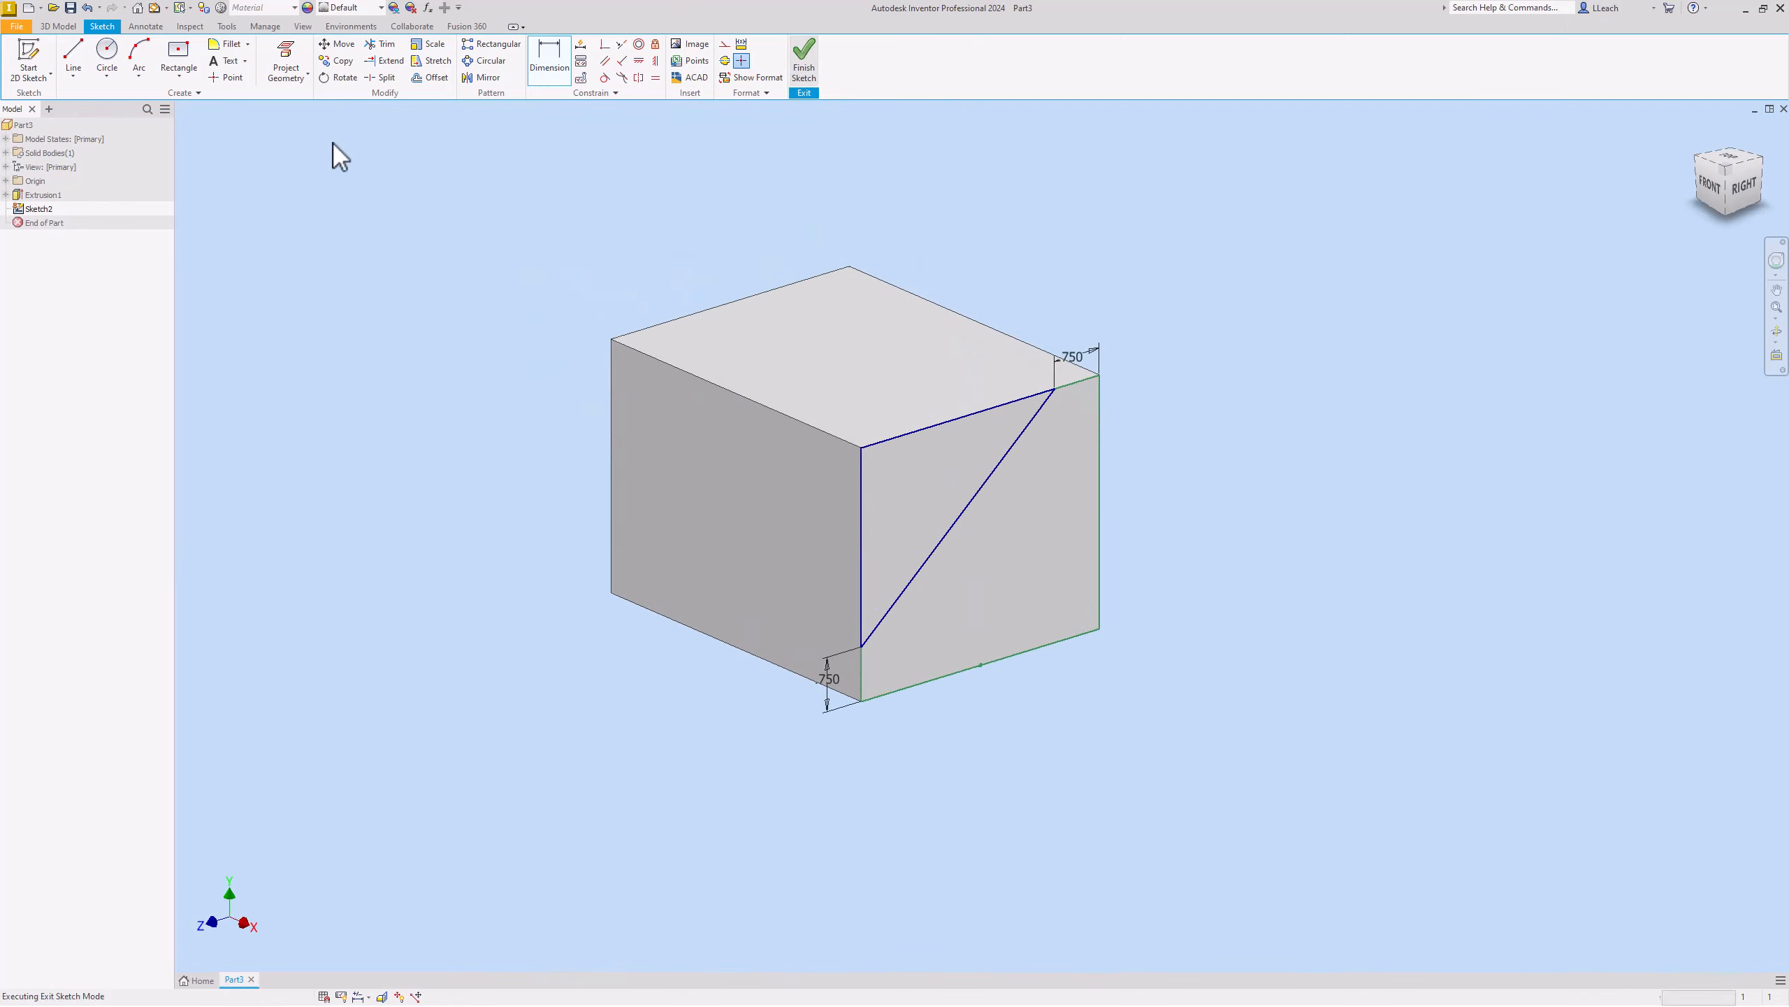
click(117, 58)
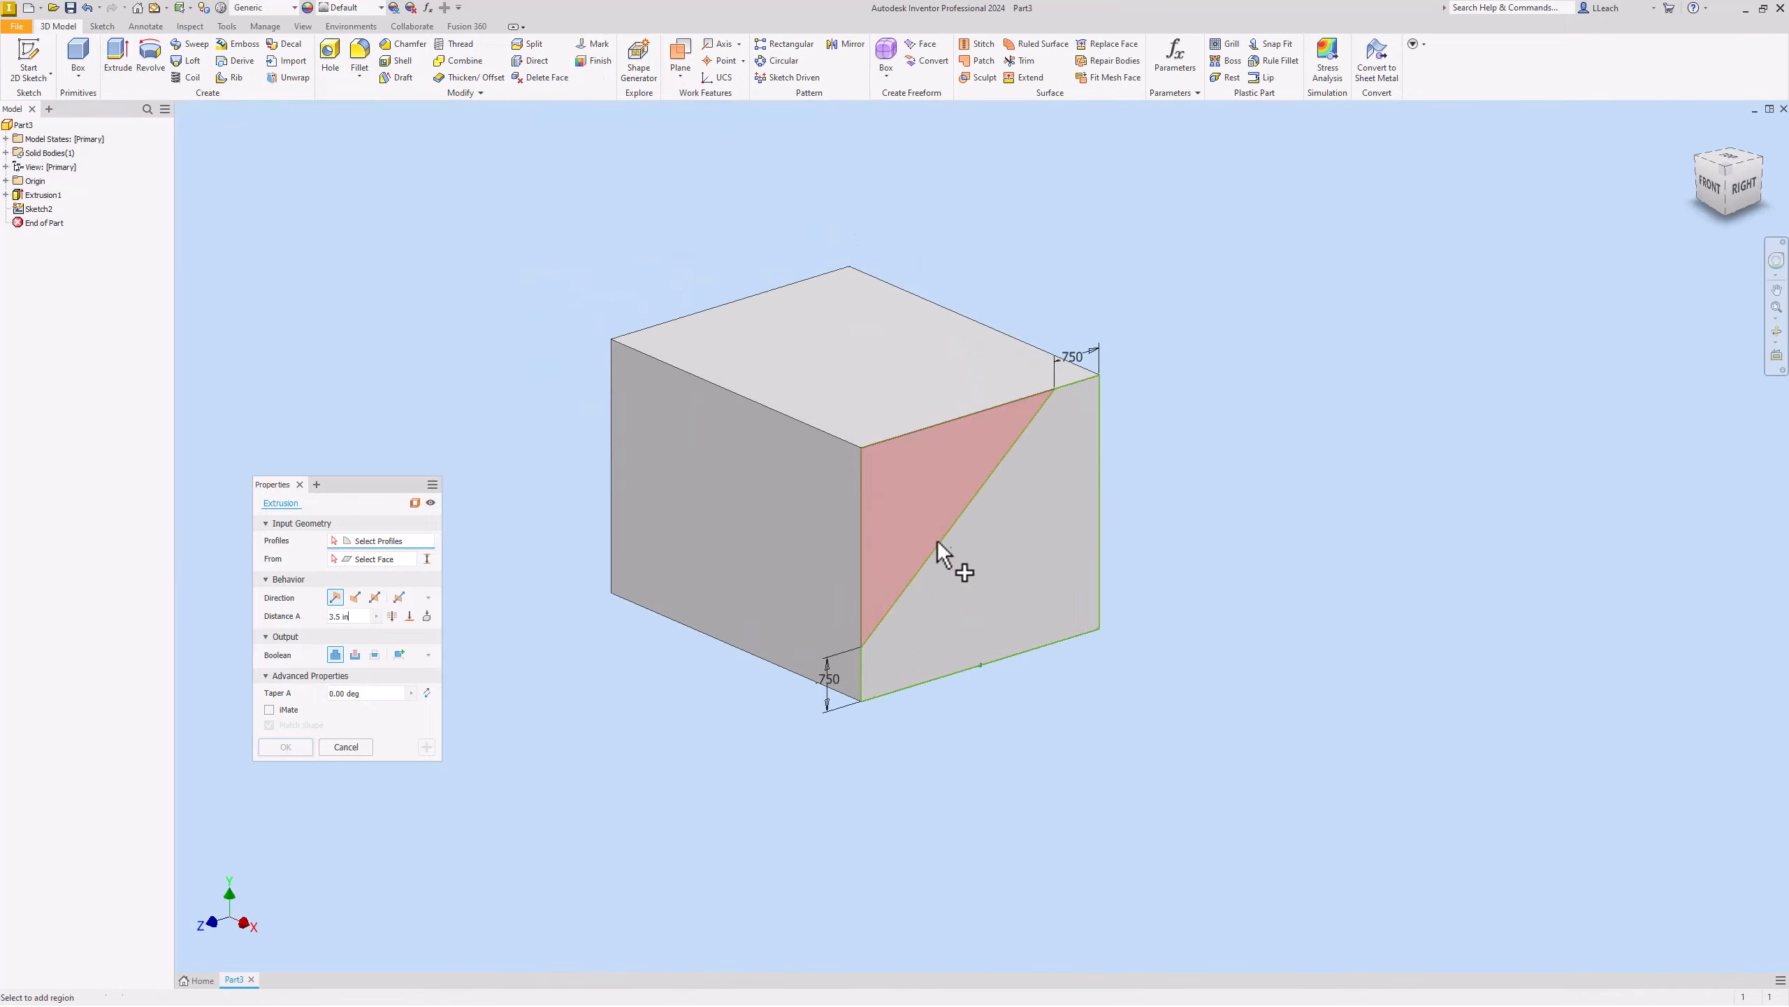
click(928, 502)
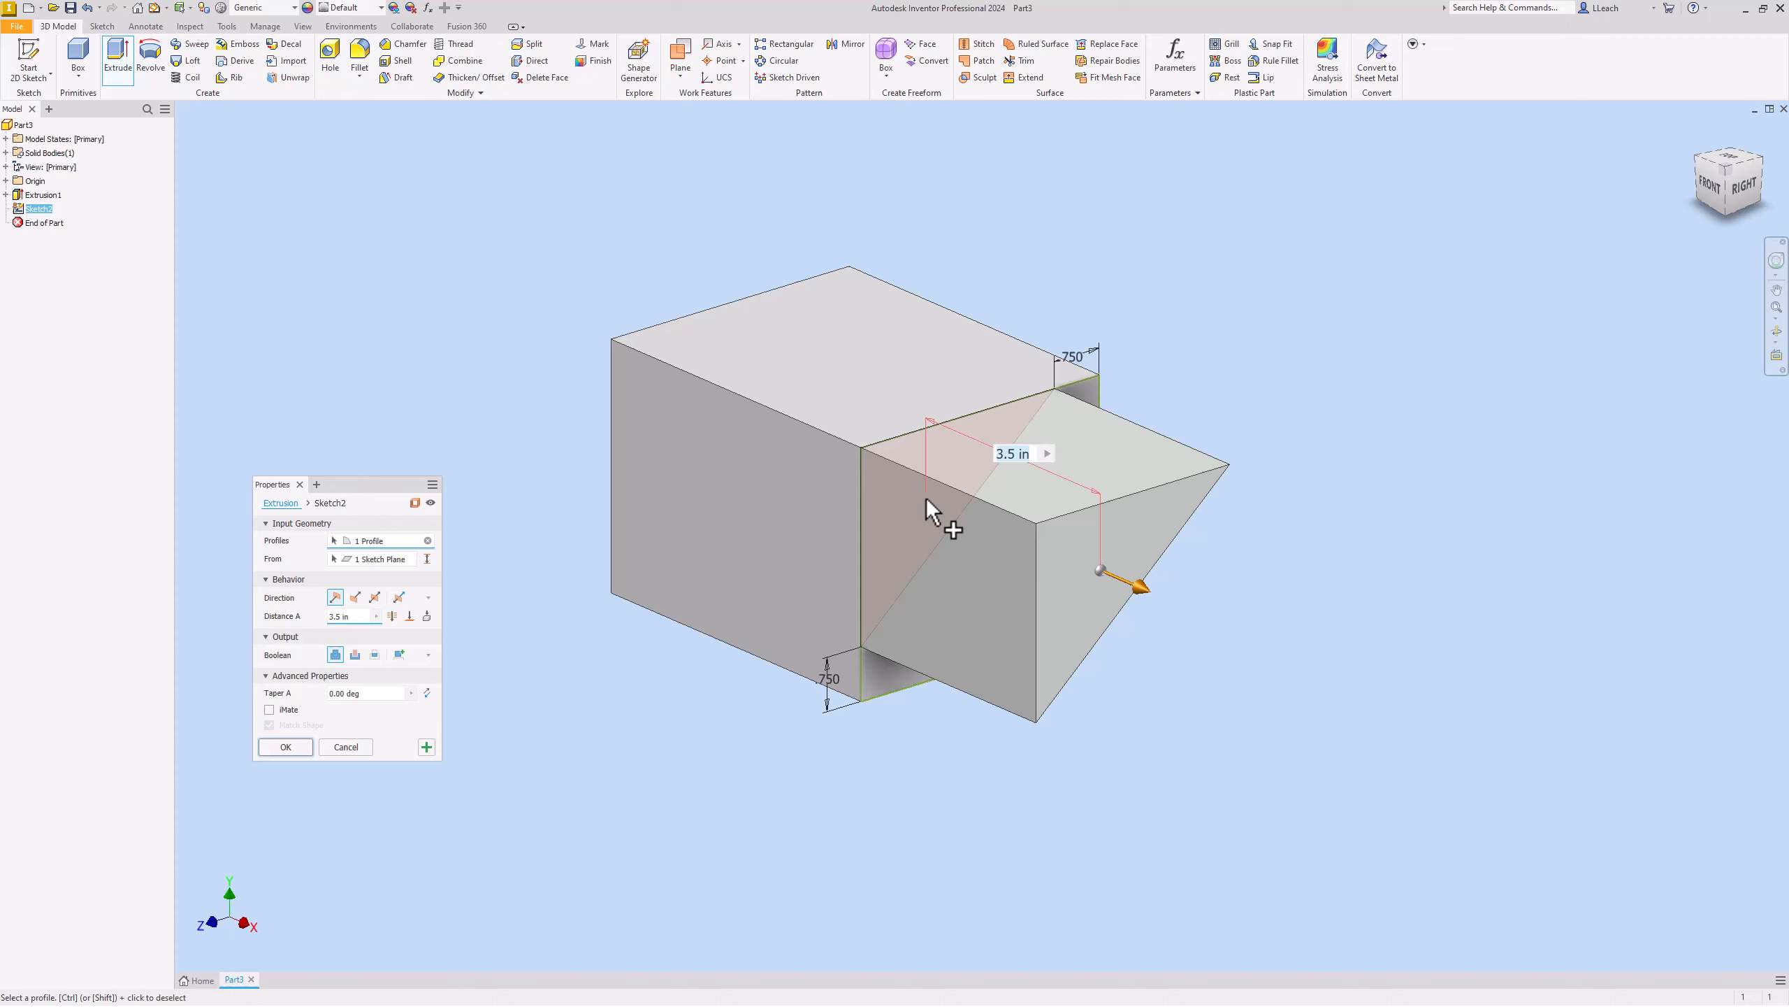
click(355, 654)
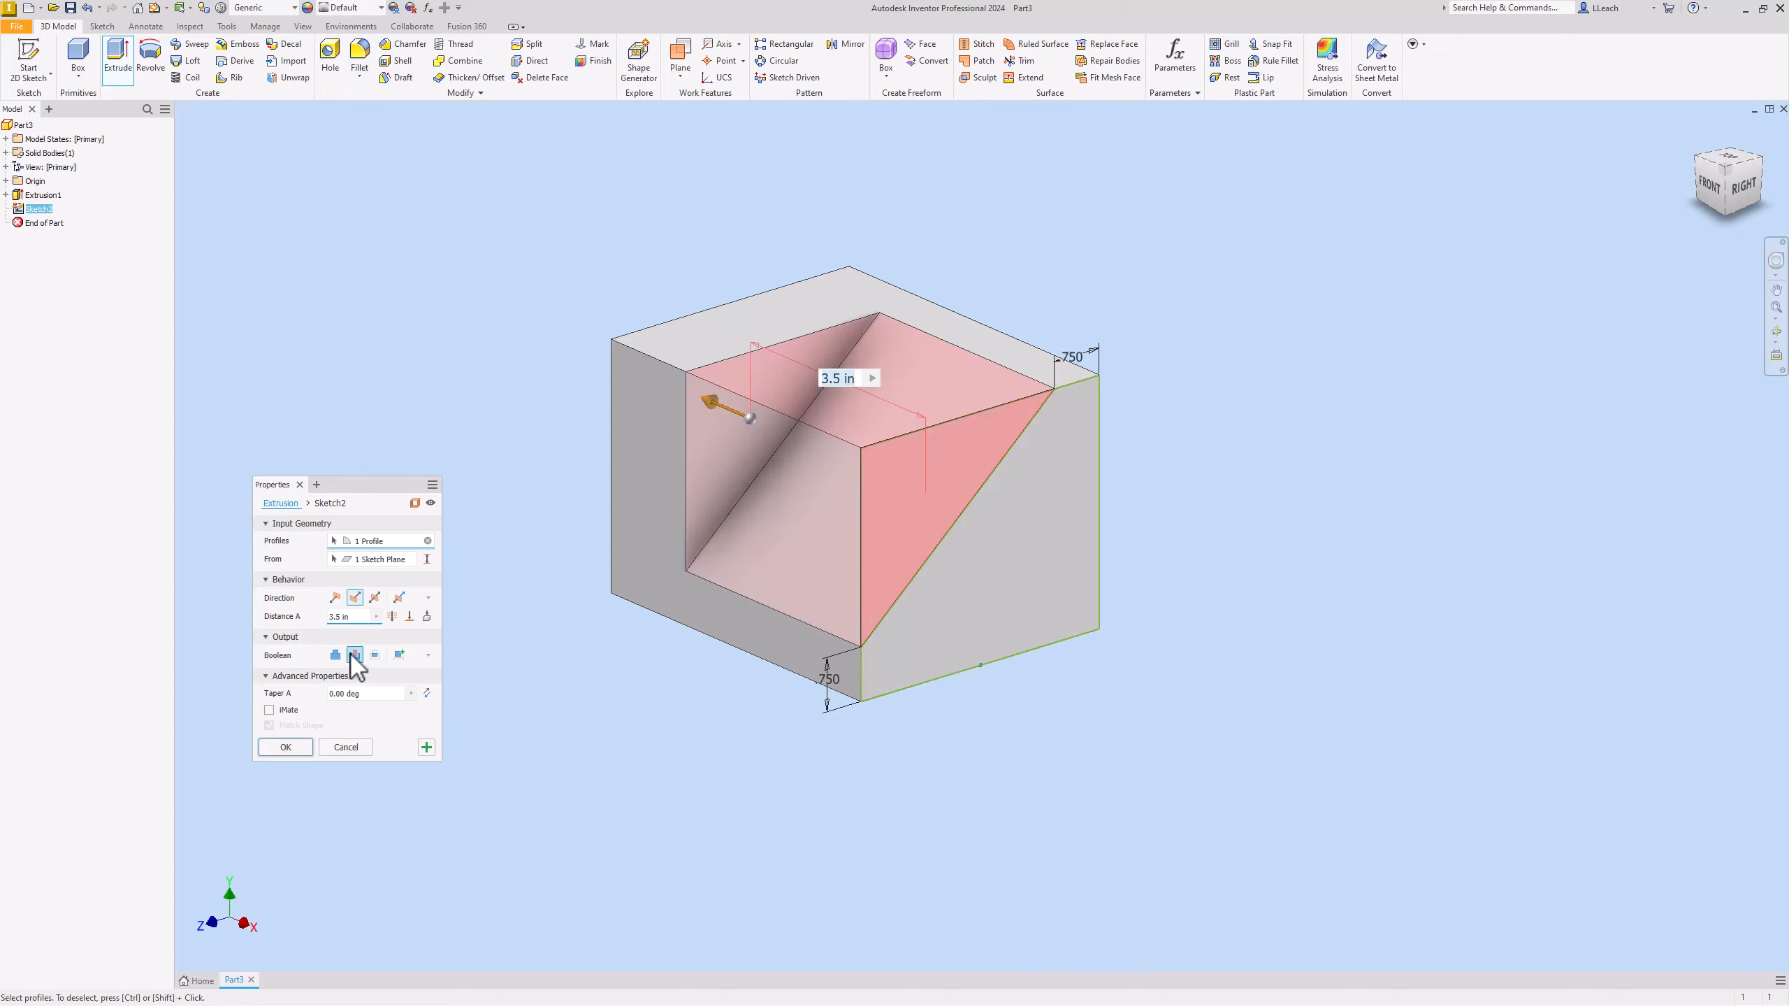
click(351, 617)
text(5-)
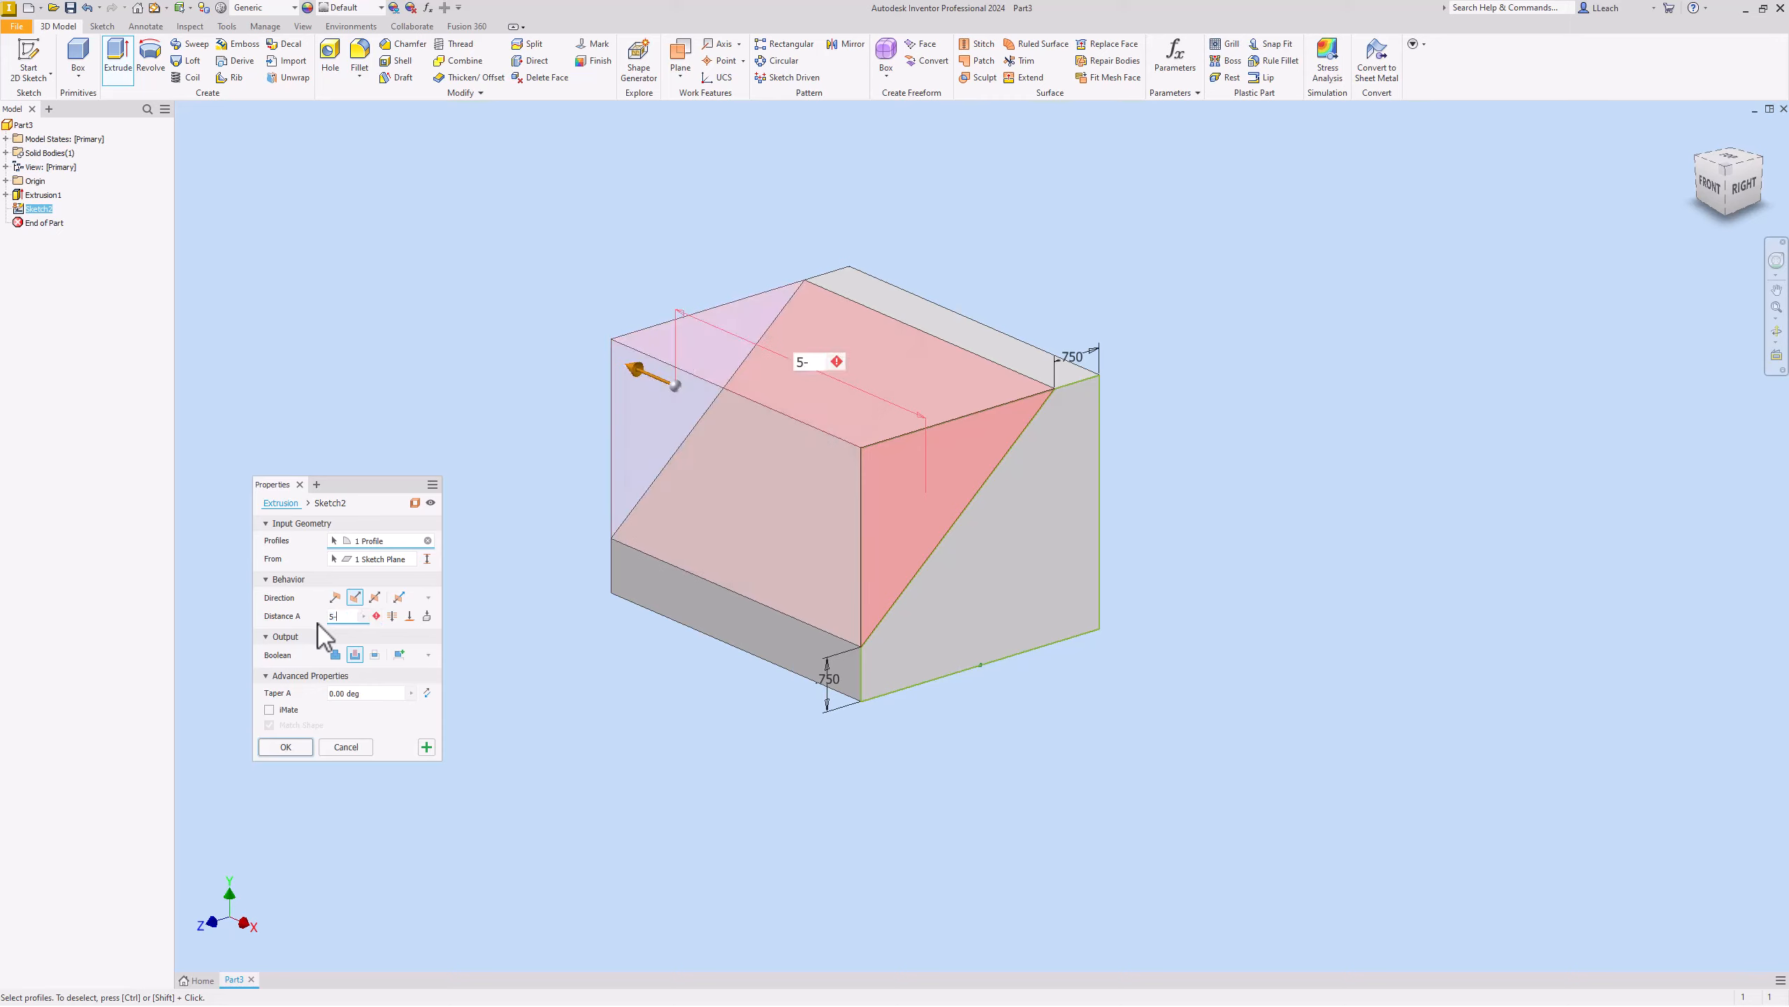
text(1.5)
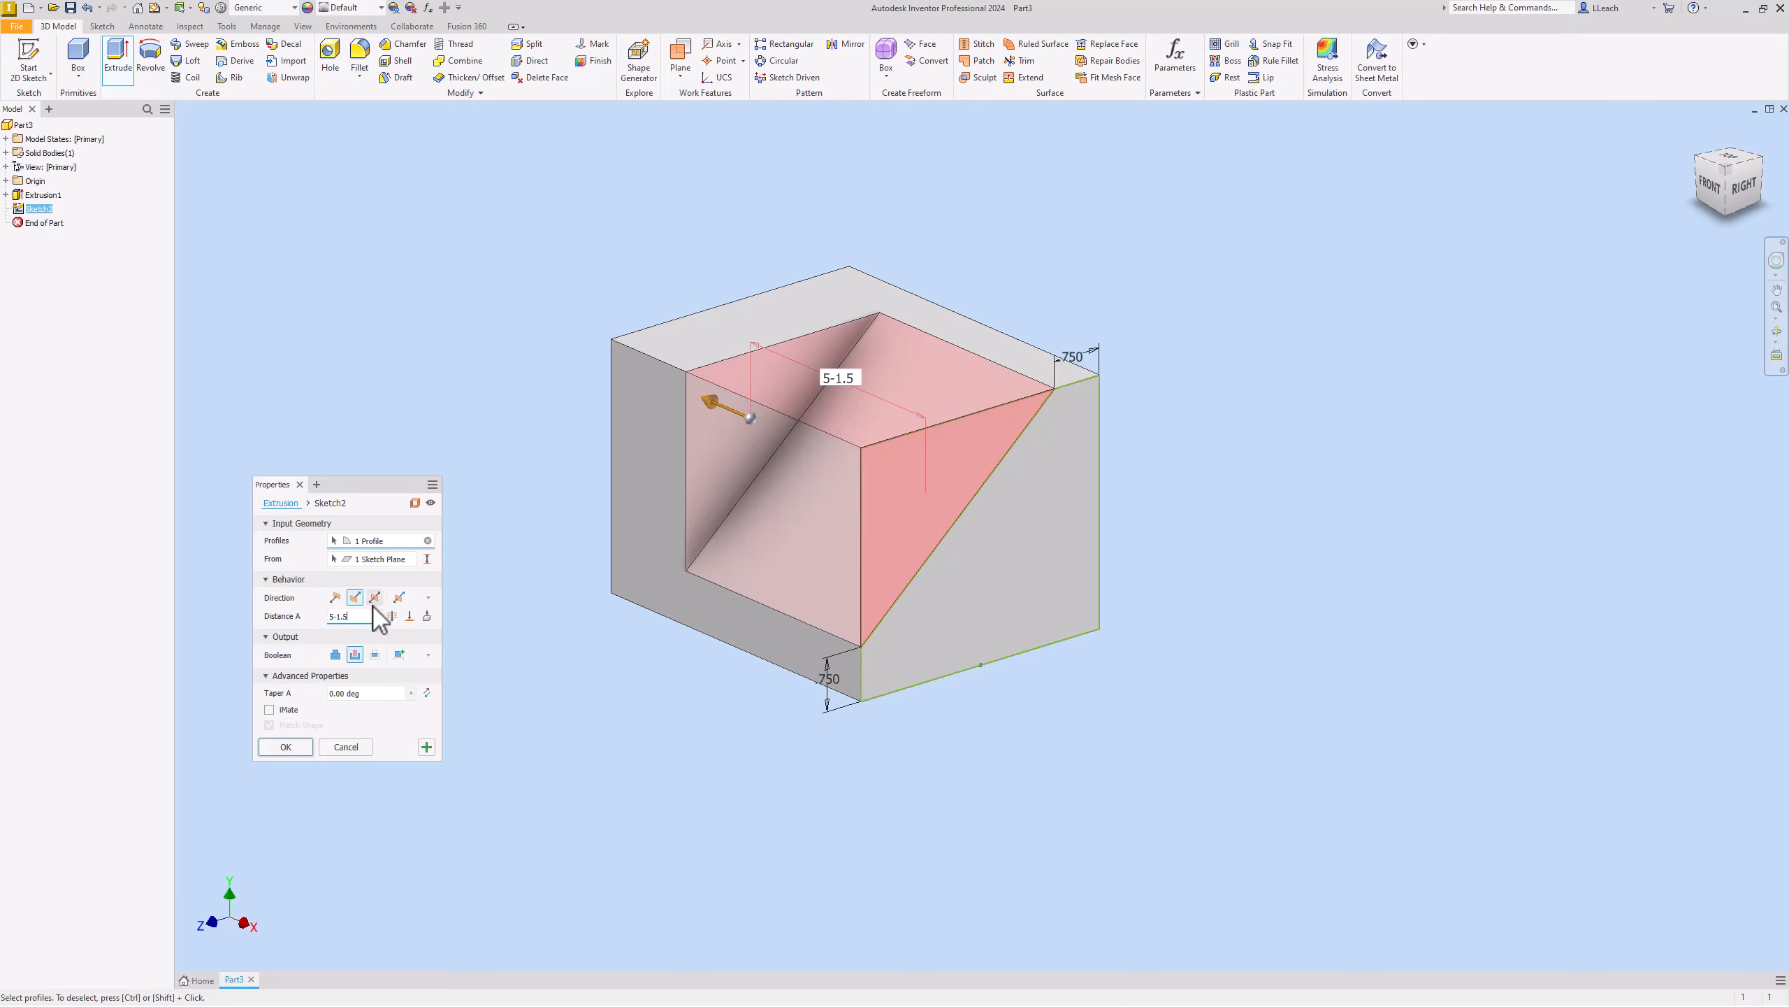
click(286, 747)
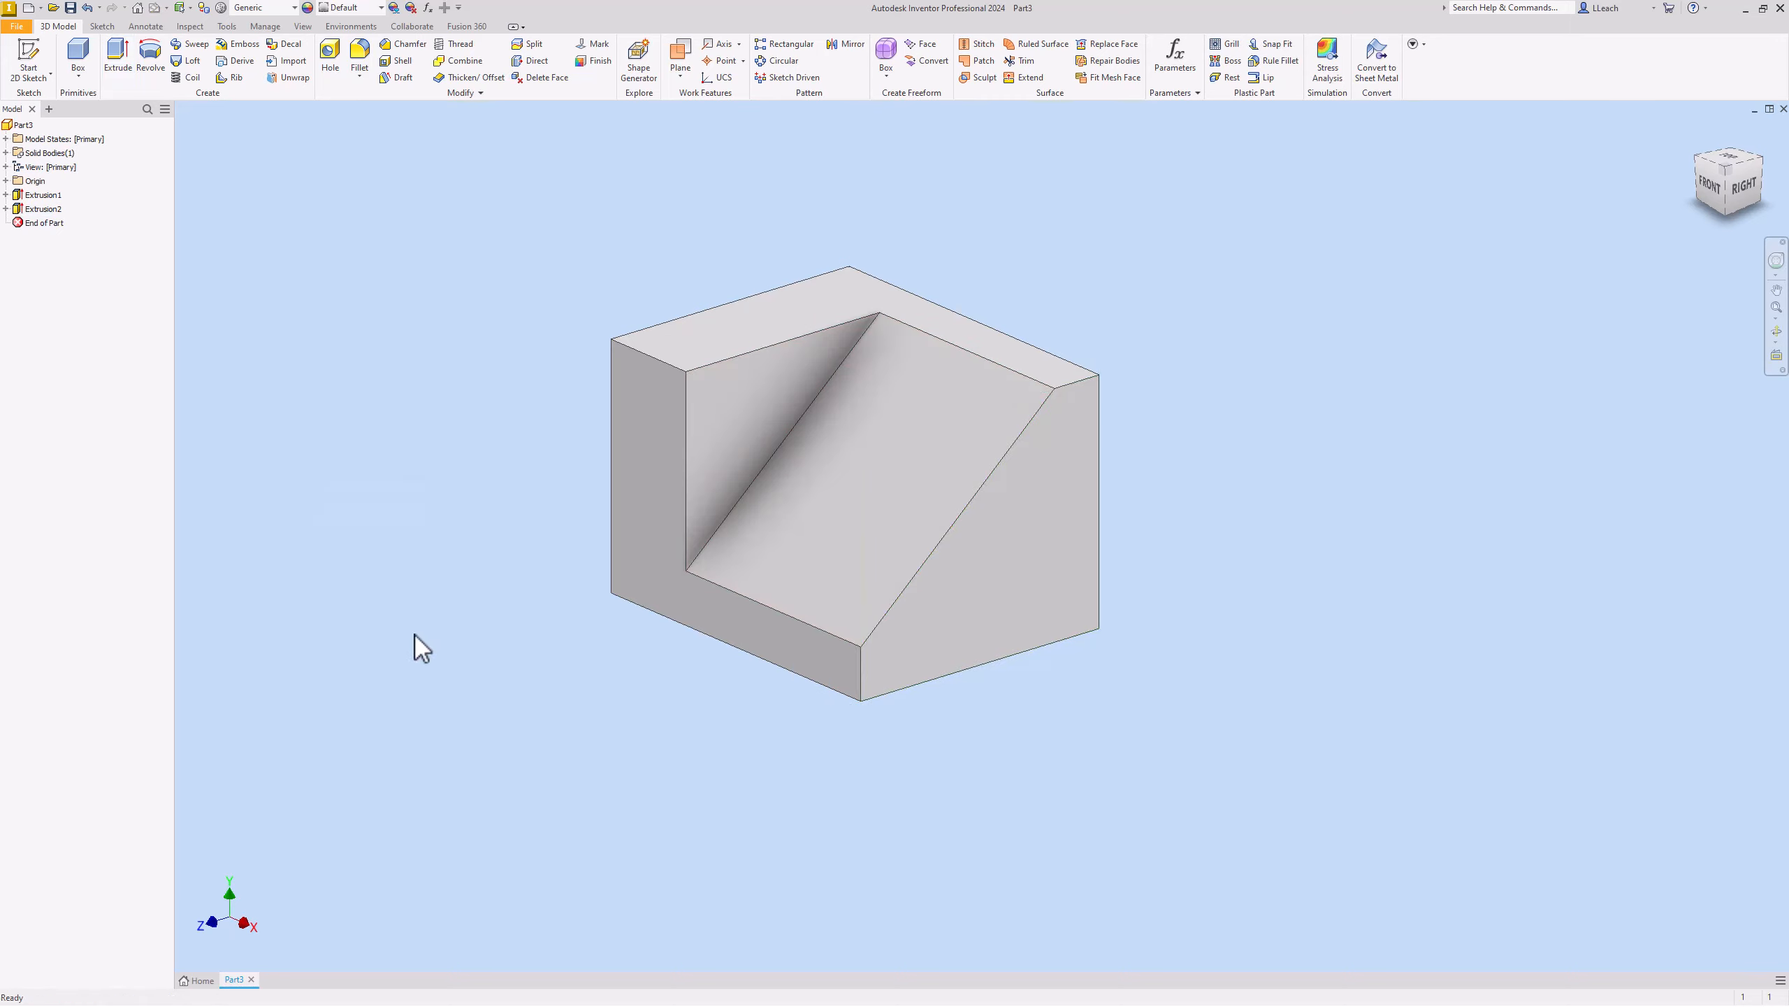
Start a 2D sketch on the triangular vertical wall face inside the recess.
middle_drag(1158, 470, 1145, 485)
scroll(1143, 483, down, 3)
scroll(1144, 484, up, 2)
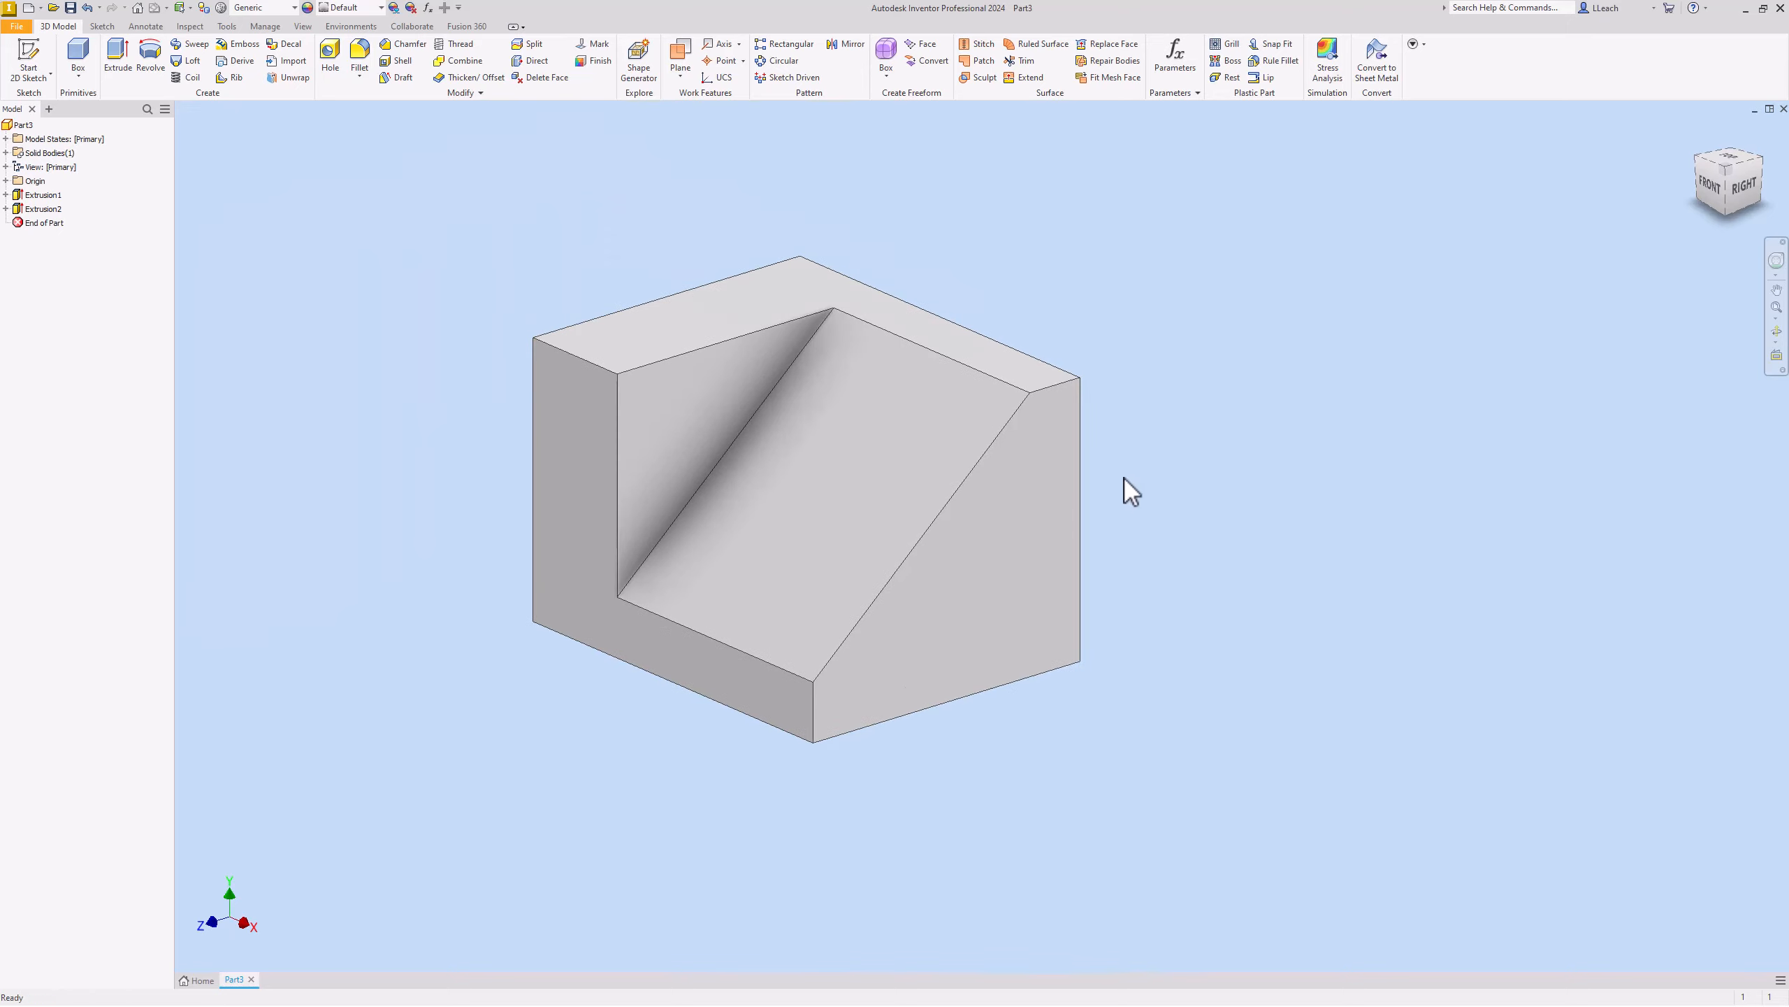
scroll(1072, 432, up, 3)
scroll(1077, 431, down, 3)
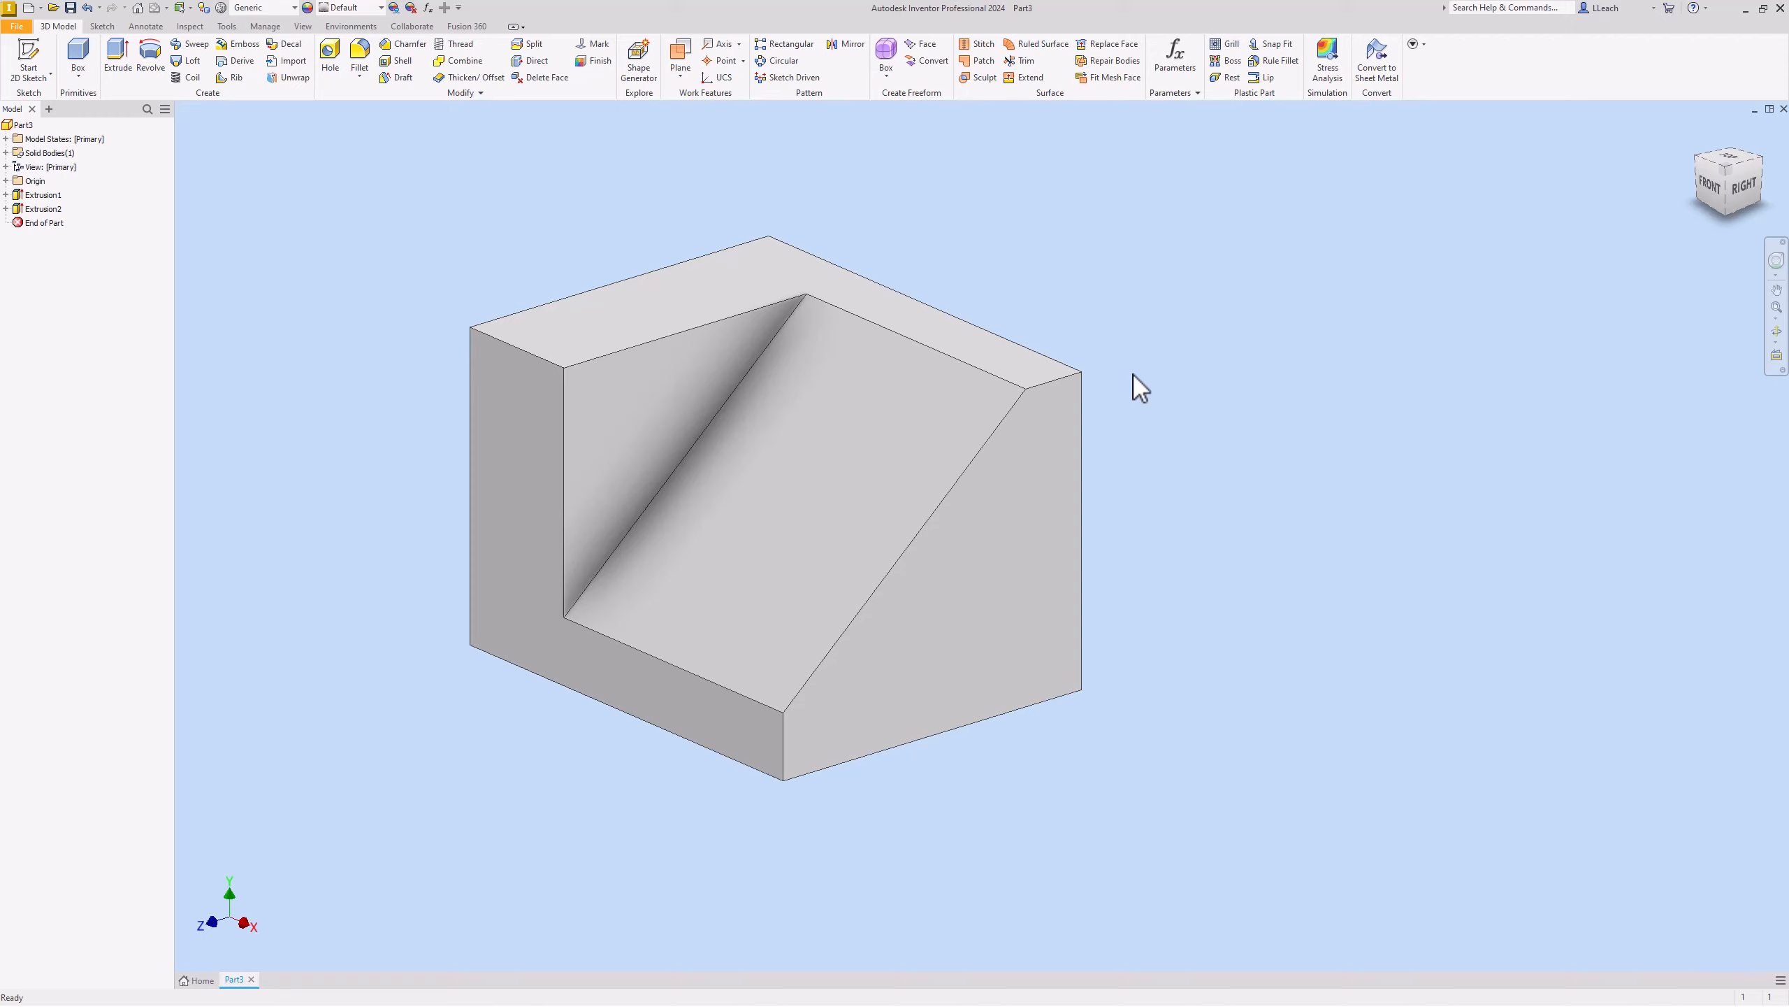
middle_drag(1132, 373, 1165, 344)
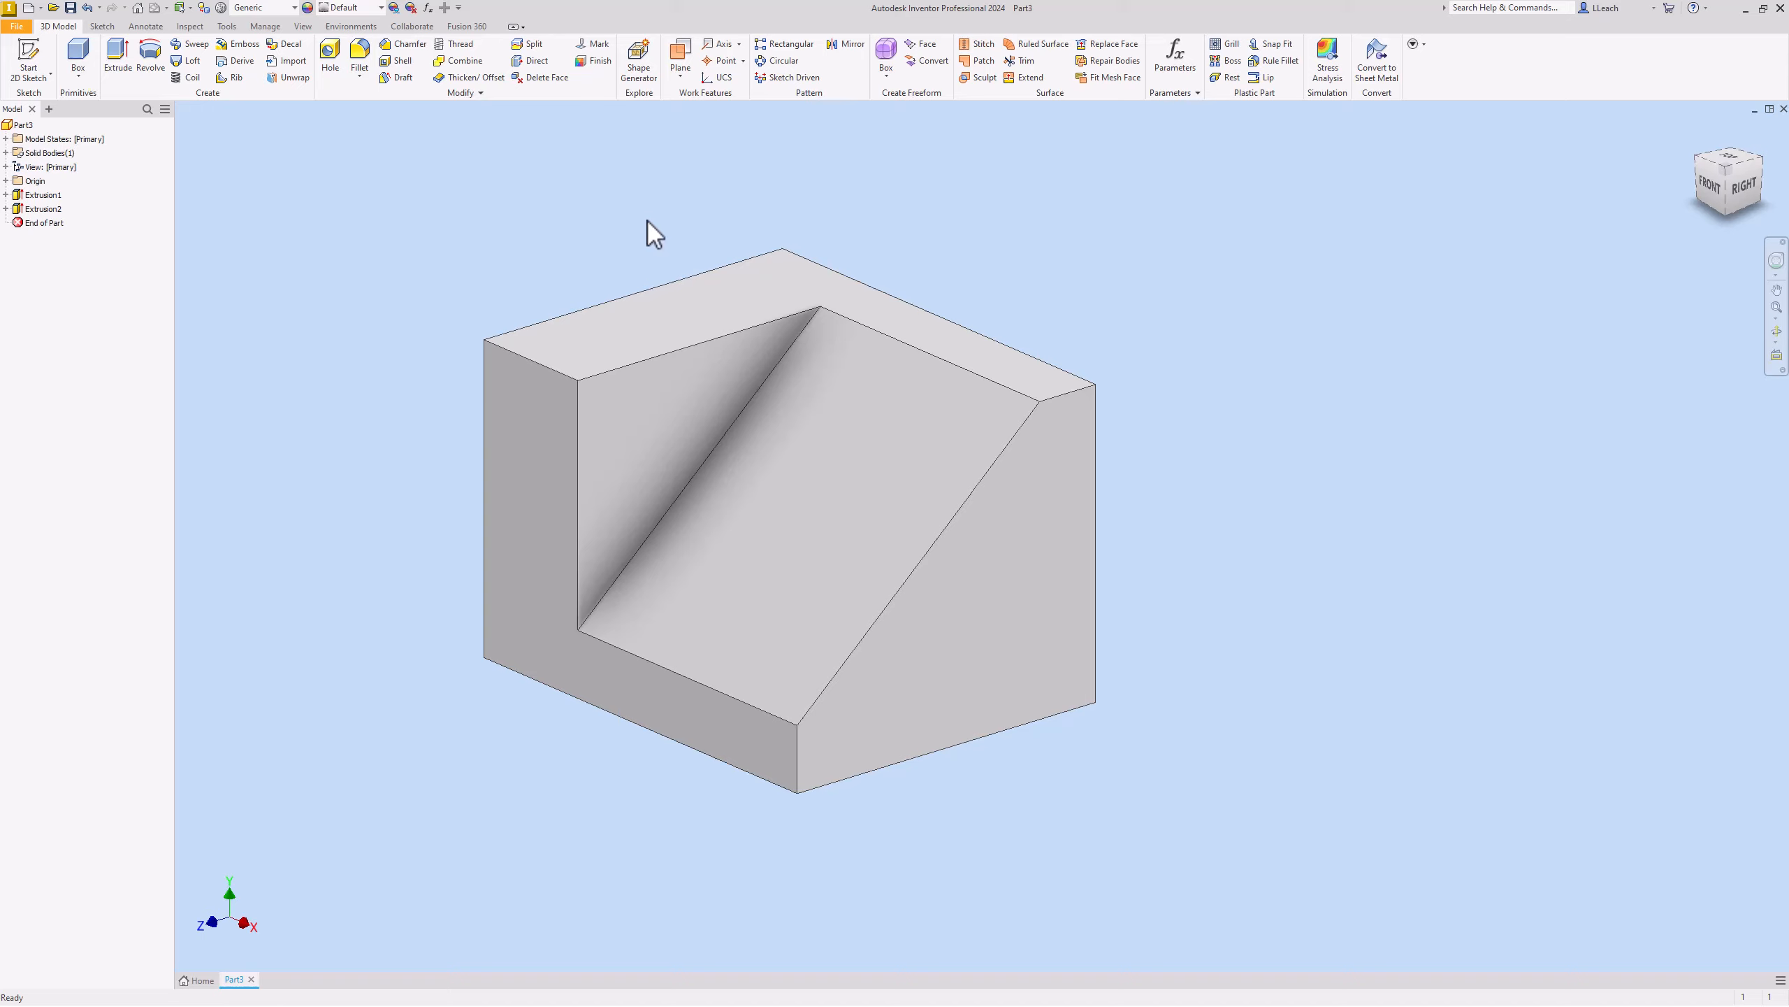
click(34, 79)
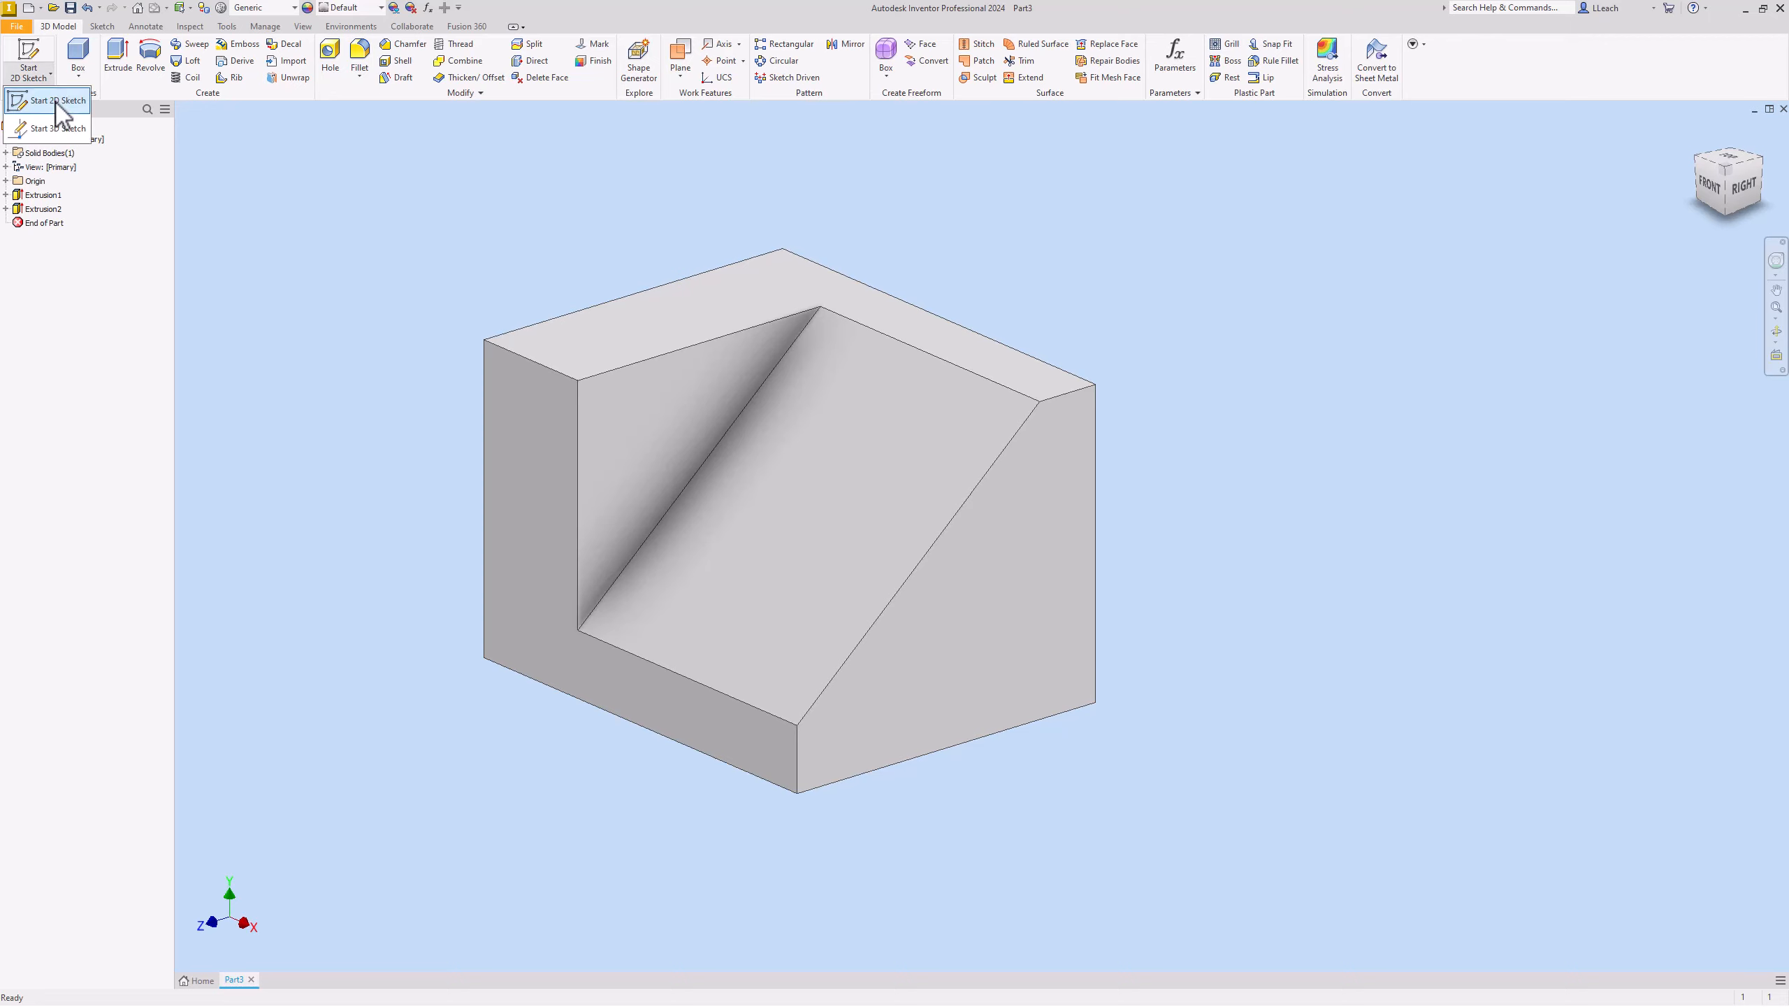
click(653, 429)
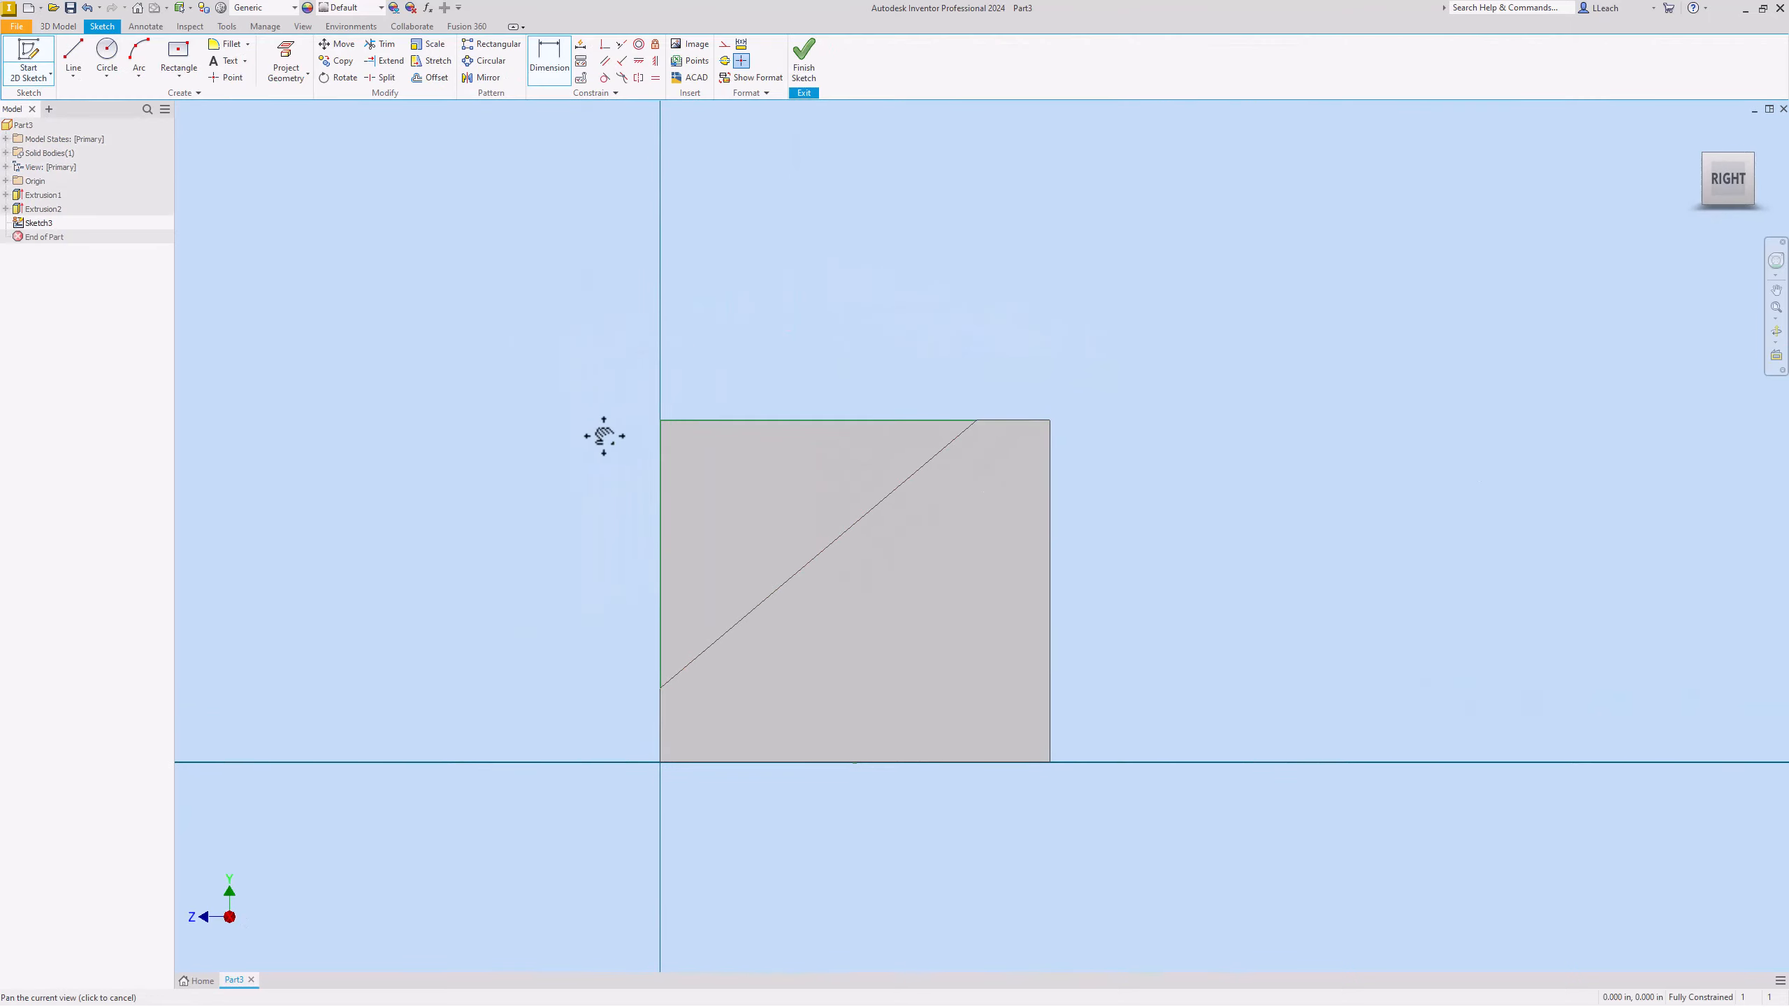
Draw a circle near the upper-left corner of the triangular wall face and dimension its diameter at 0.75 in.
click(109, 72)
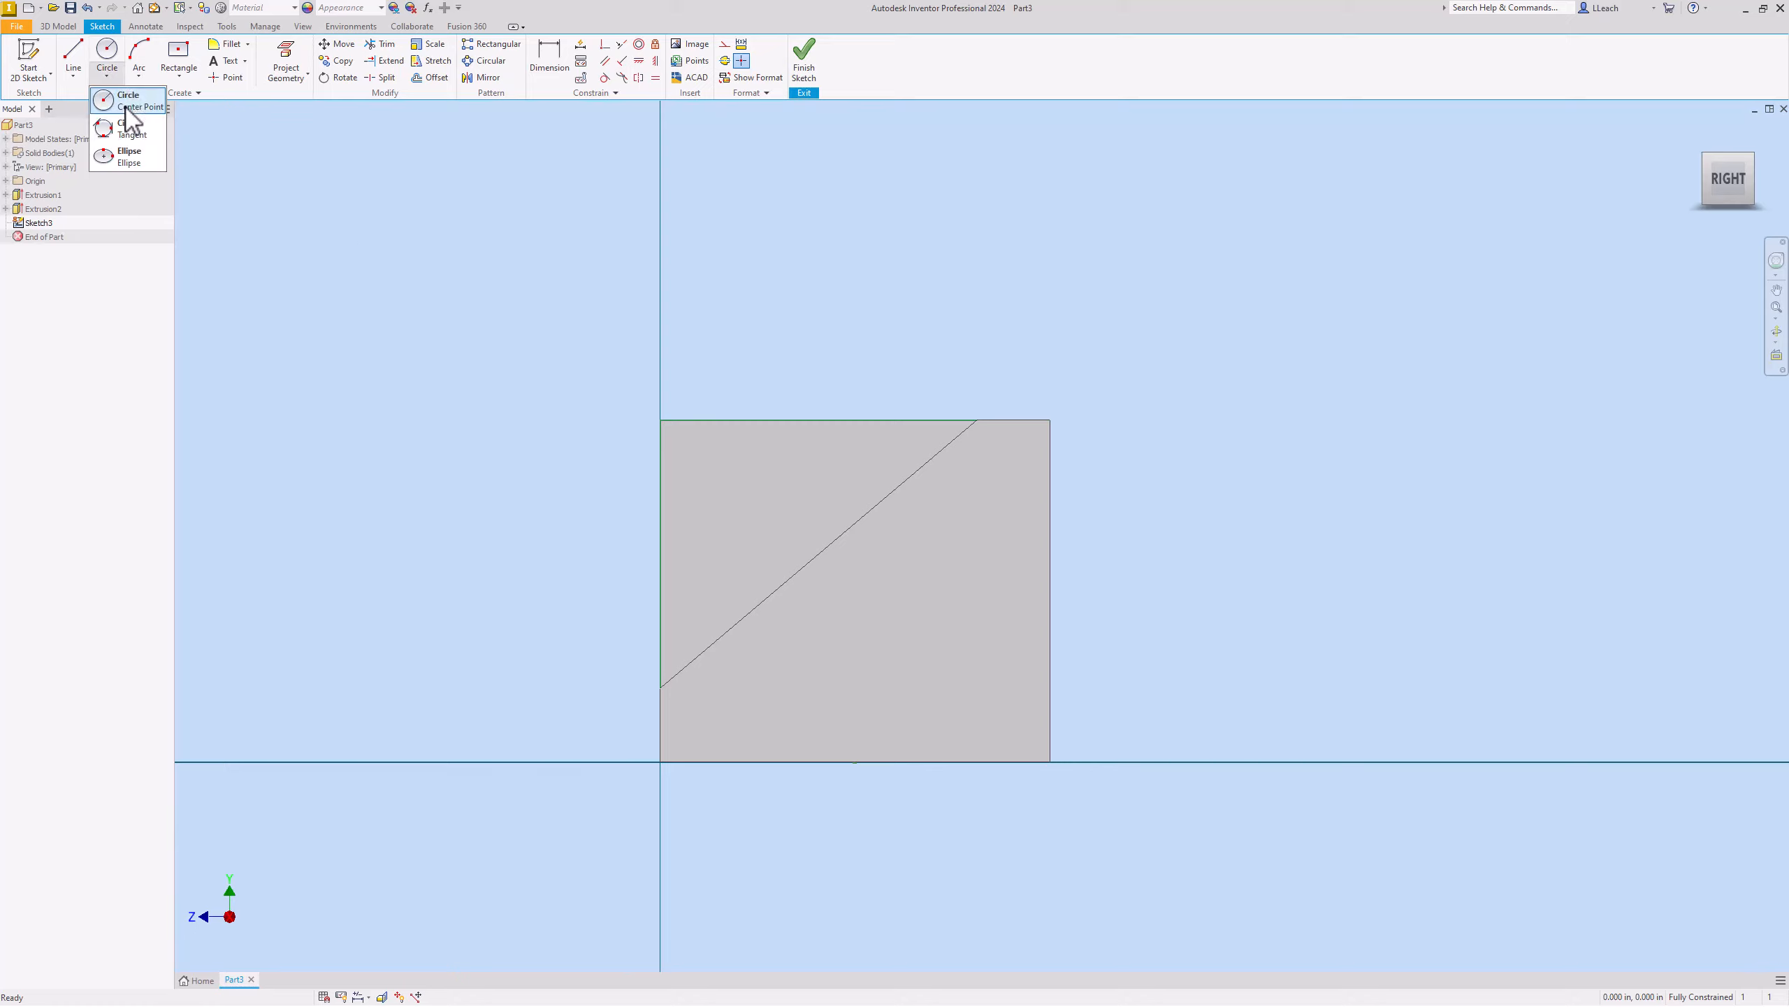
click(733, 485)
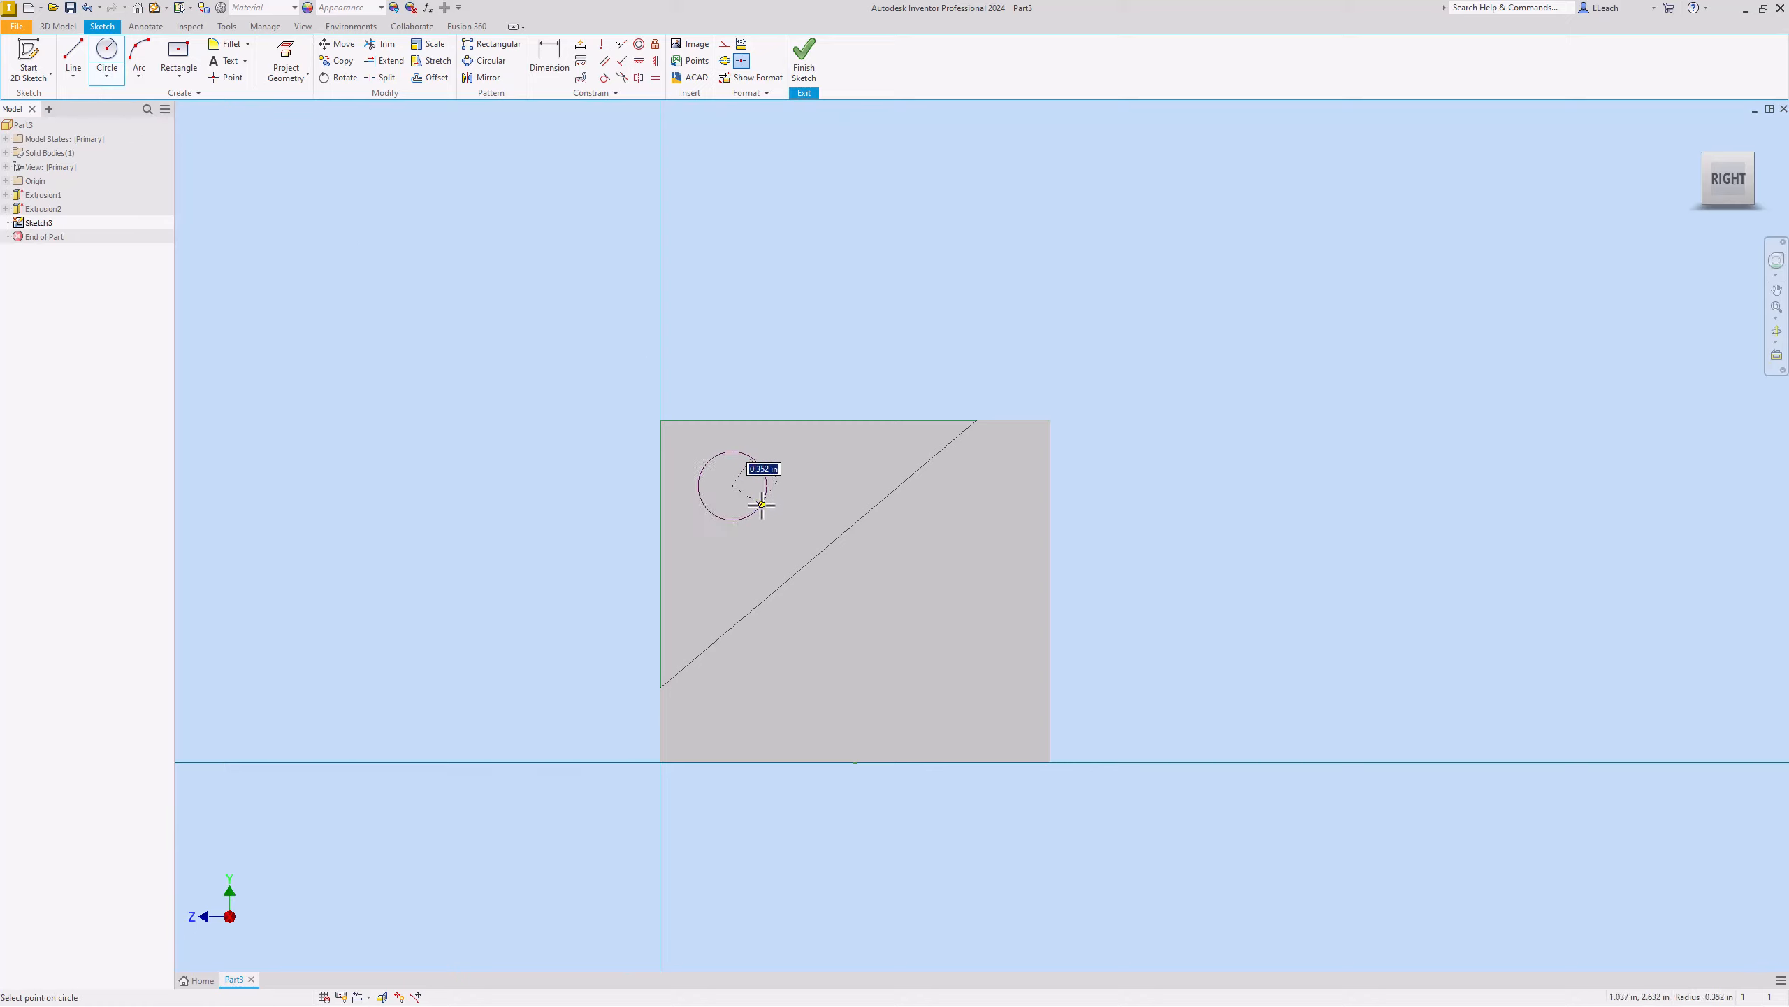
click(763, 502)
click(549, 58)
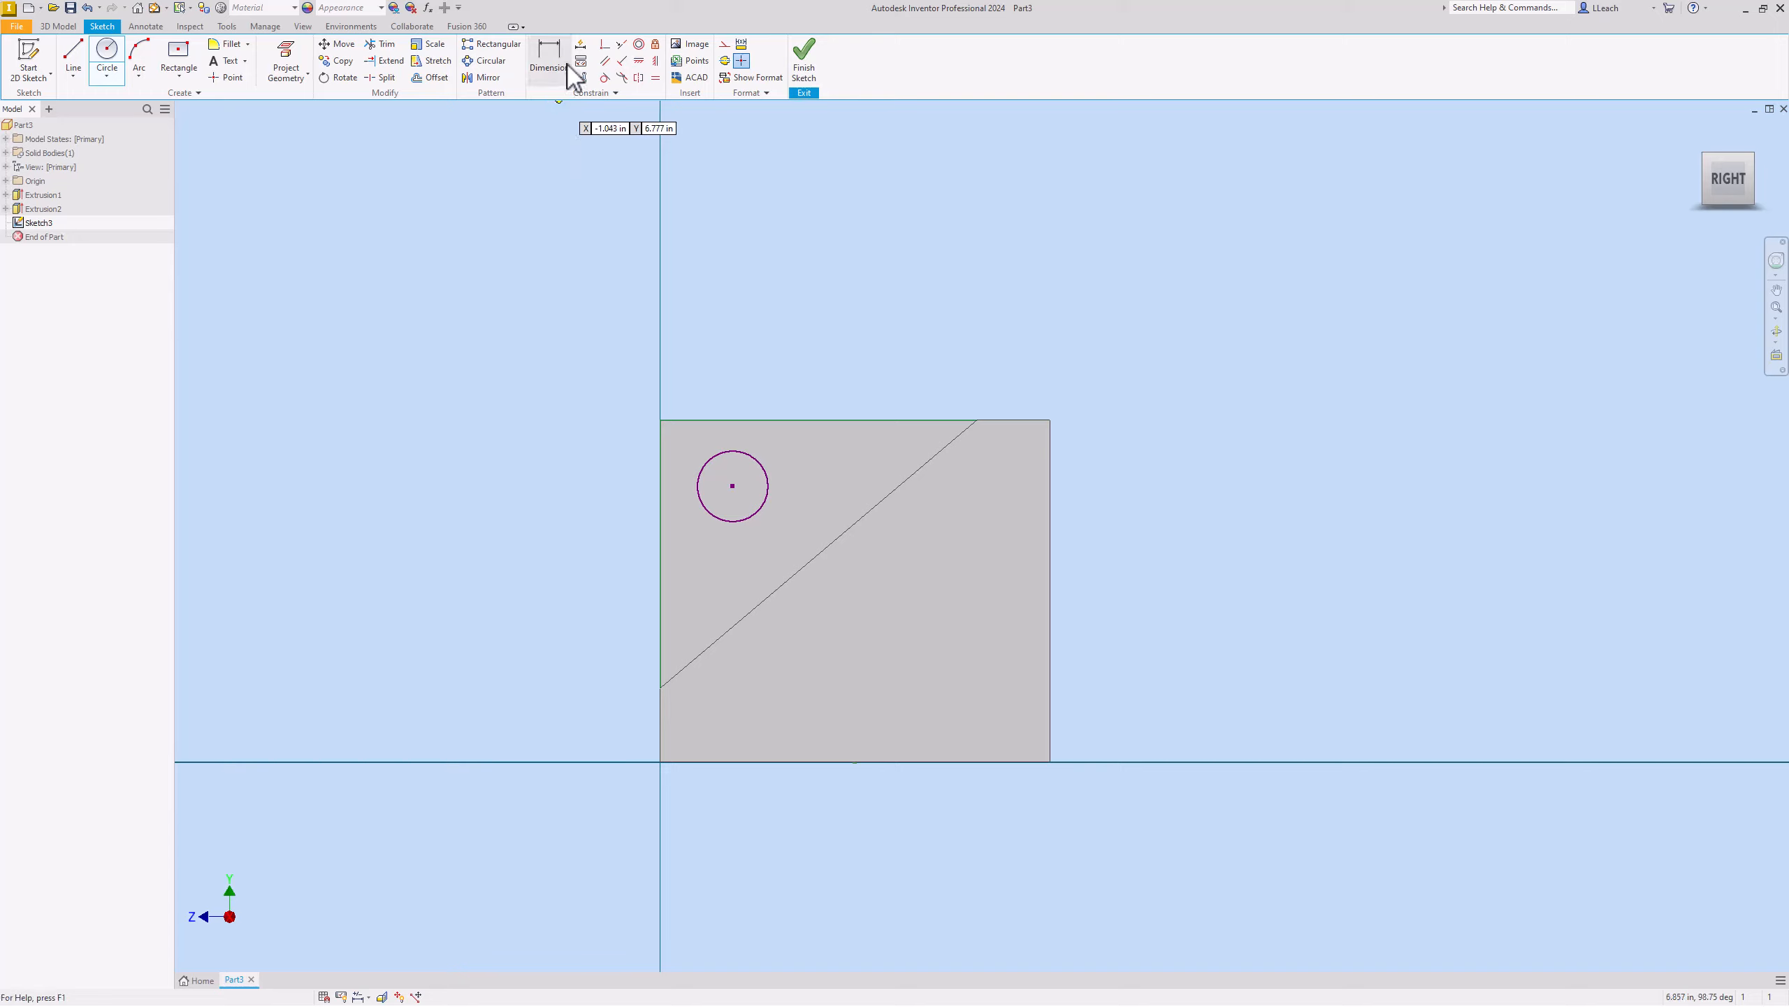
click(762, 459)
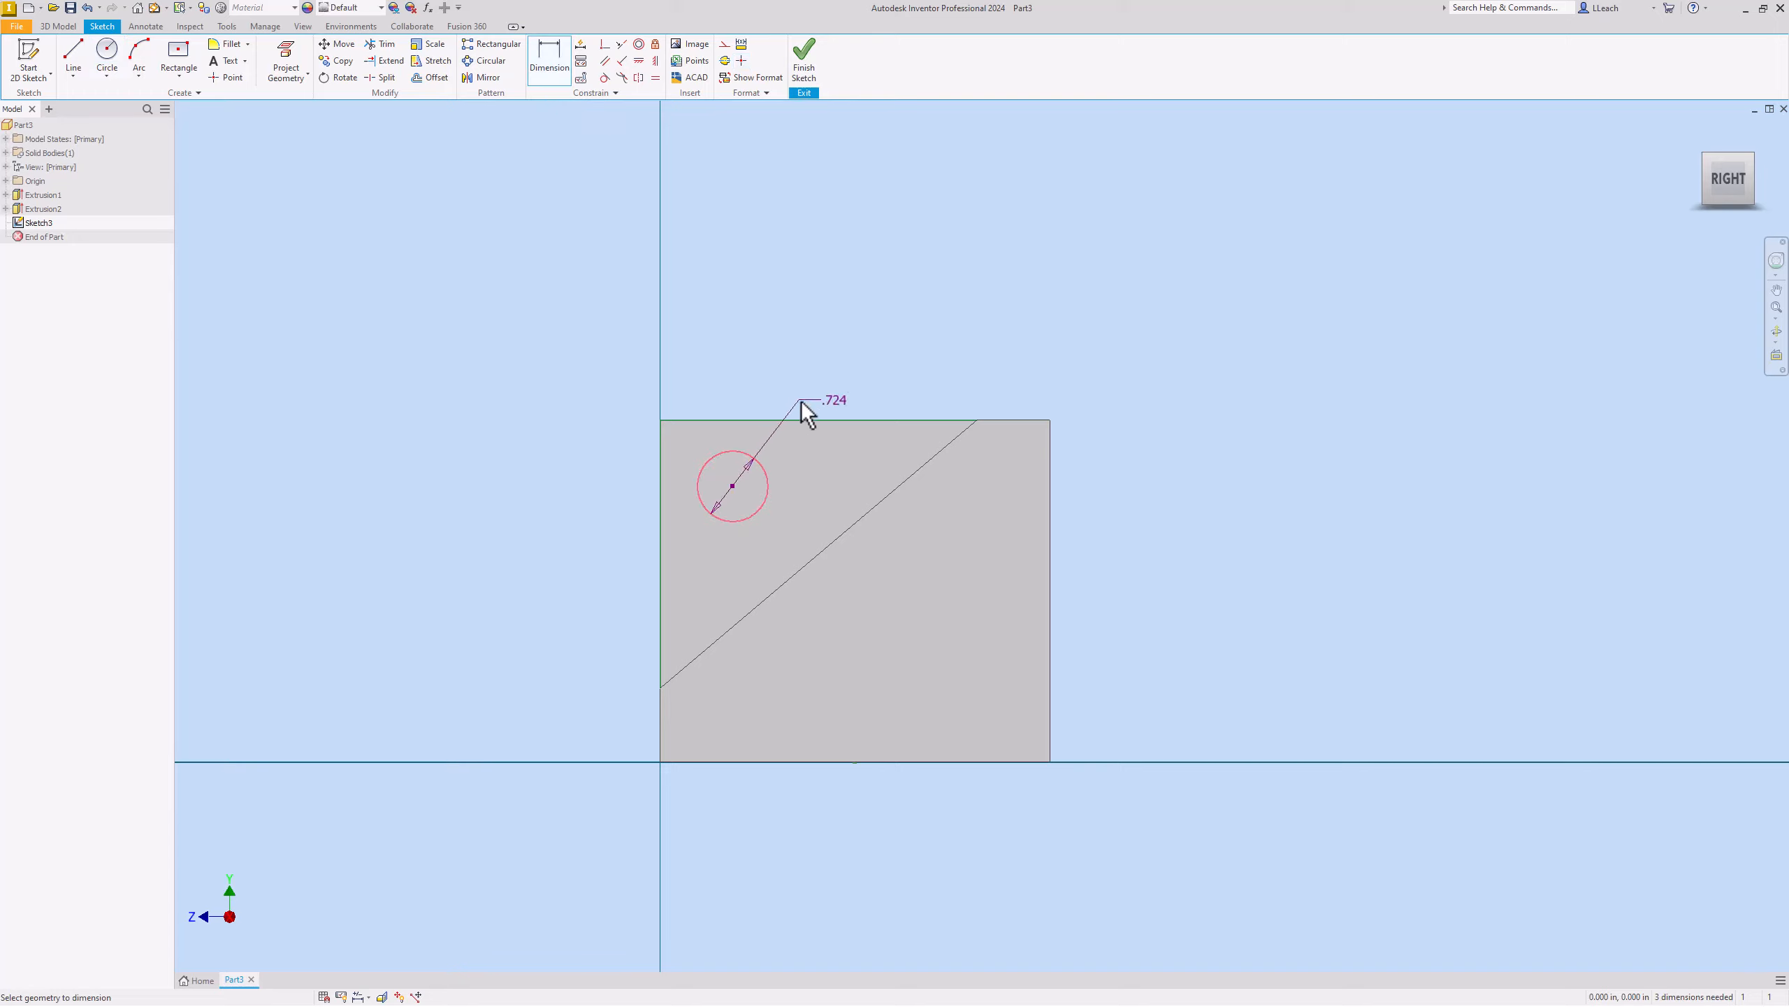
click(809, 395)
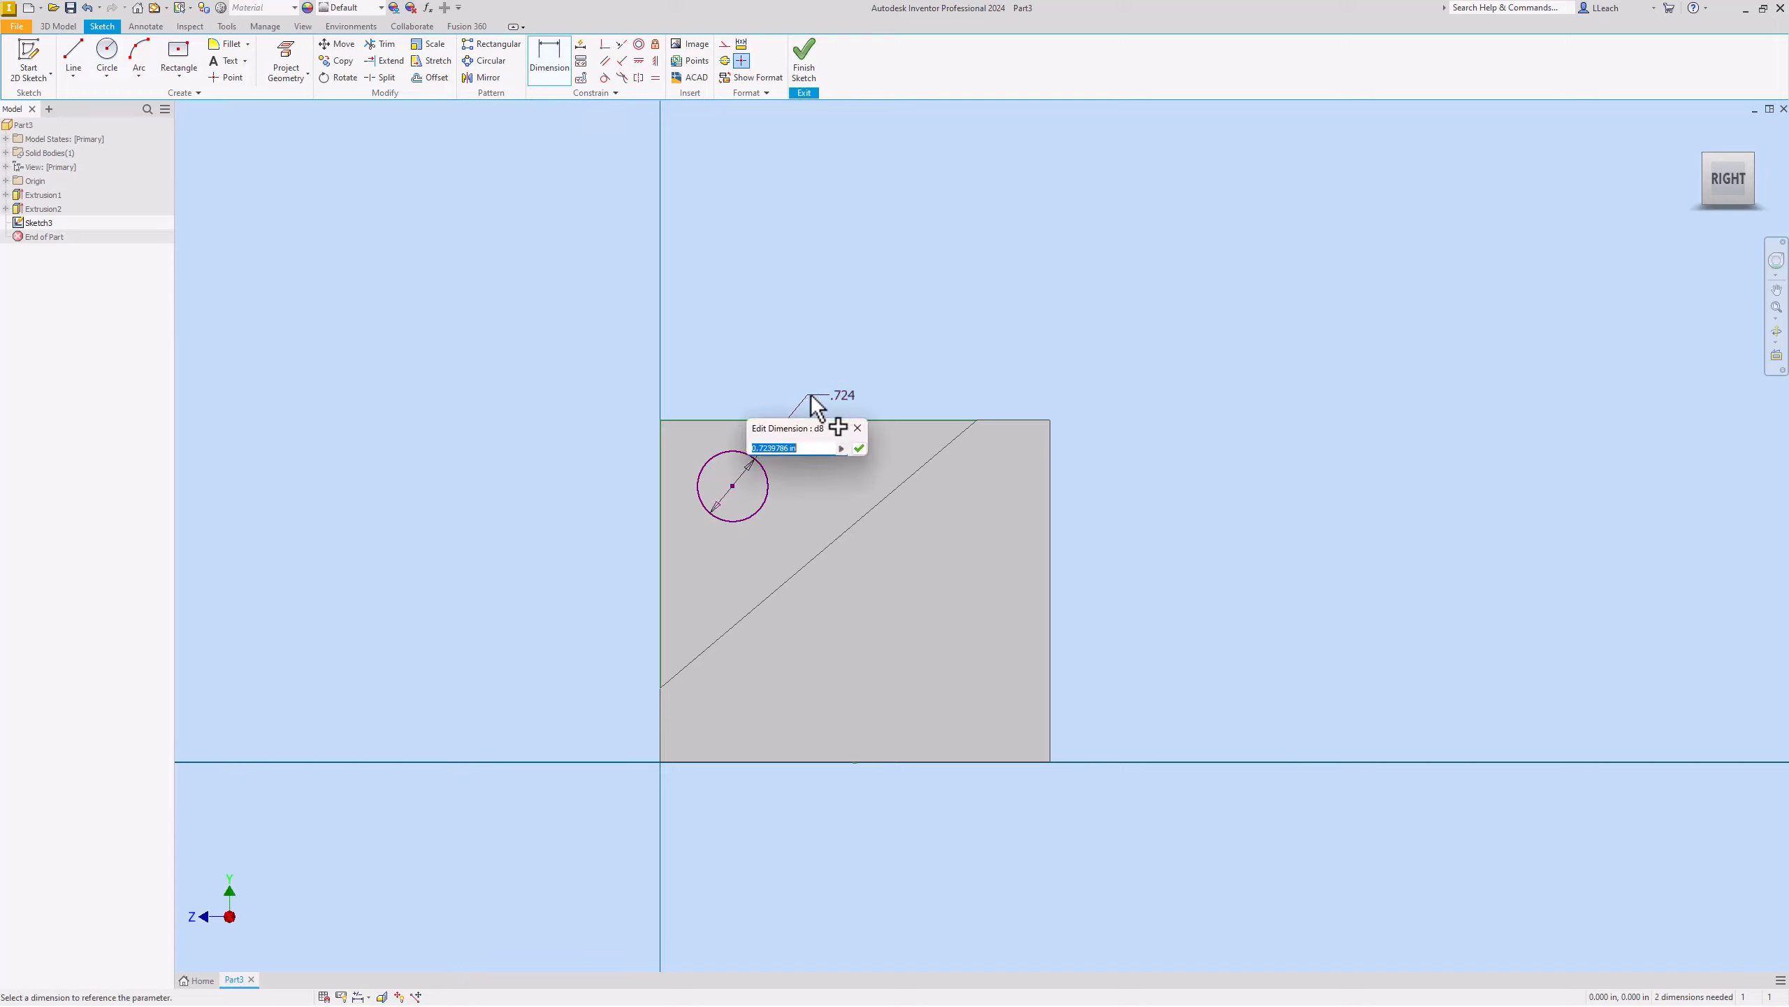
text(.75)
key(Return)
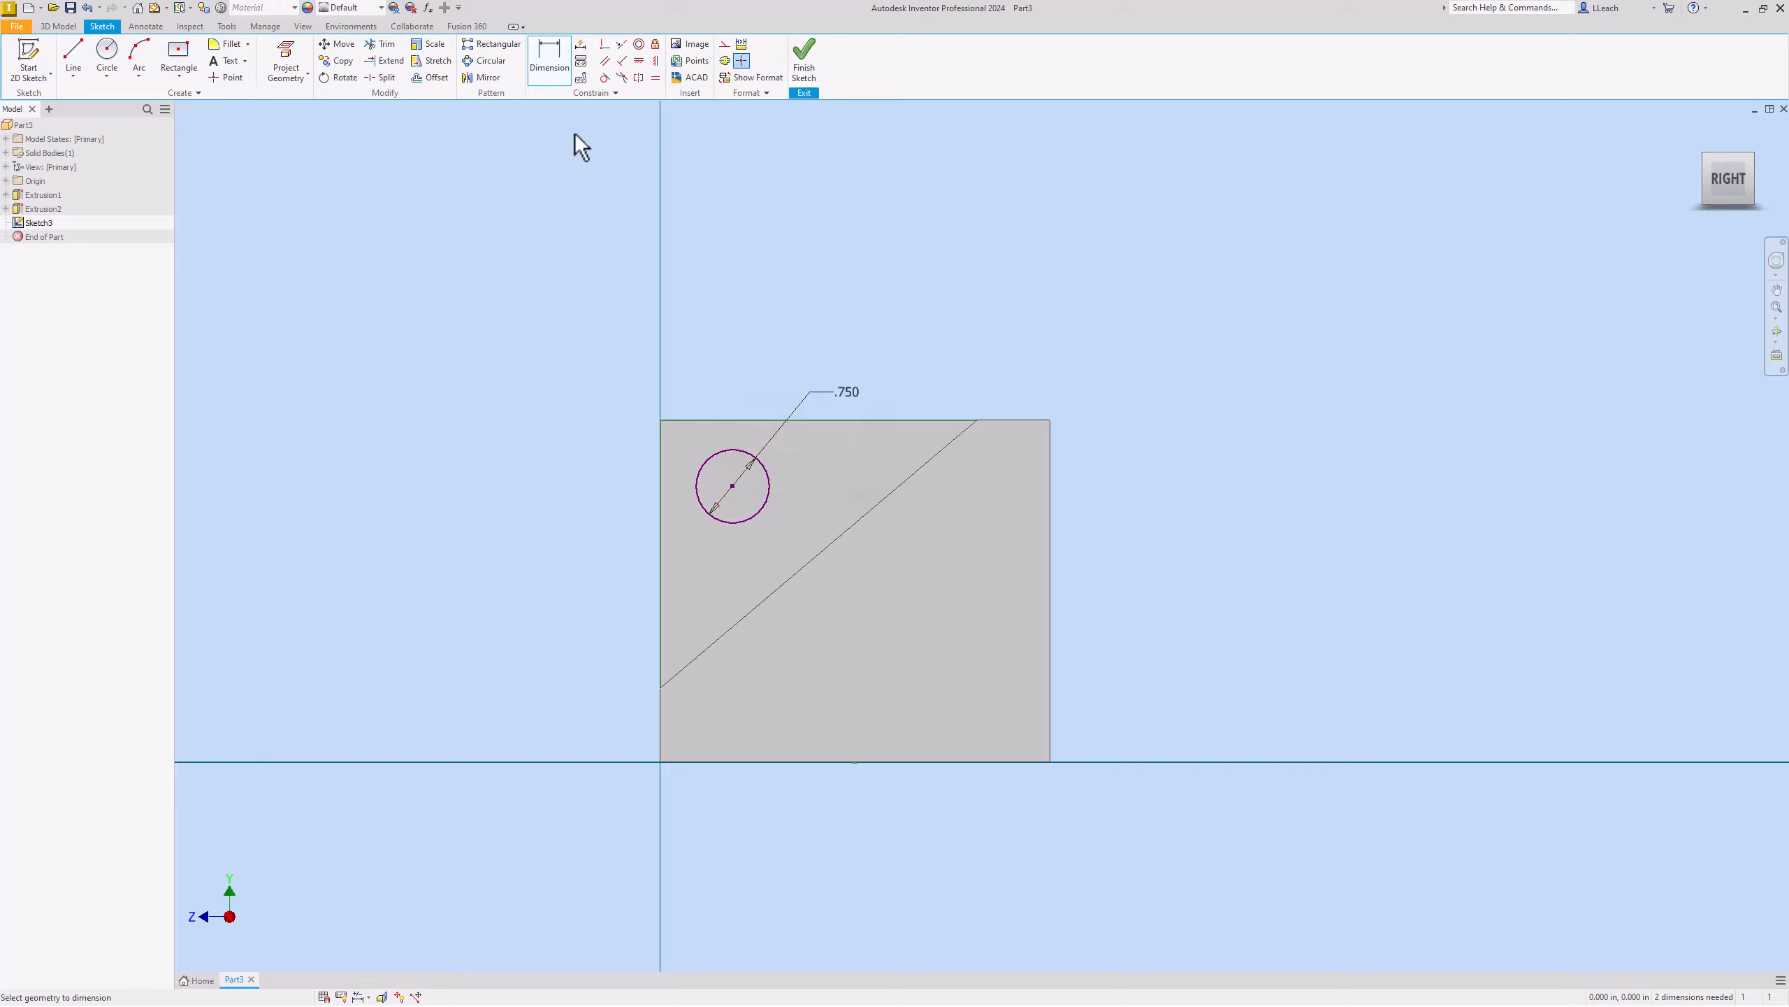
Locate the circle's center 0.75 in below the wall's top edge and 0.75 in from its left edge.
click(733, 487)
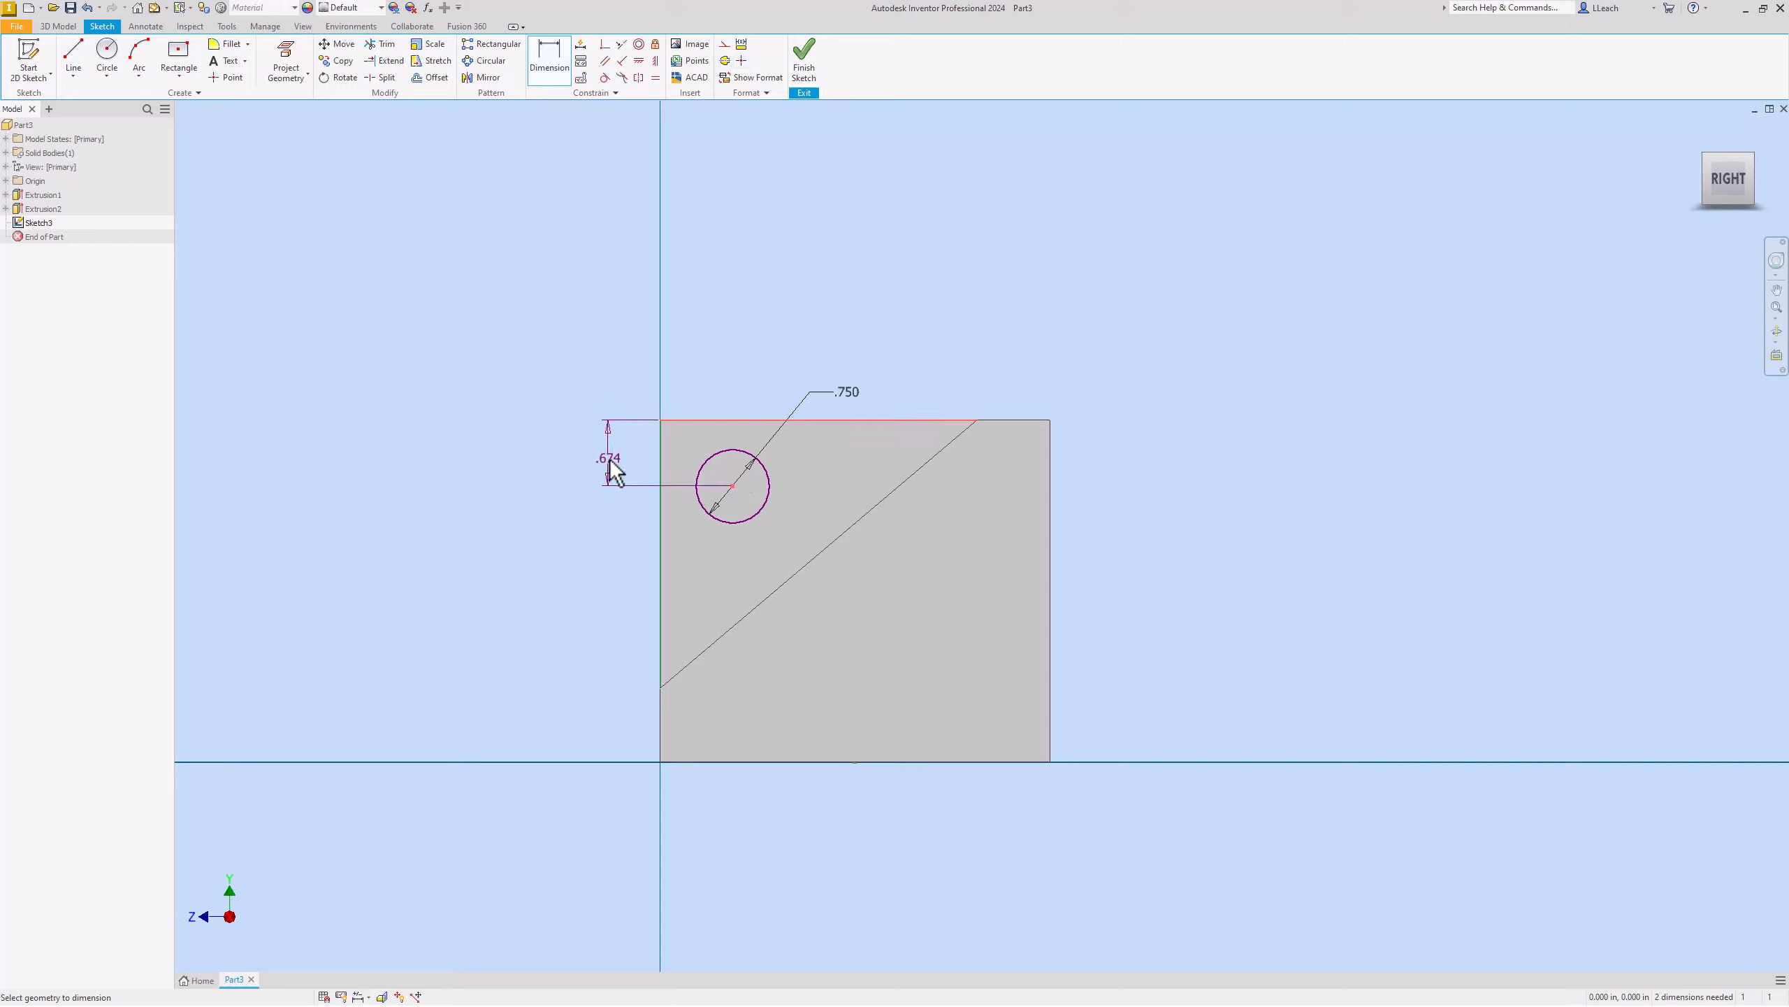
click(605, 467)
text(.)
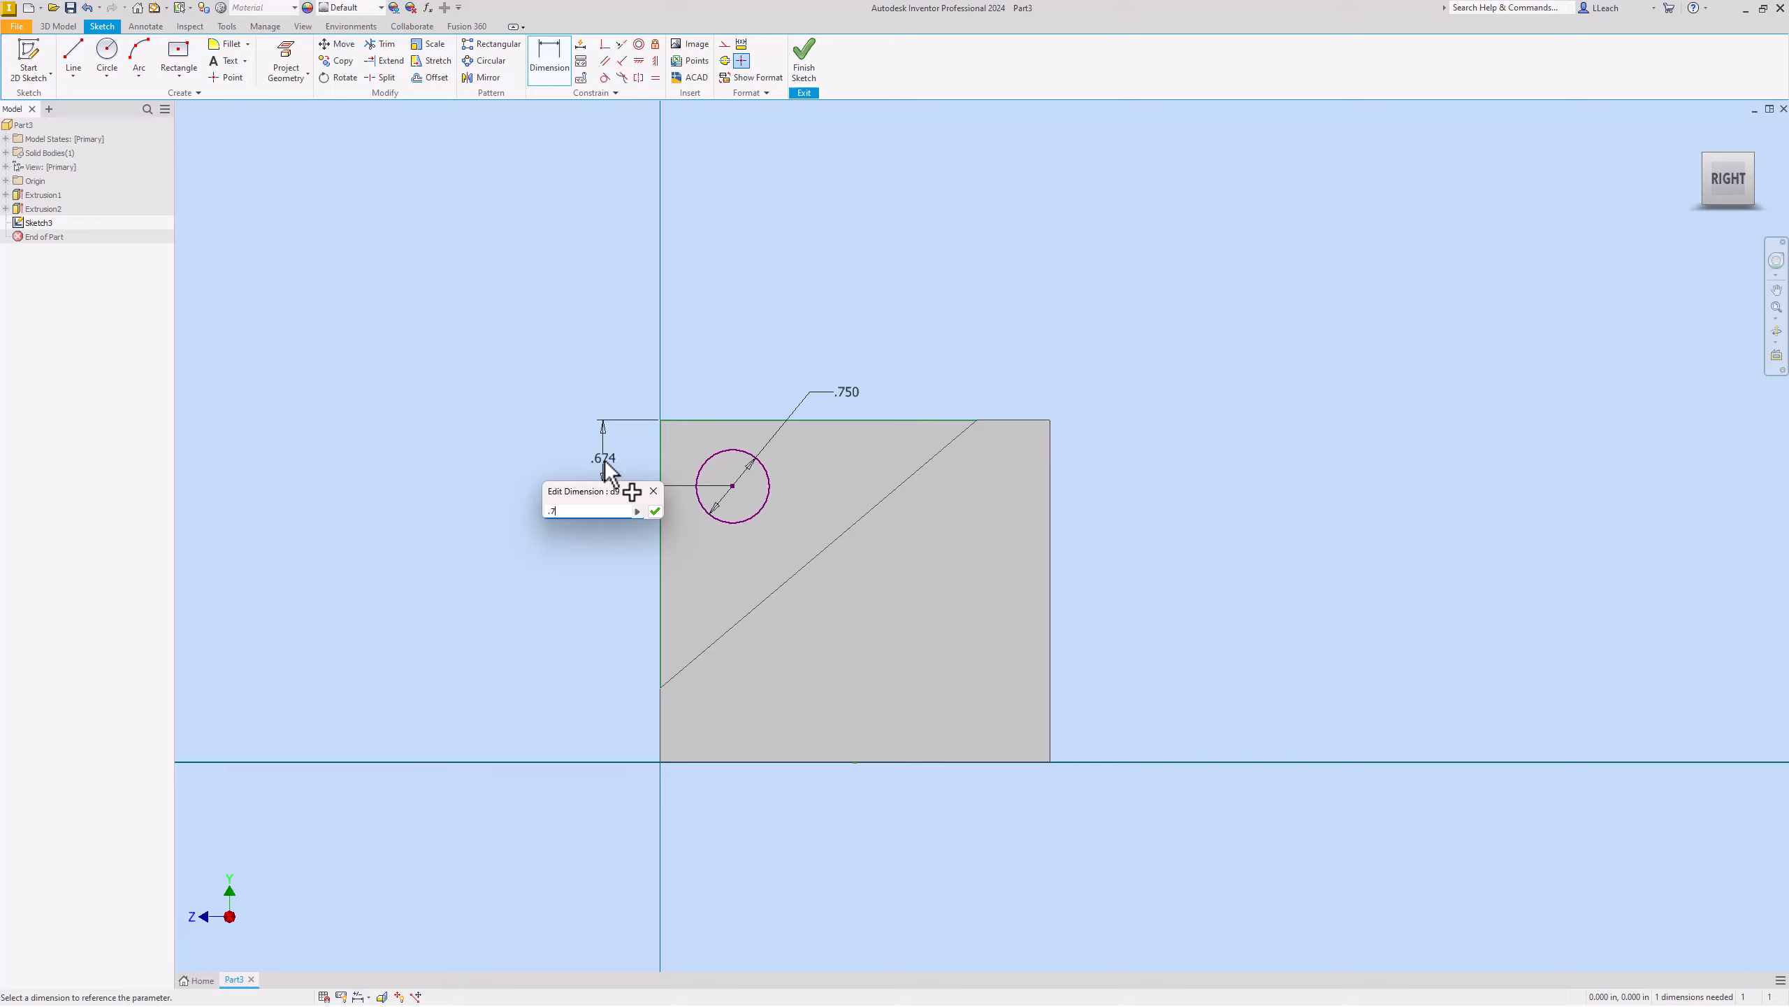
text(75)
key(Return)
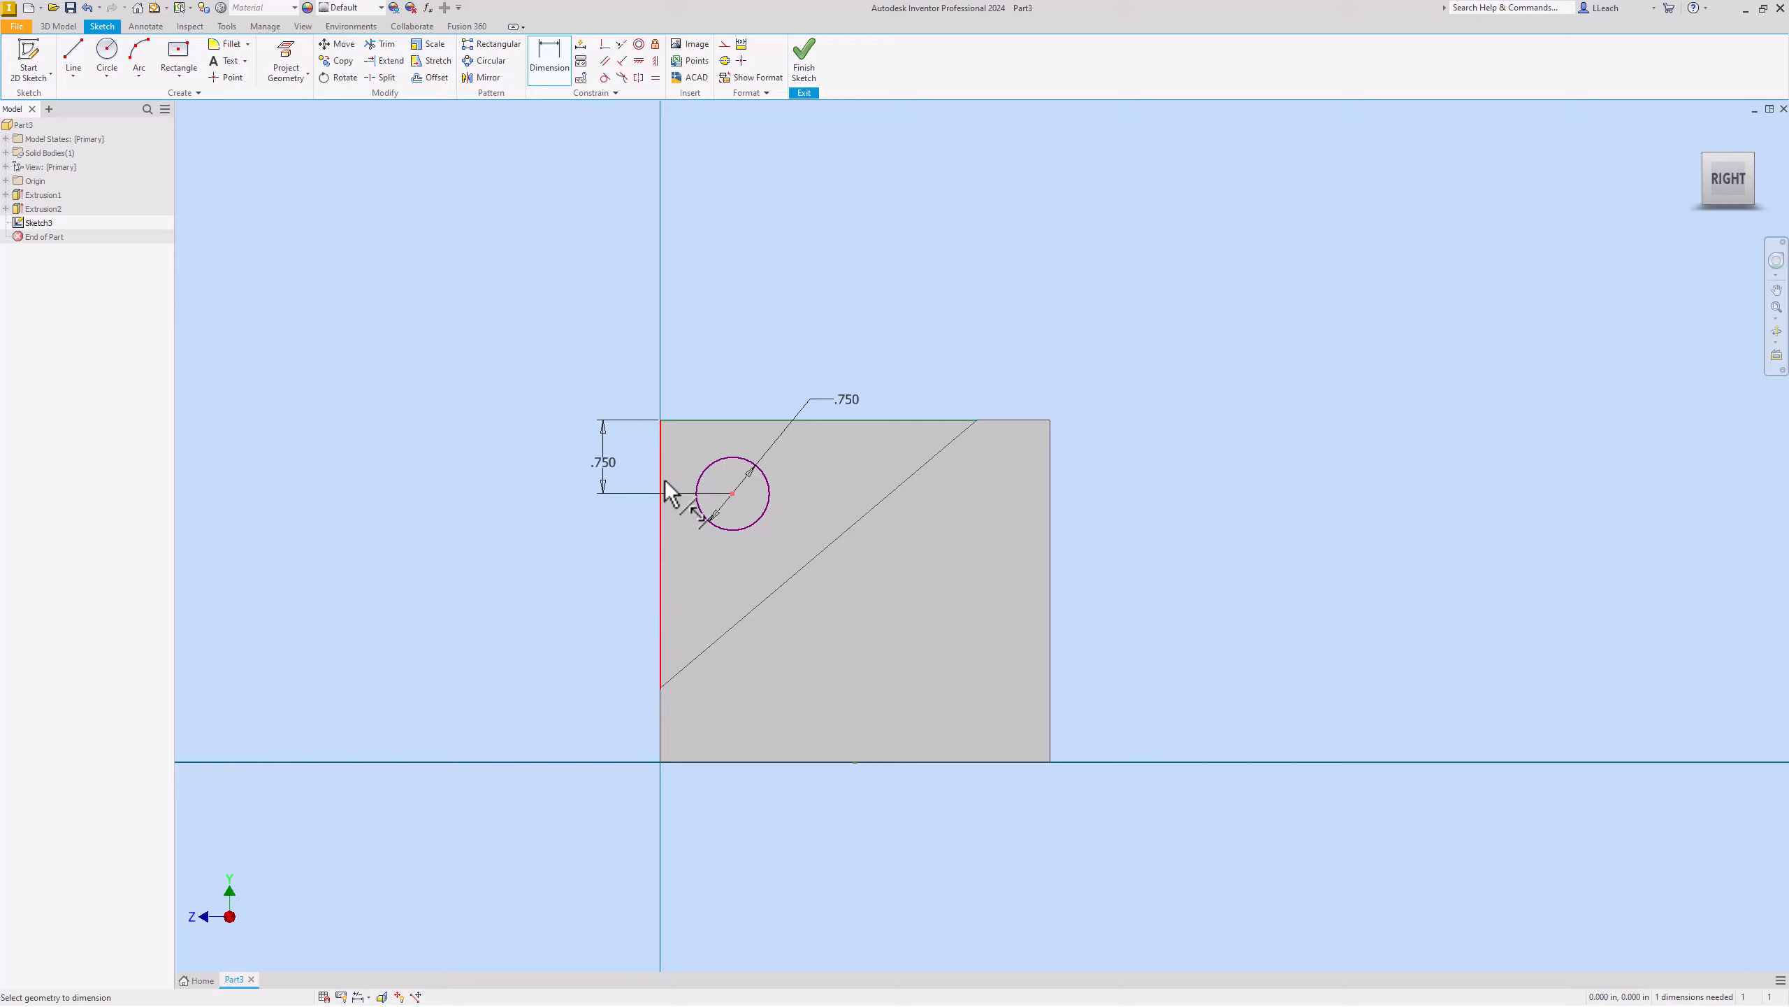
click(669, 487)
click(733, 493)
click(696, 379)
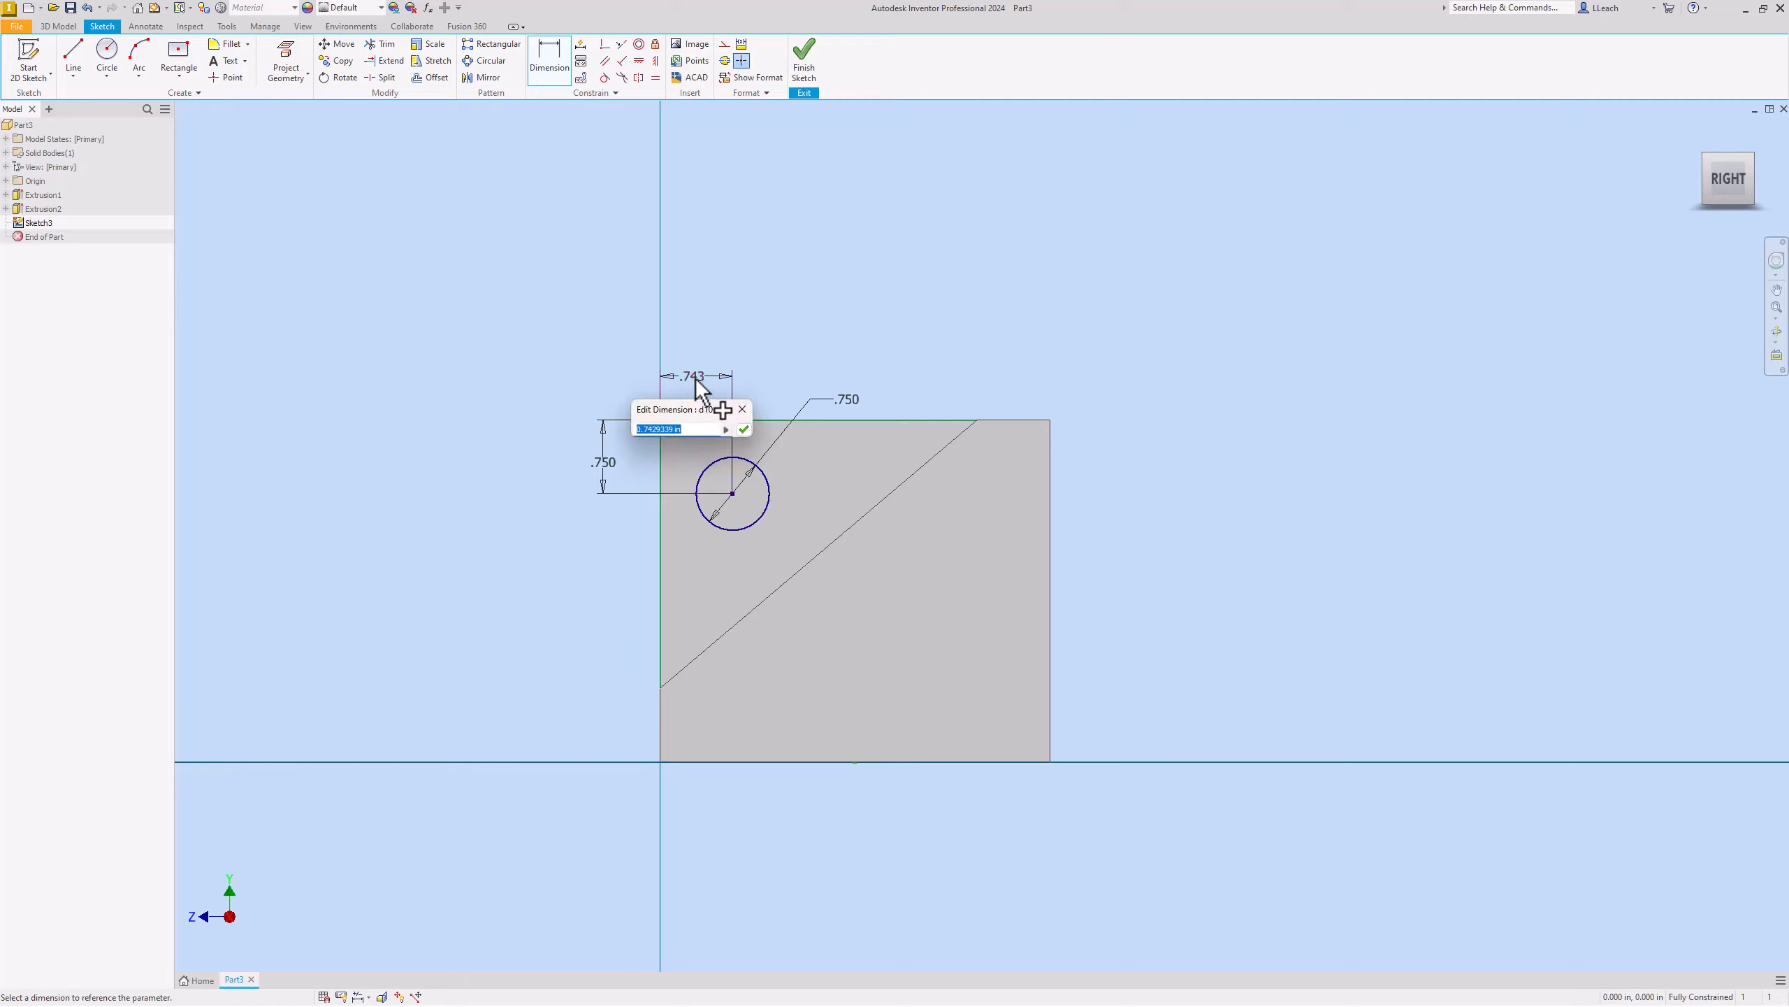
text(.75)
key(Return)
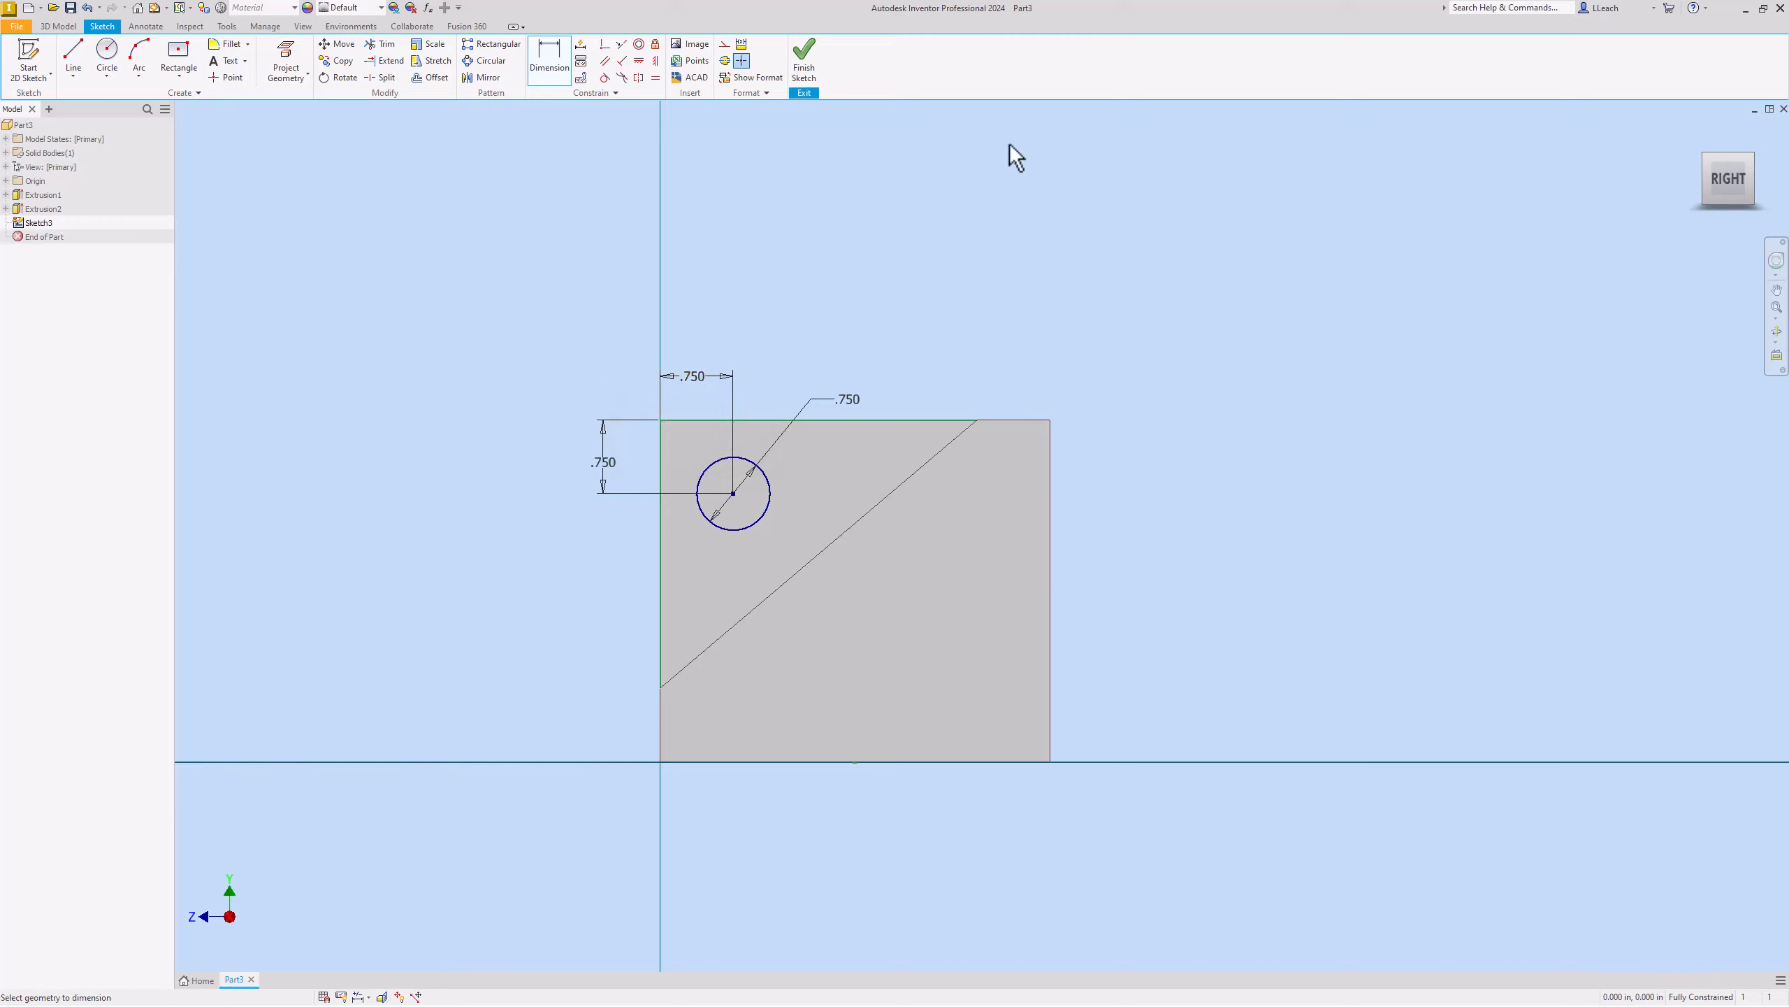
Finish the sketch and extrude the circle as a cut through the wall, keeping the 5 in - 1.5 in distance.
click(804, 60)
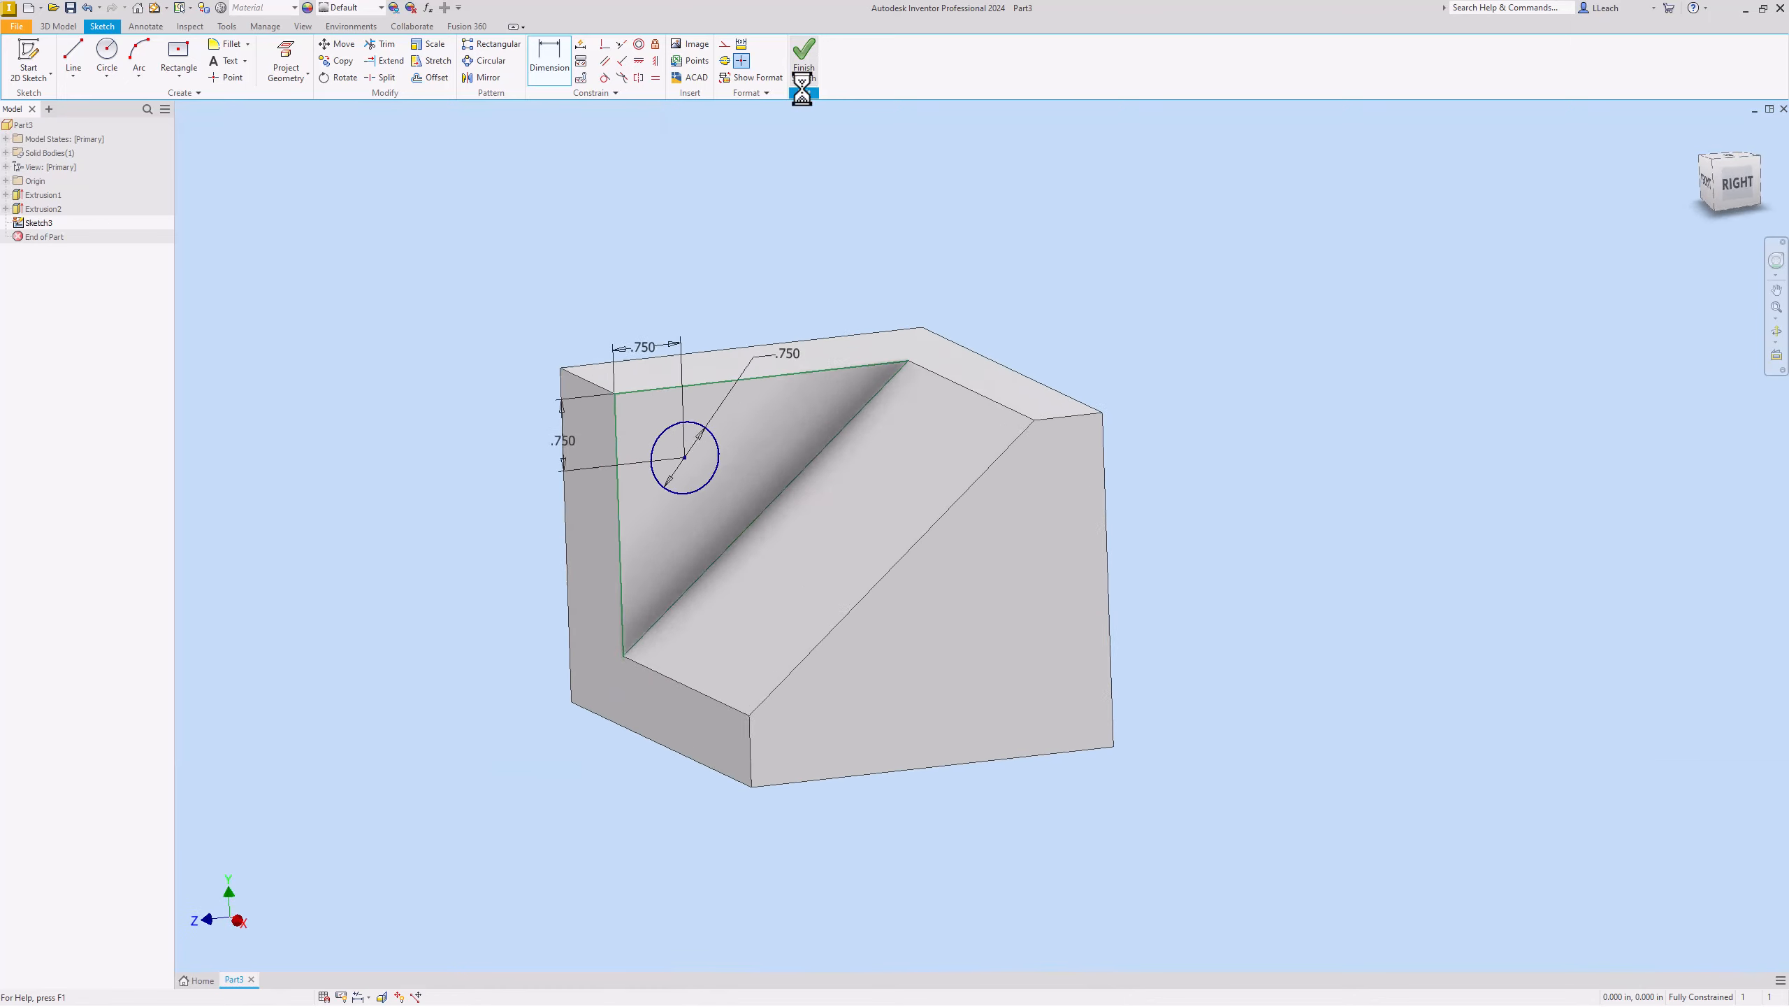
click(122, 67)
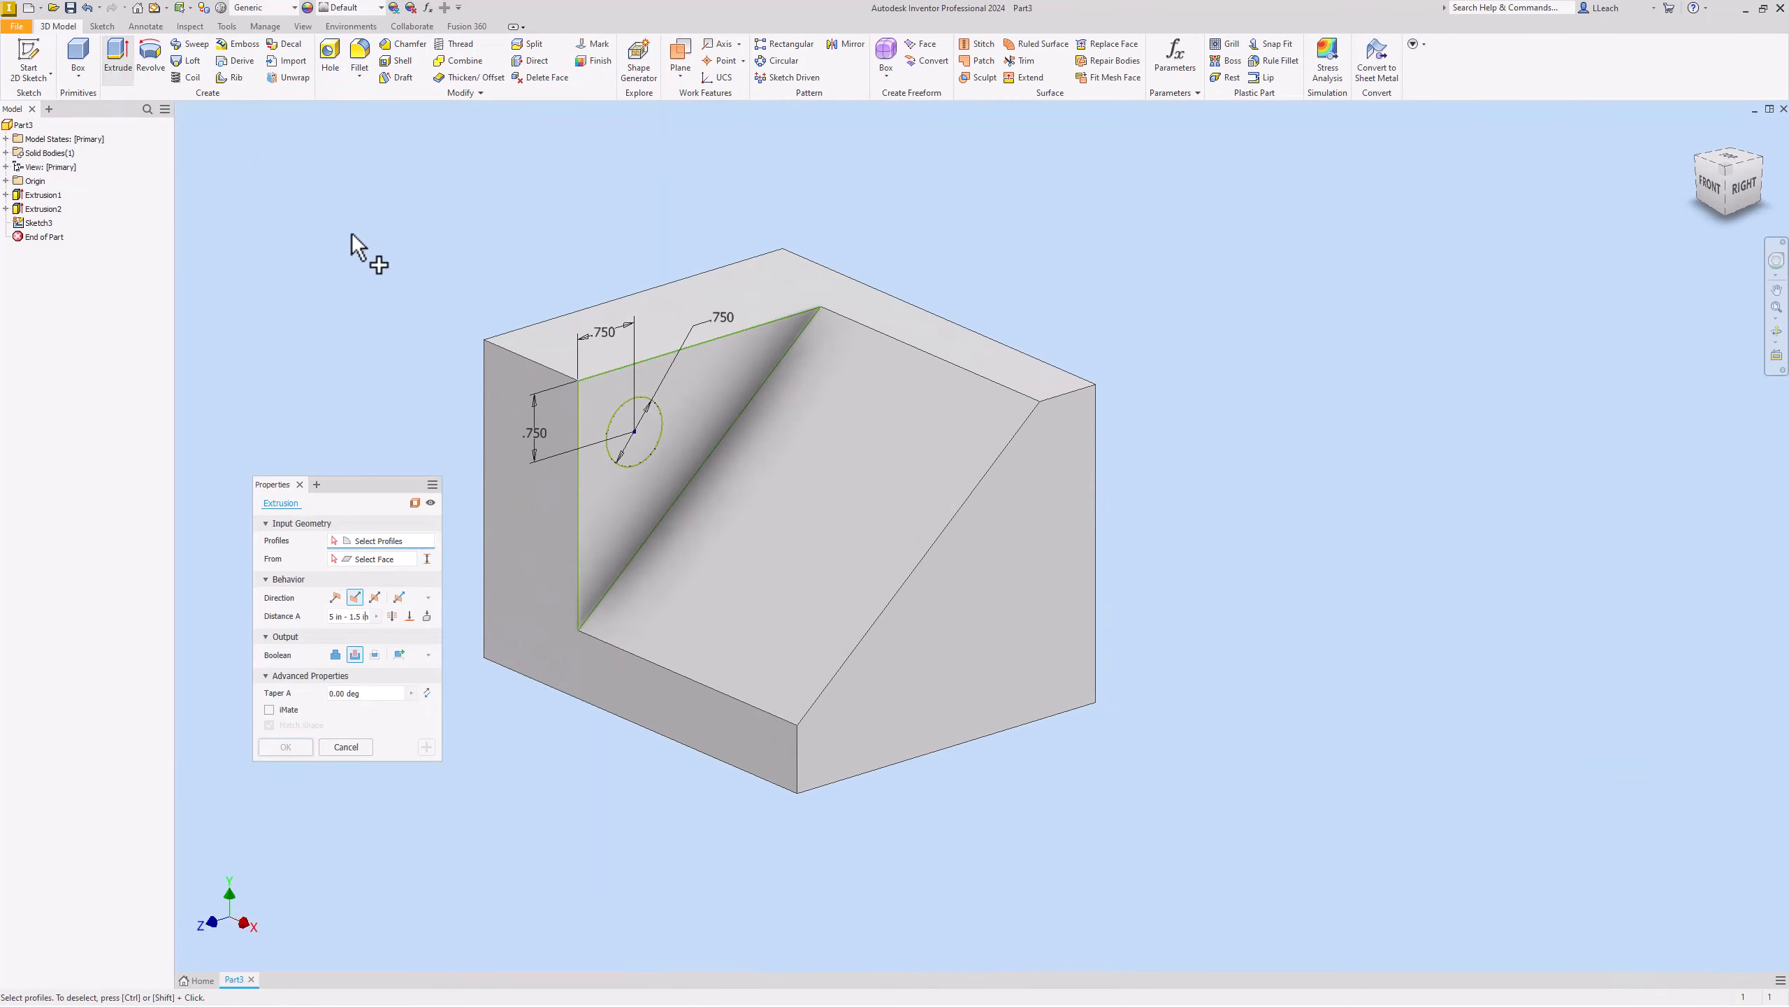
click(644, 431)
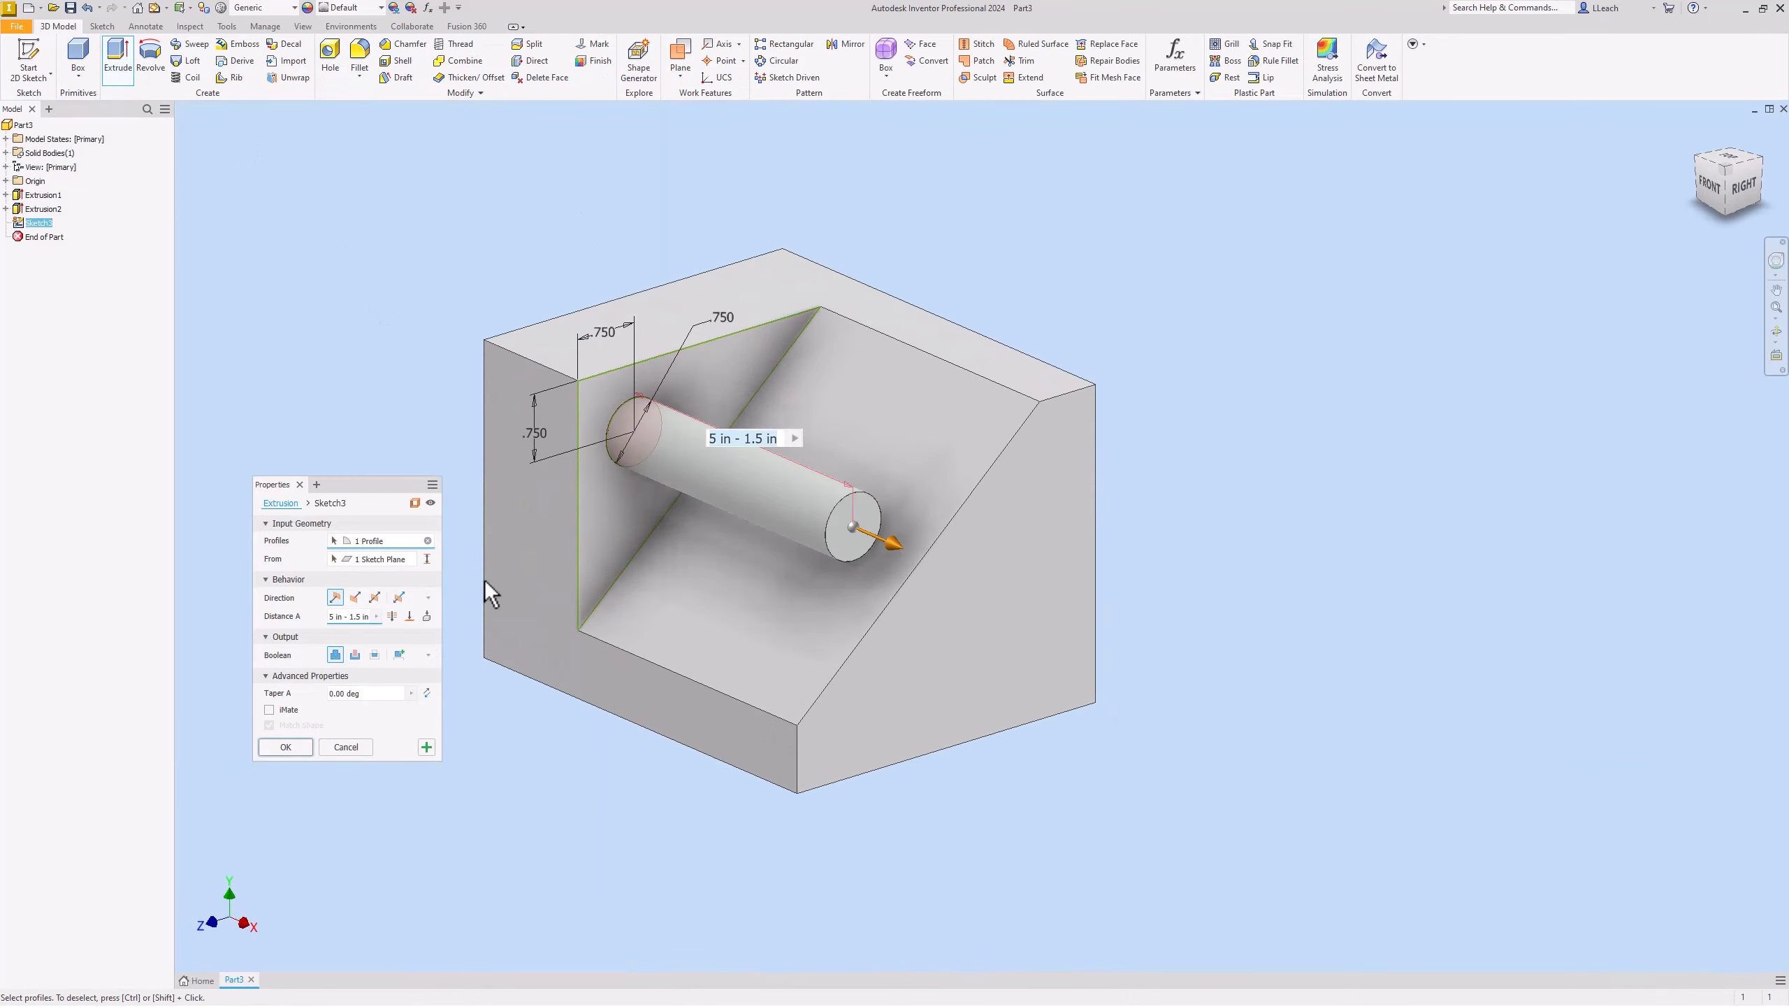
click(356, 655)
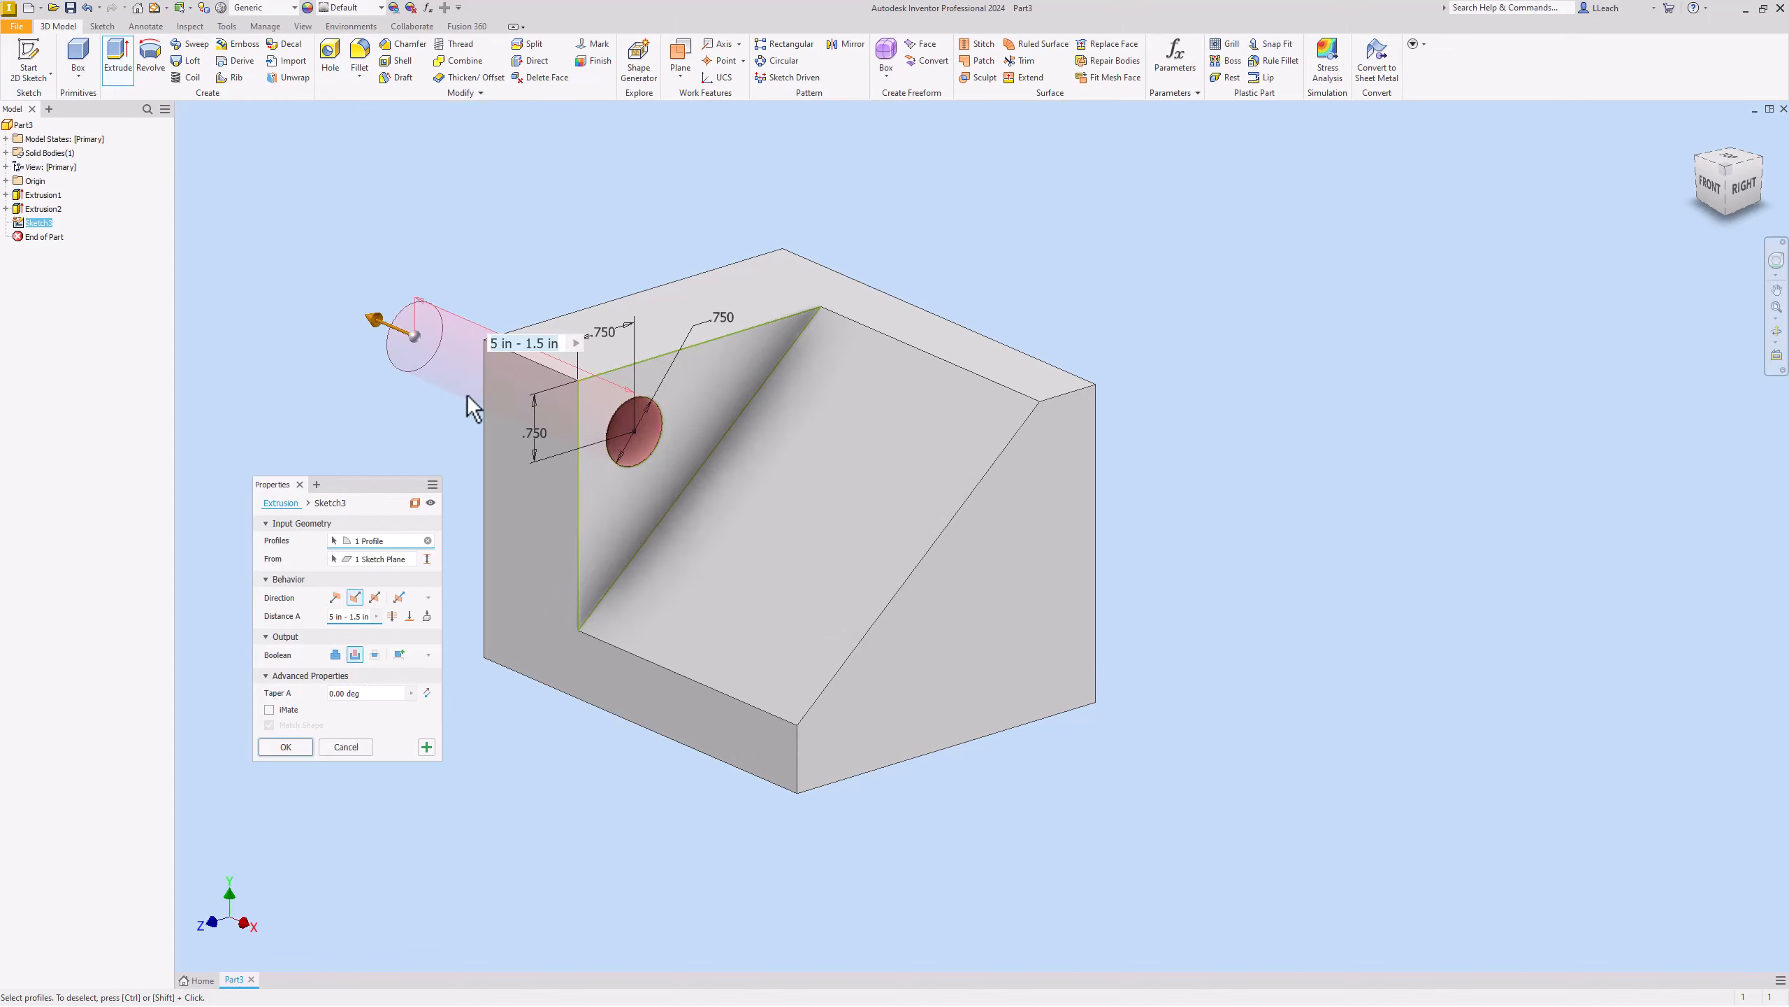
click(285, 746)
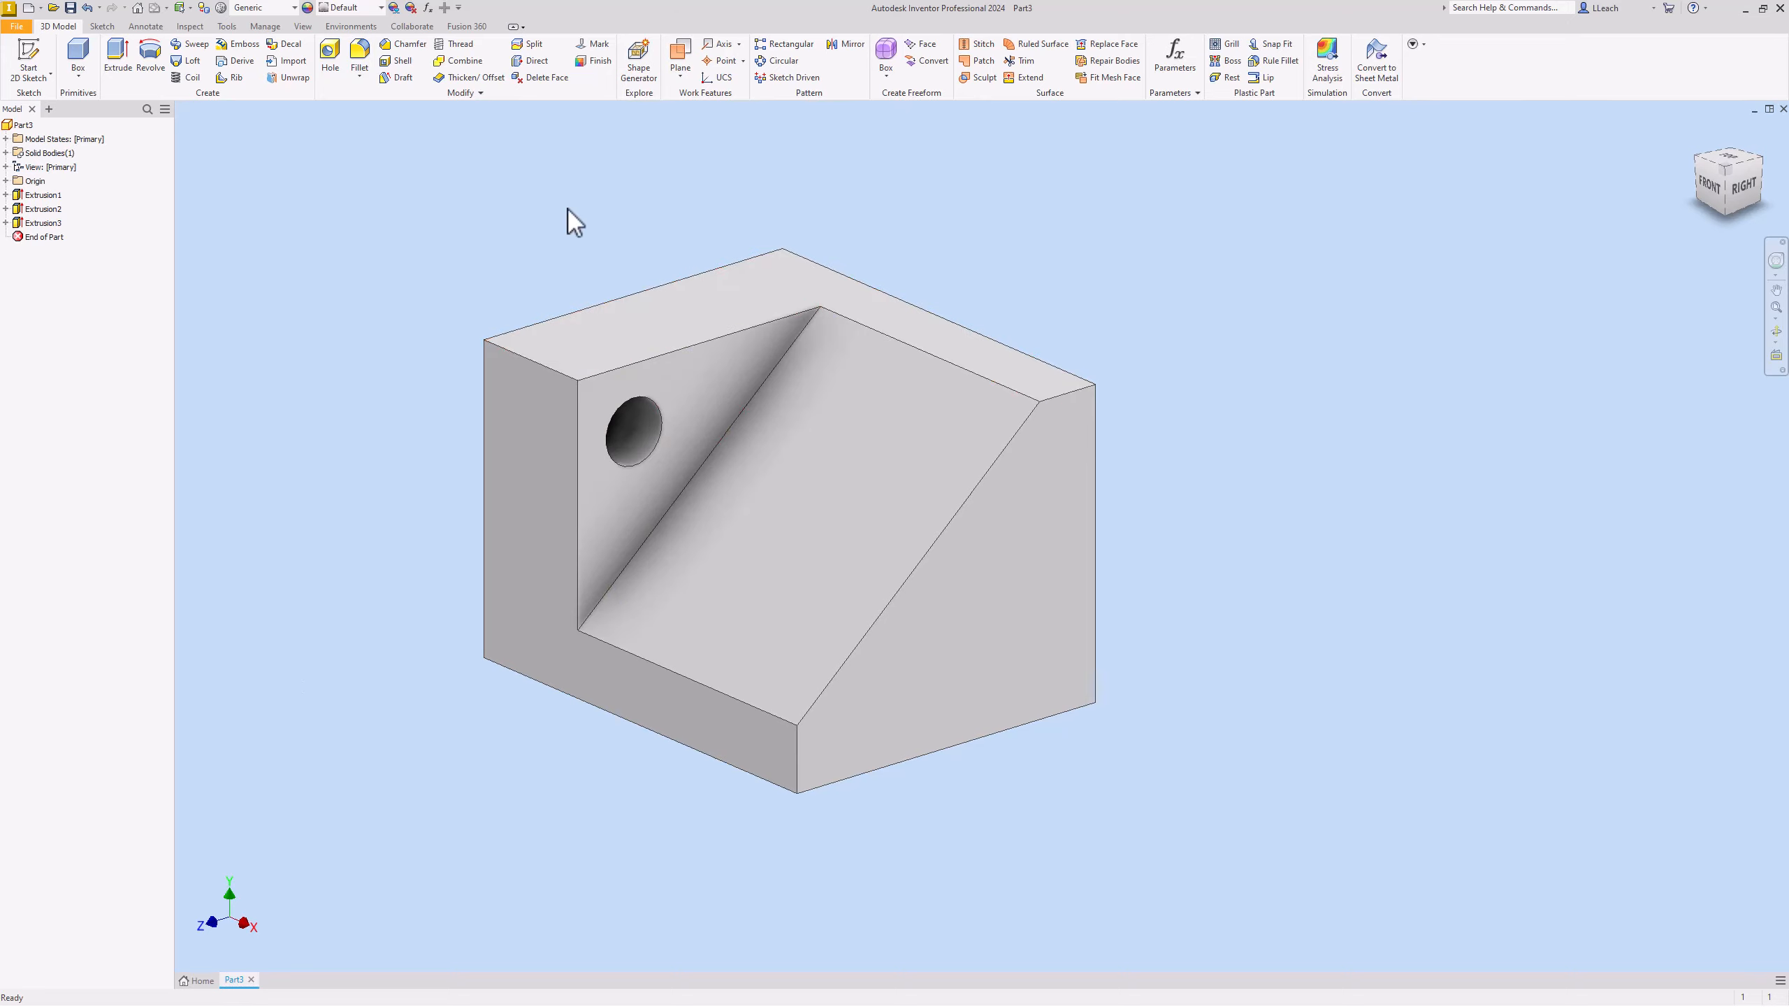
Start a 2D sketch on the block's outer right face beside the sloped cut.
click(49, 73)
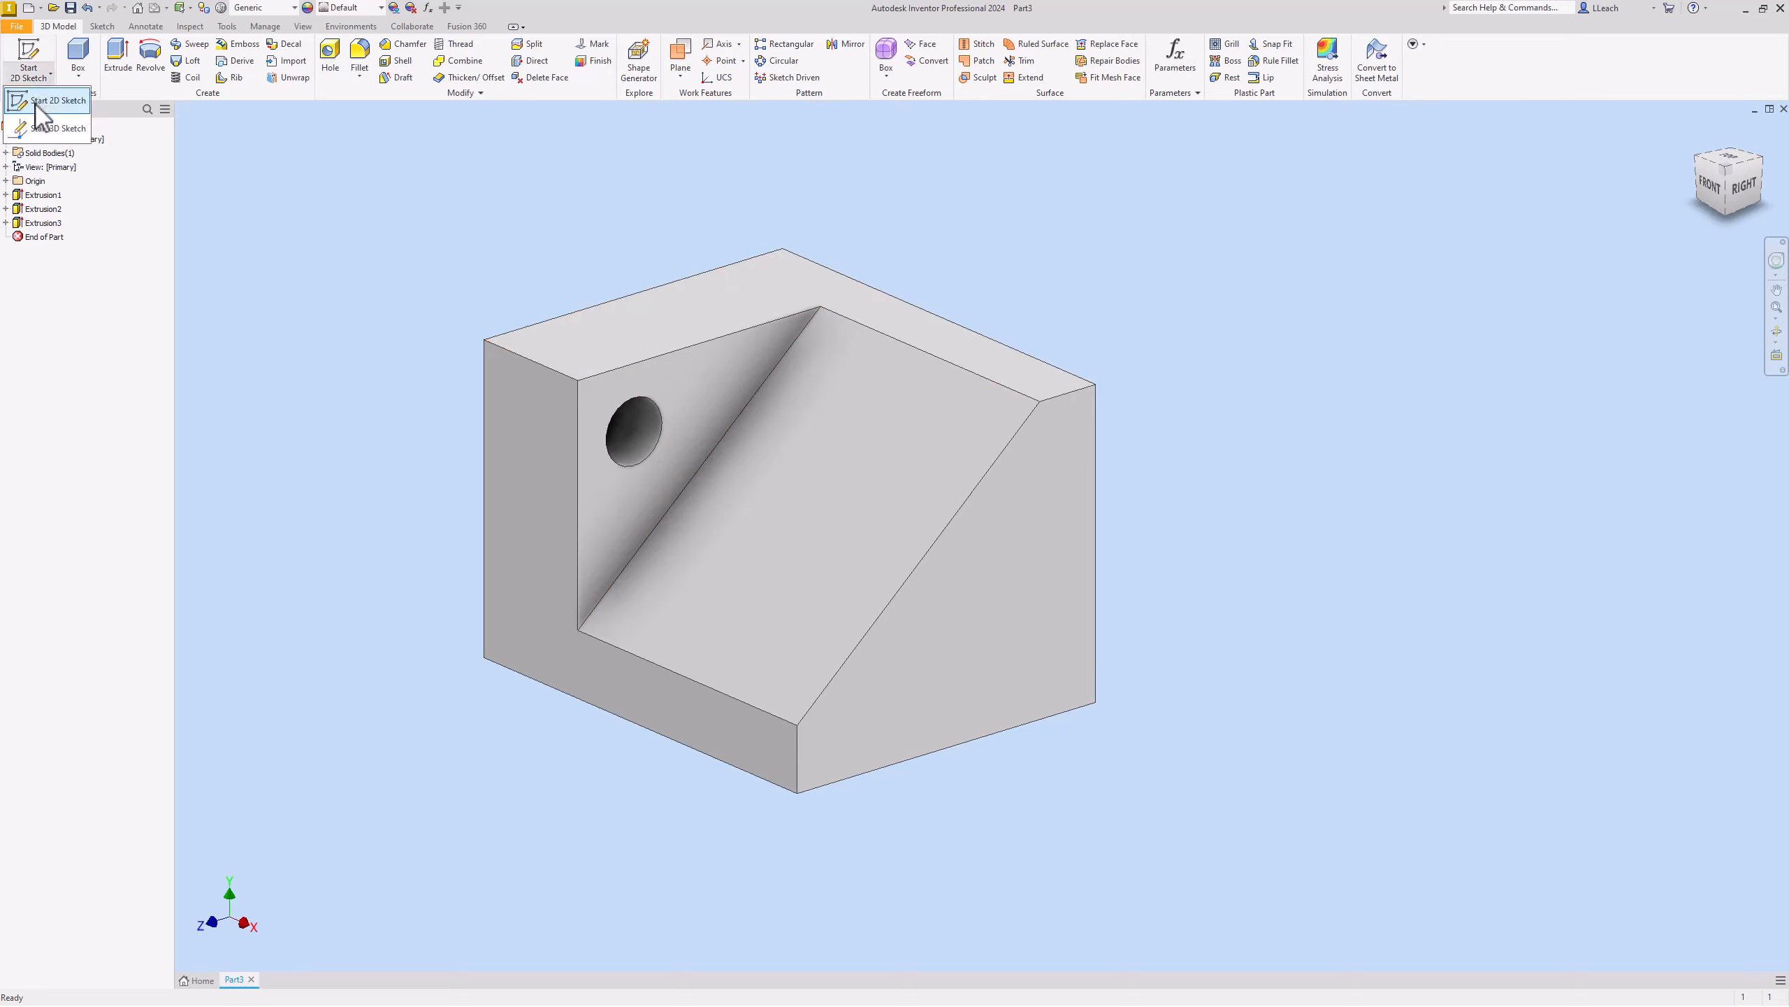
click(37, 102)
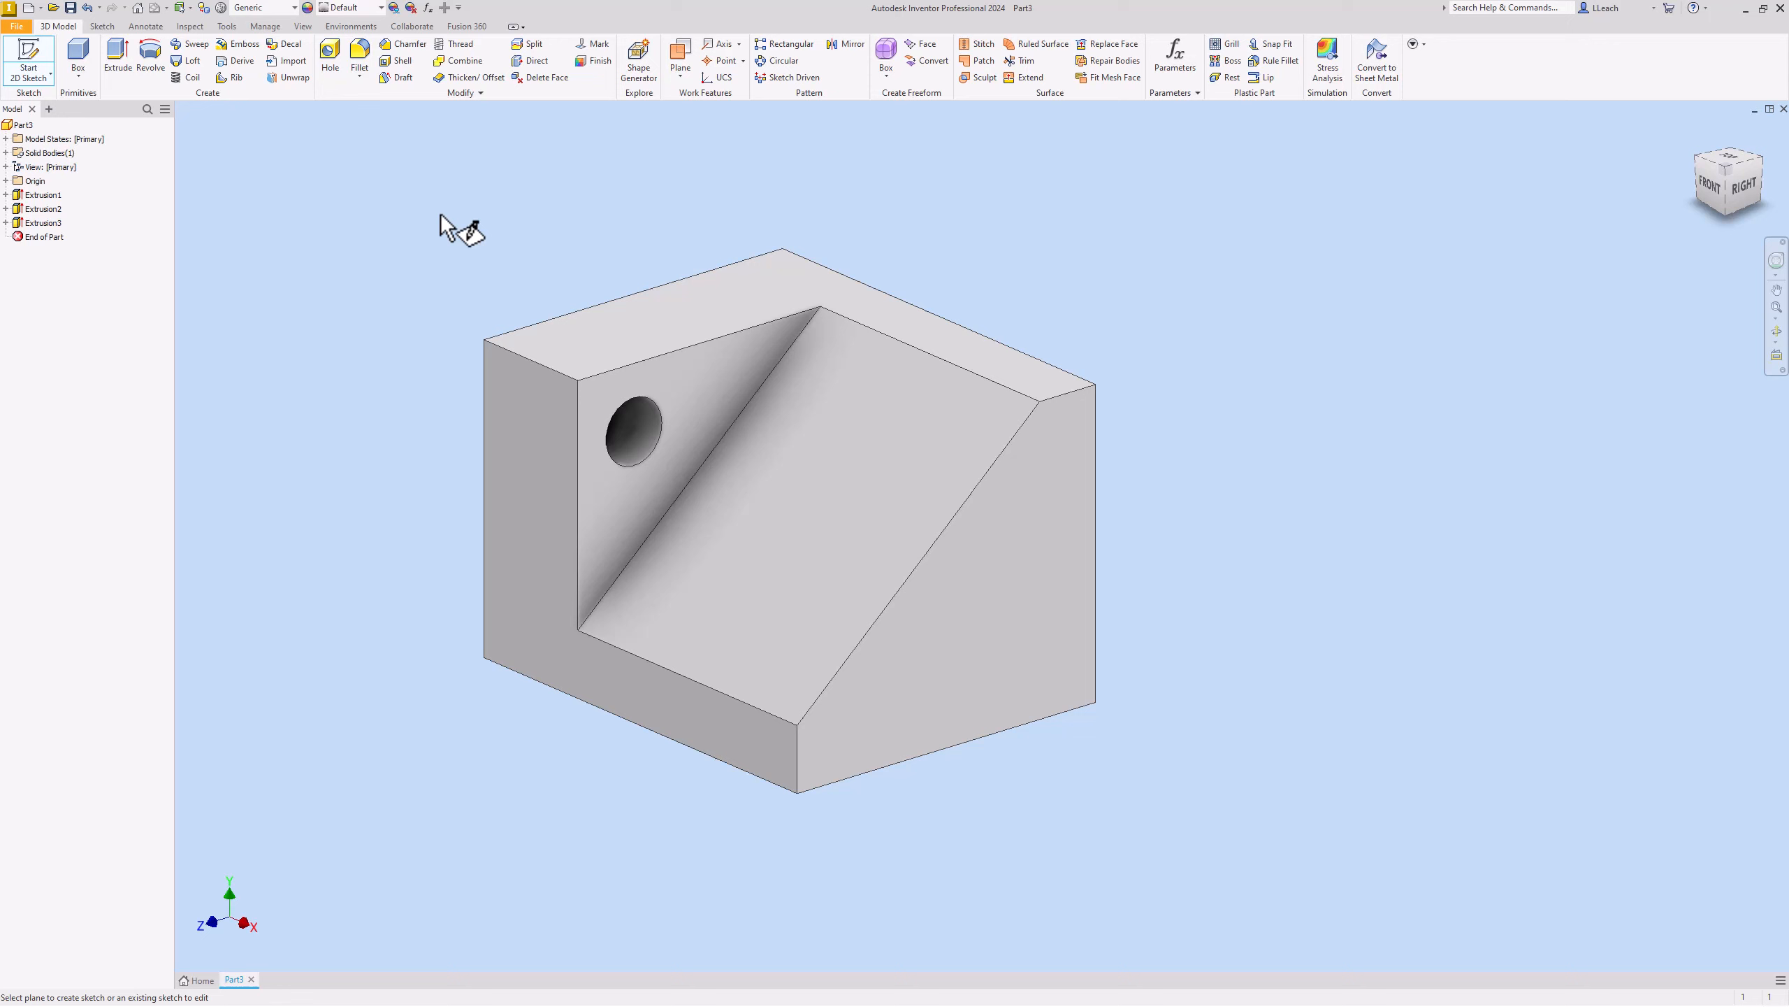
click(971, 625)
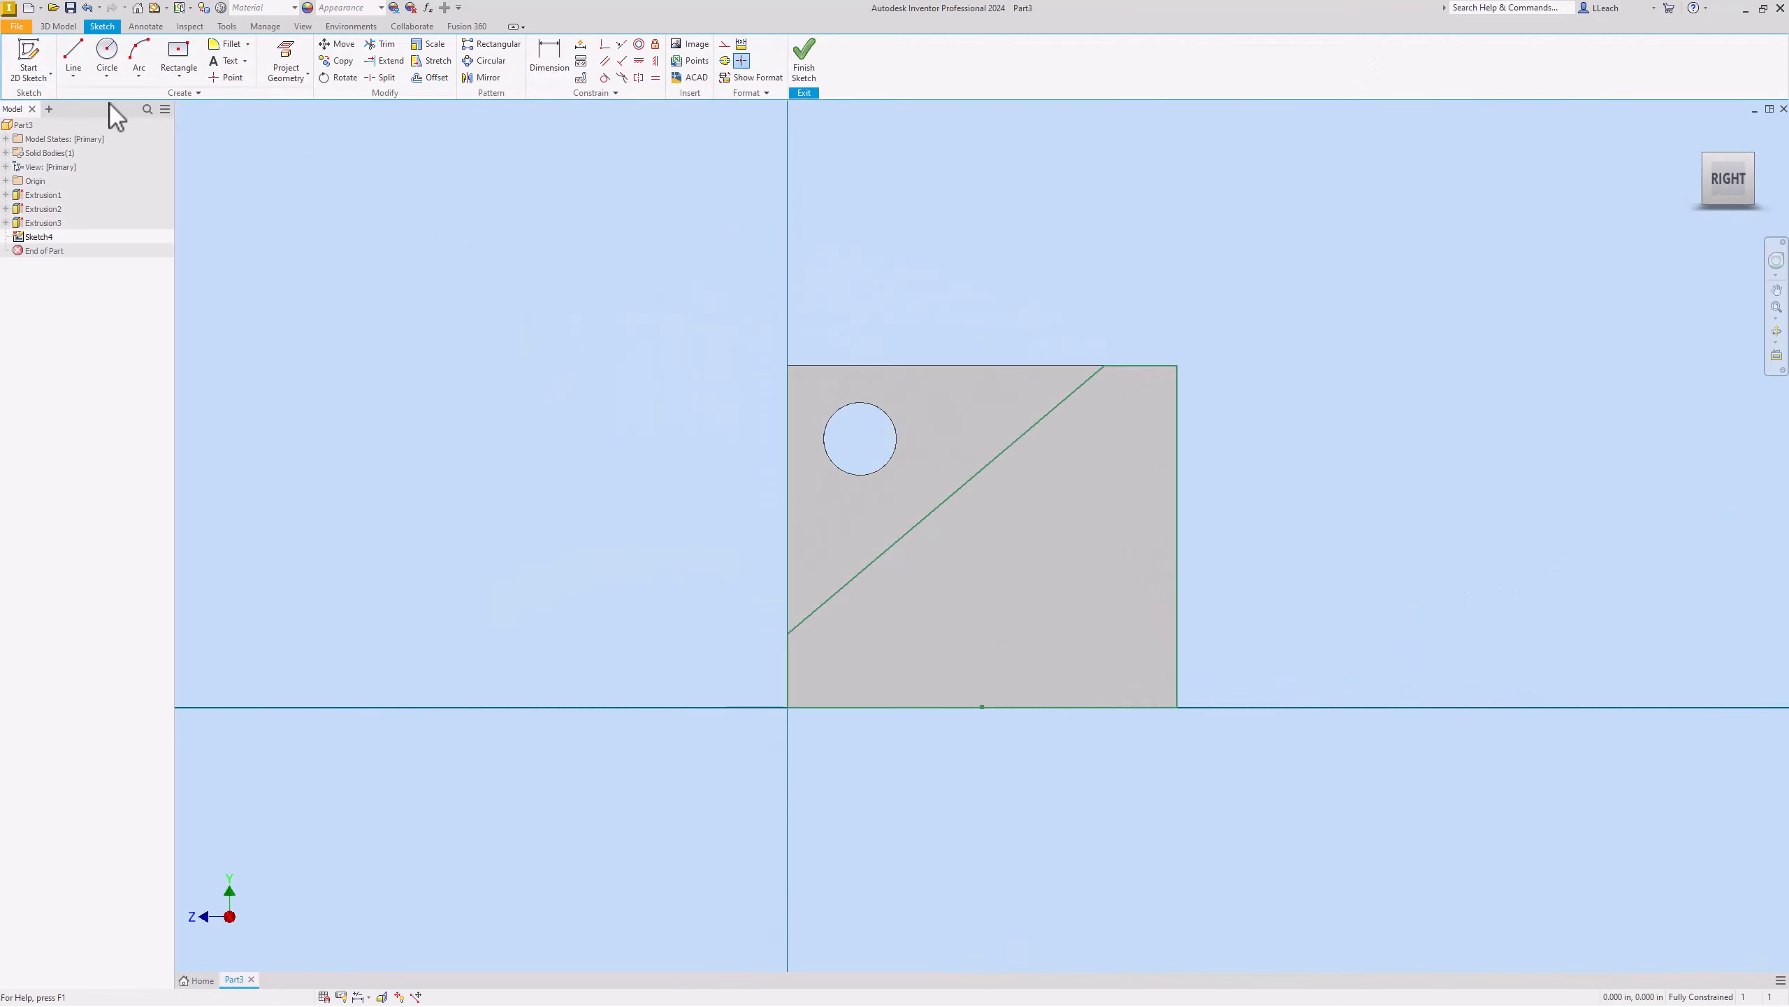
Draw a circle in the lower-right area of the sketched face and dimension its diameter at 1 in.
click(107, 72)
click(134, 104)
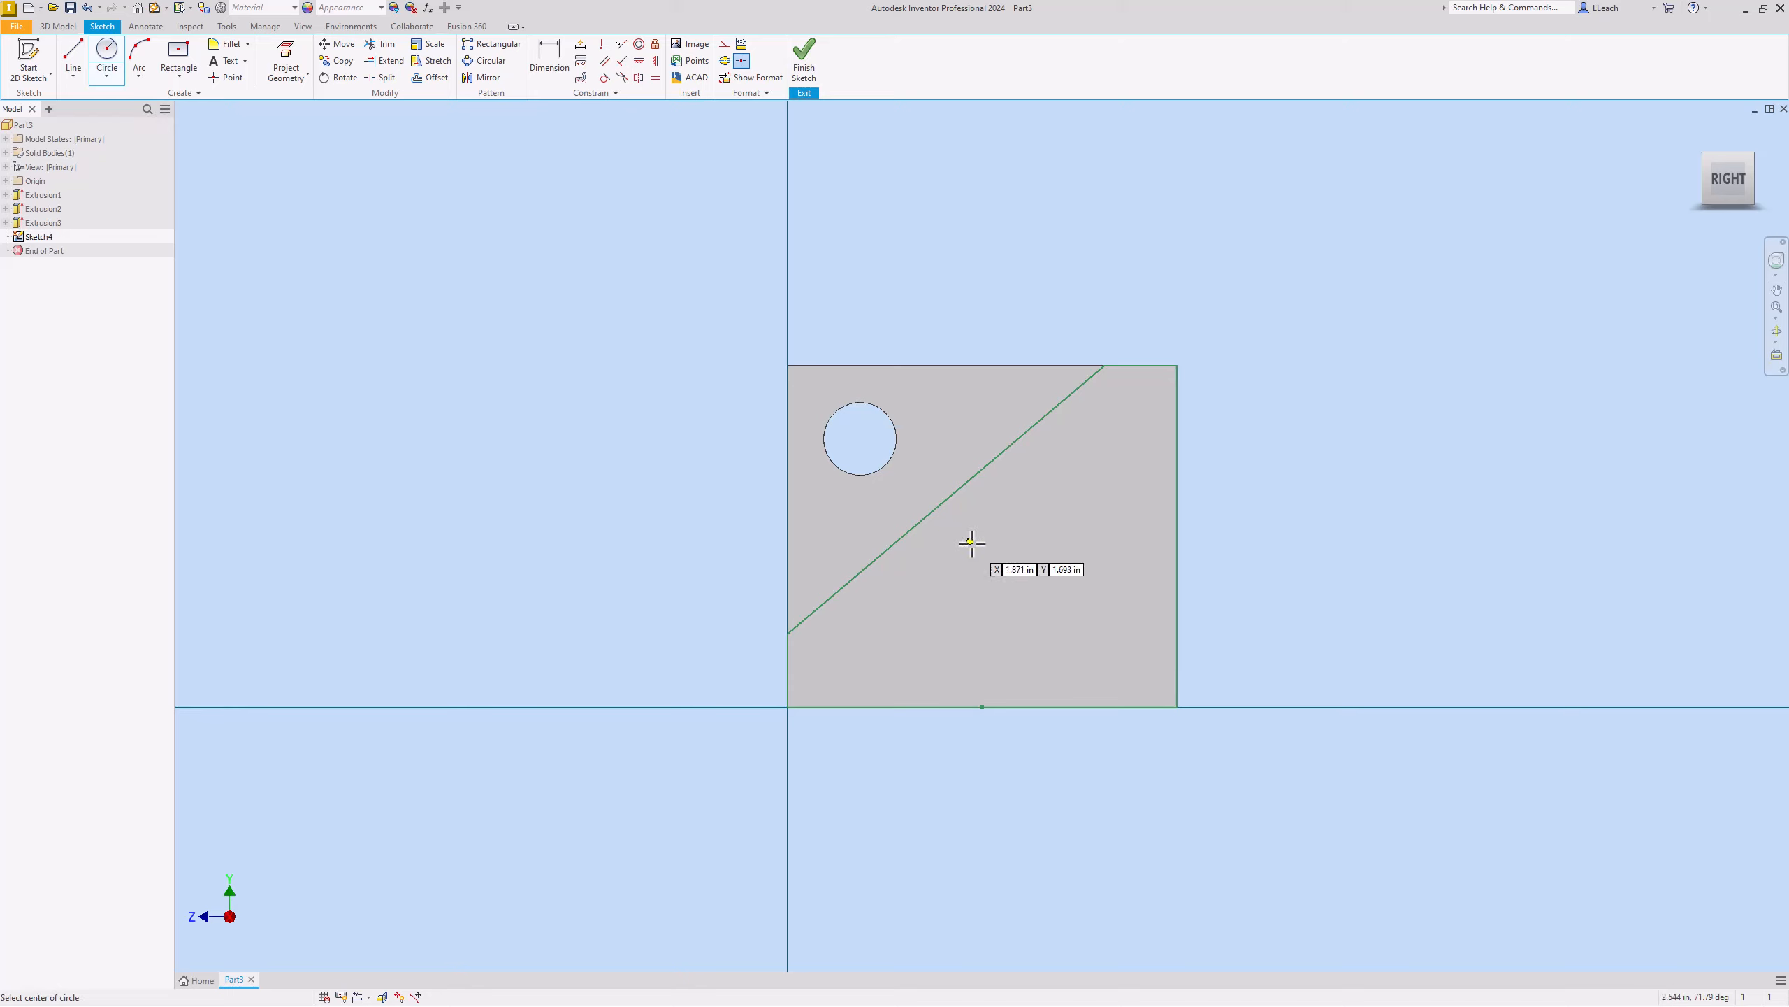
click(1068, 592)
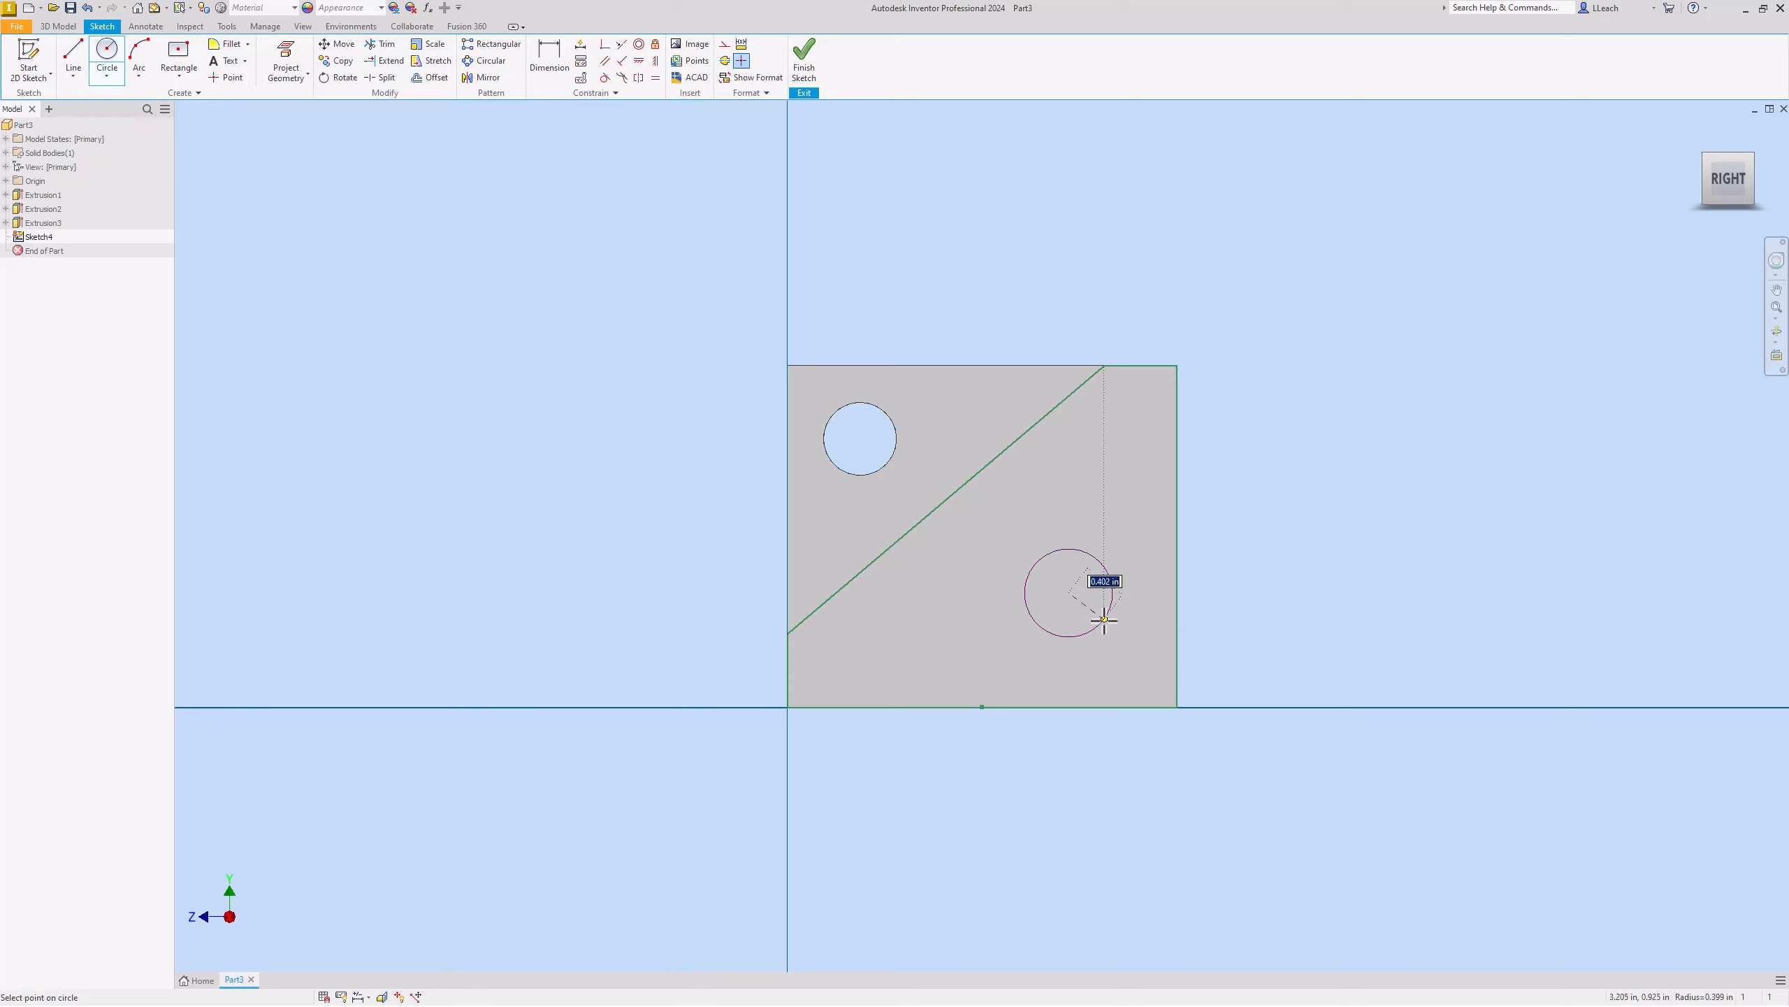
click(1110, 615)
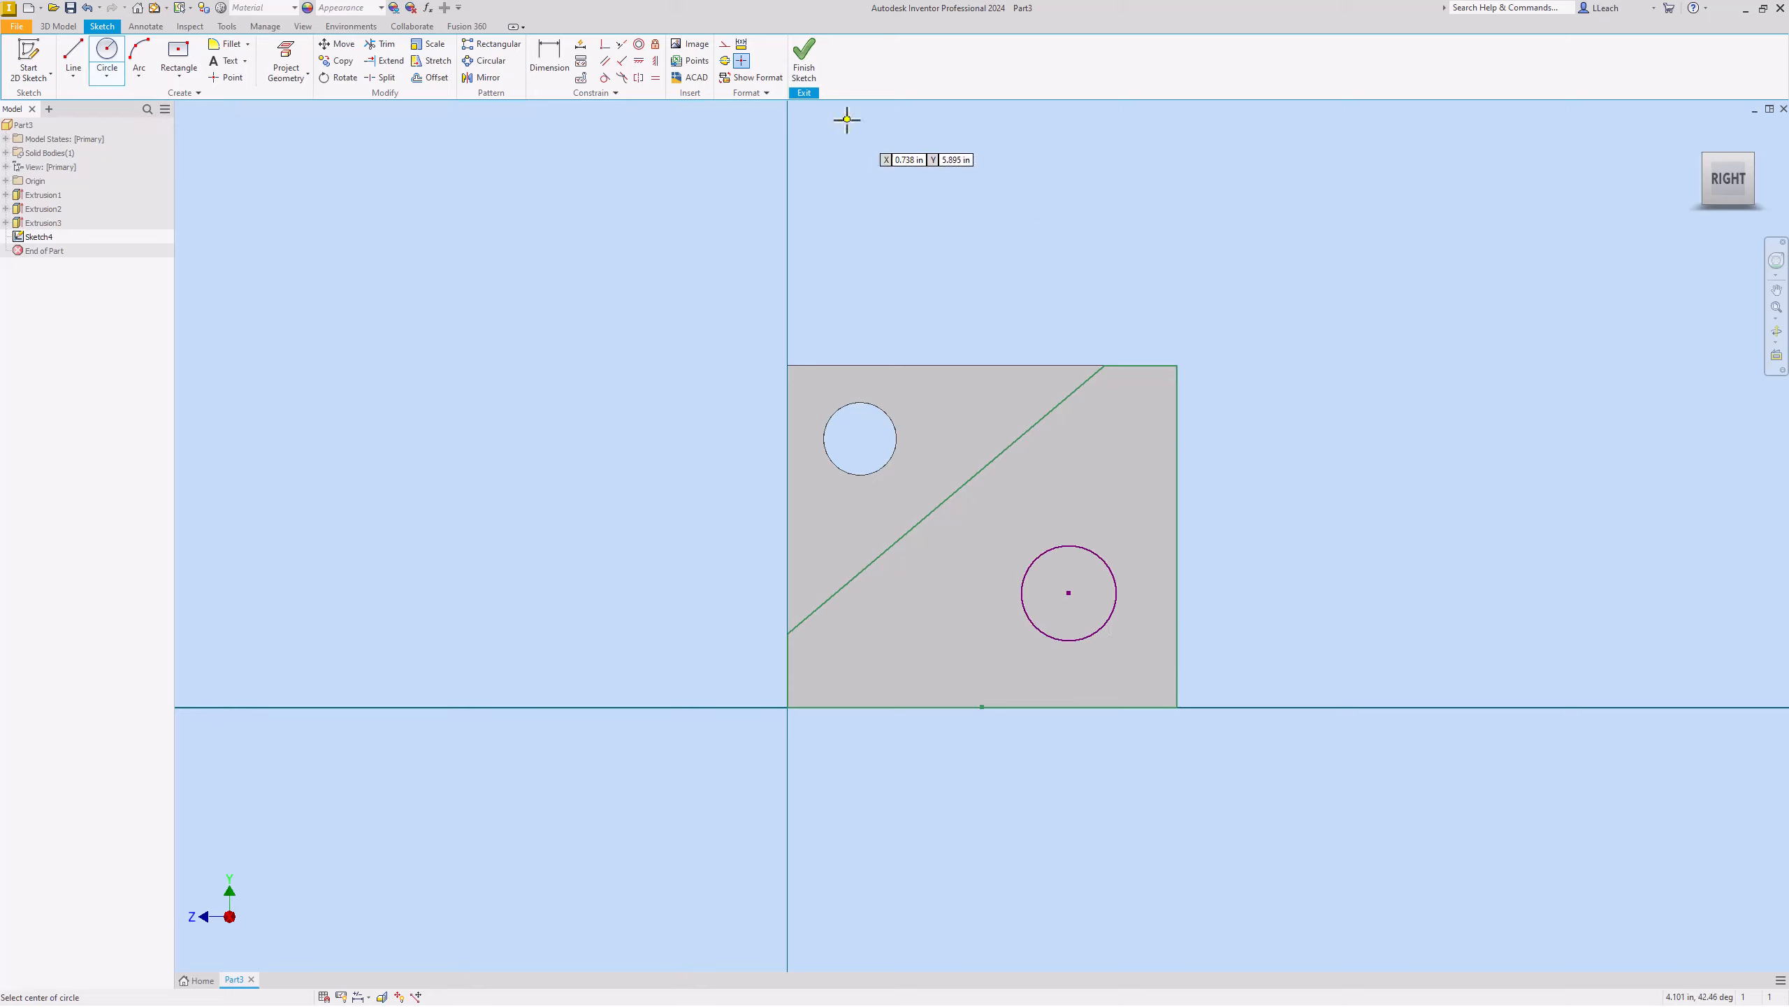
key(d)
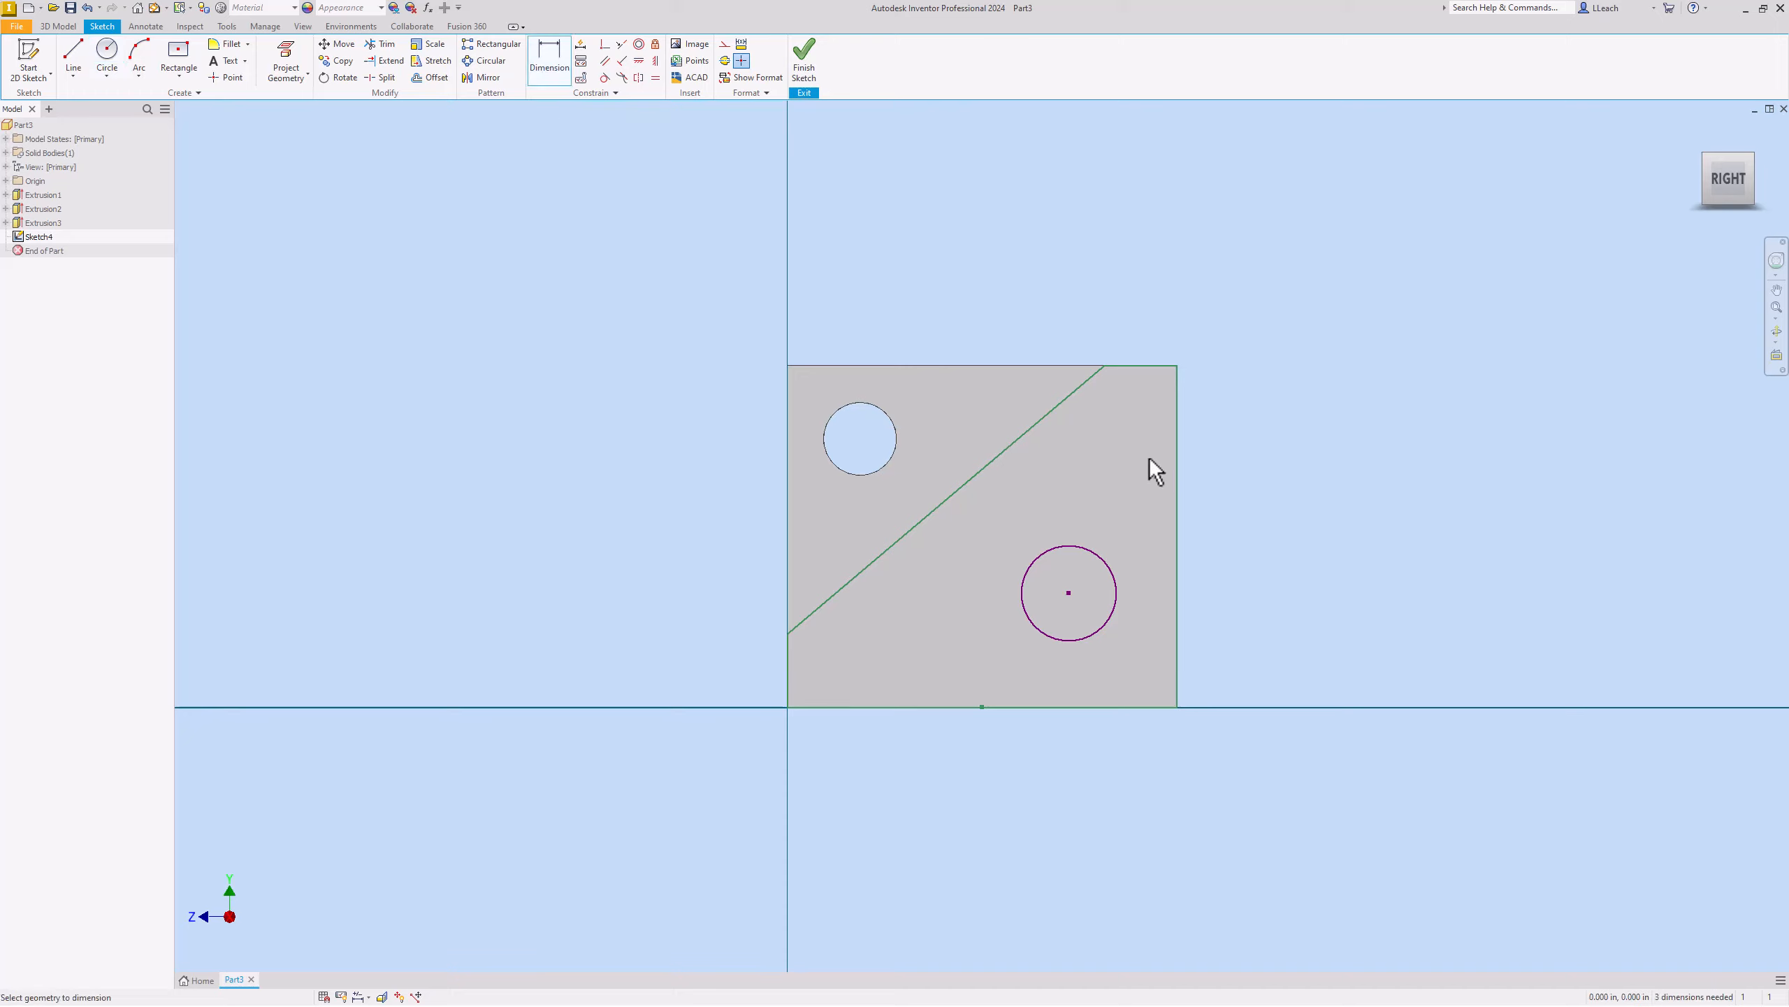
click(1105, 556)
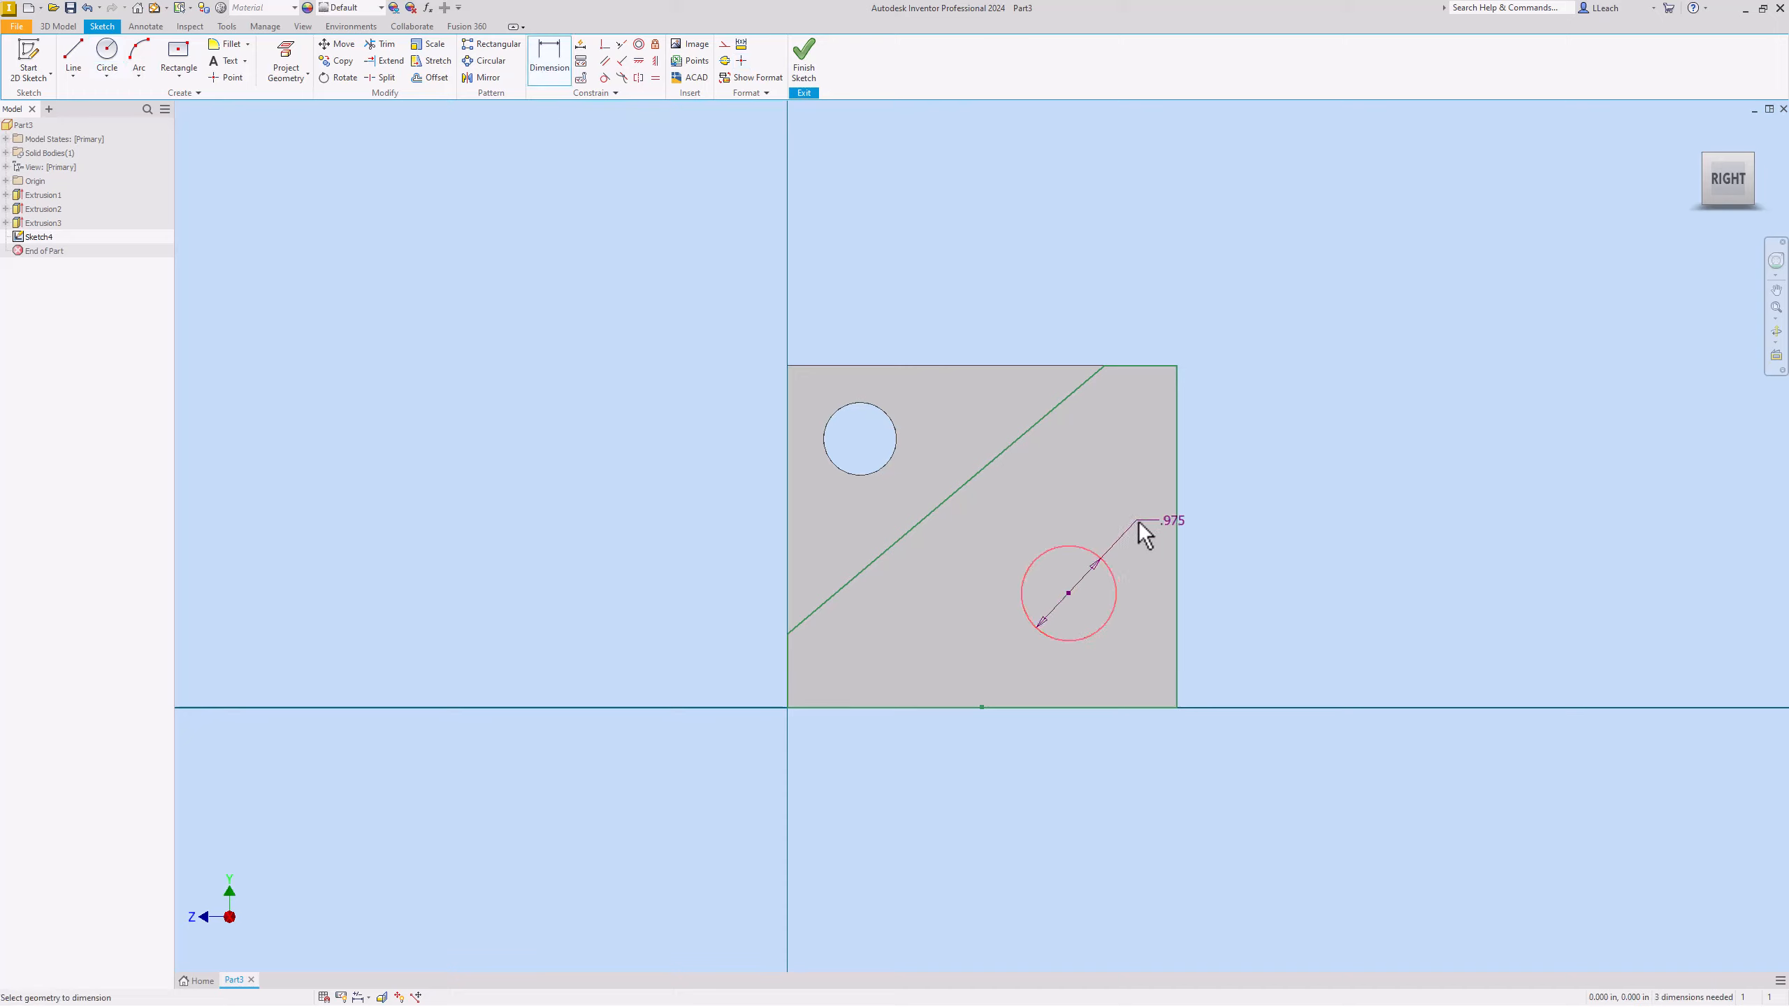
click(1213, 495)
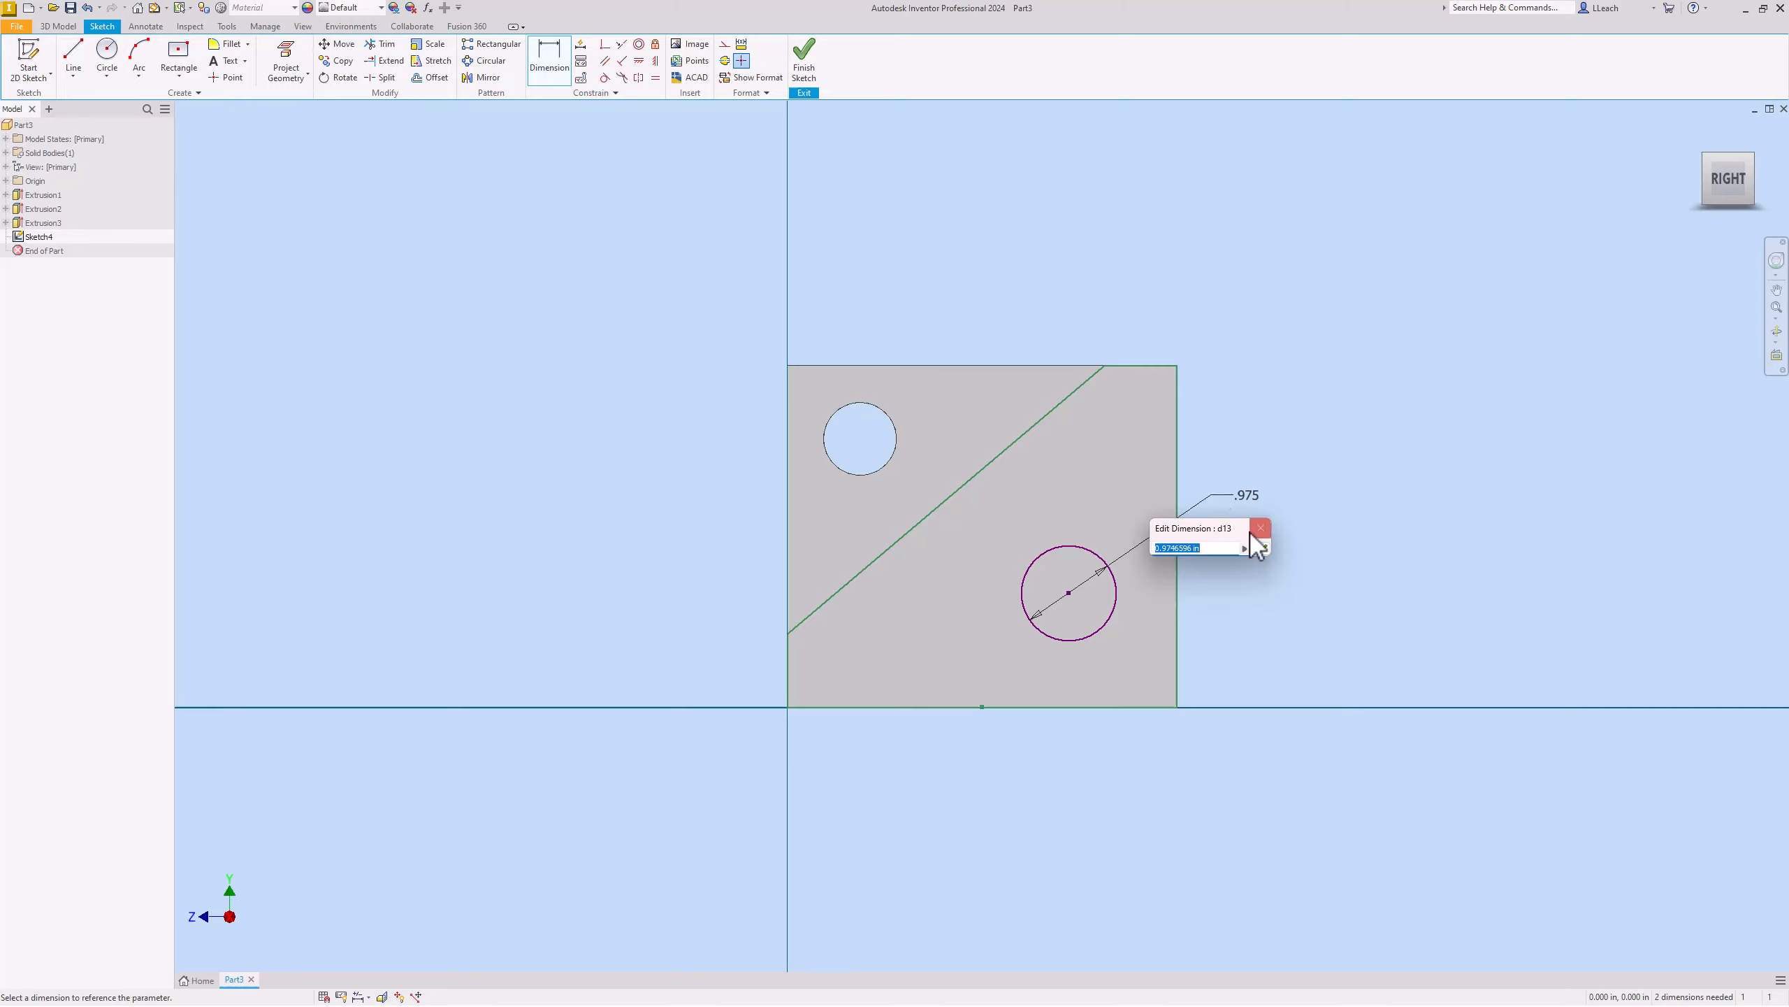
text(1)
click(1262, 549)
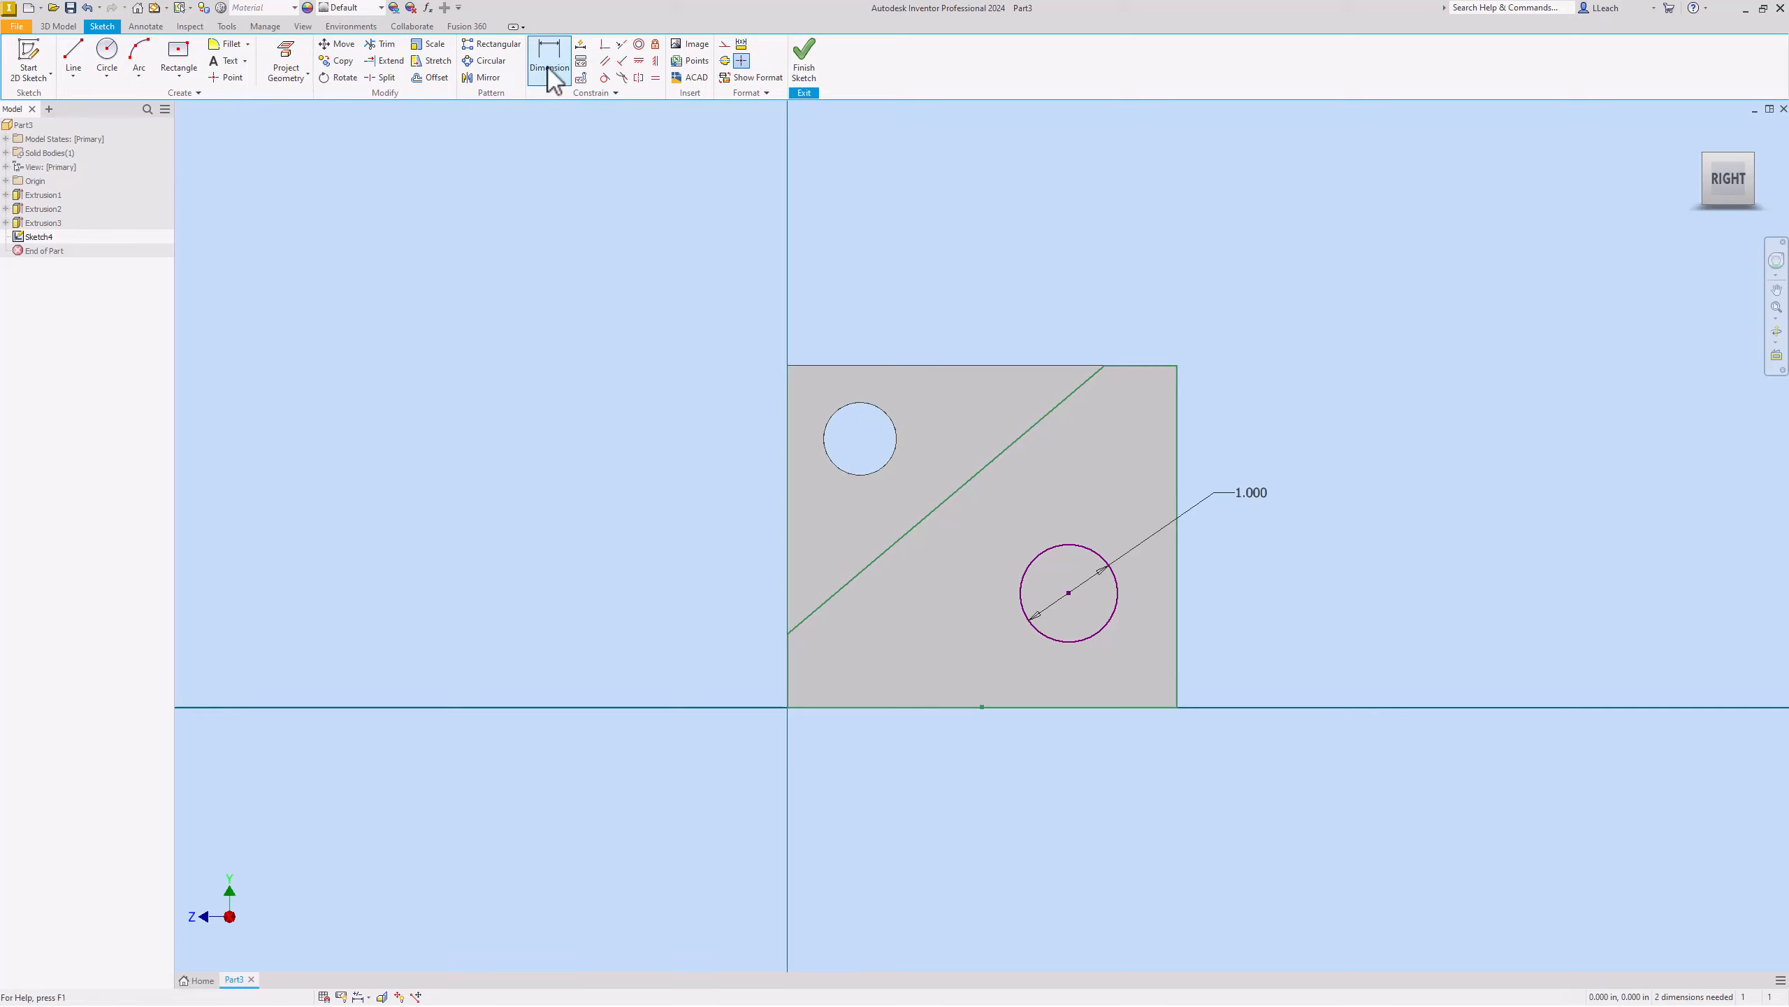
Locate the circle's center 1.25 in from the face's right edge and 1 in above its bottom edge.
click(1068, 593)
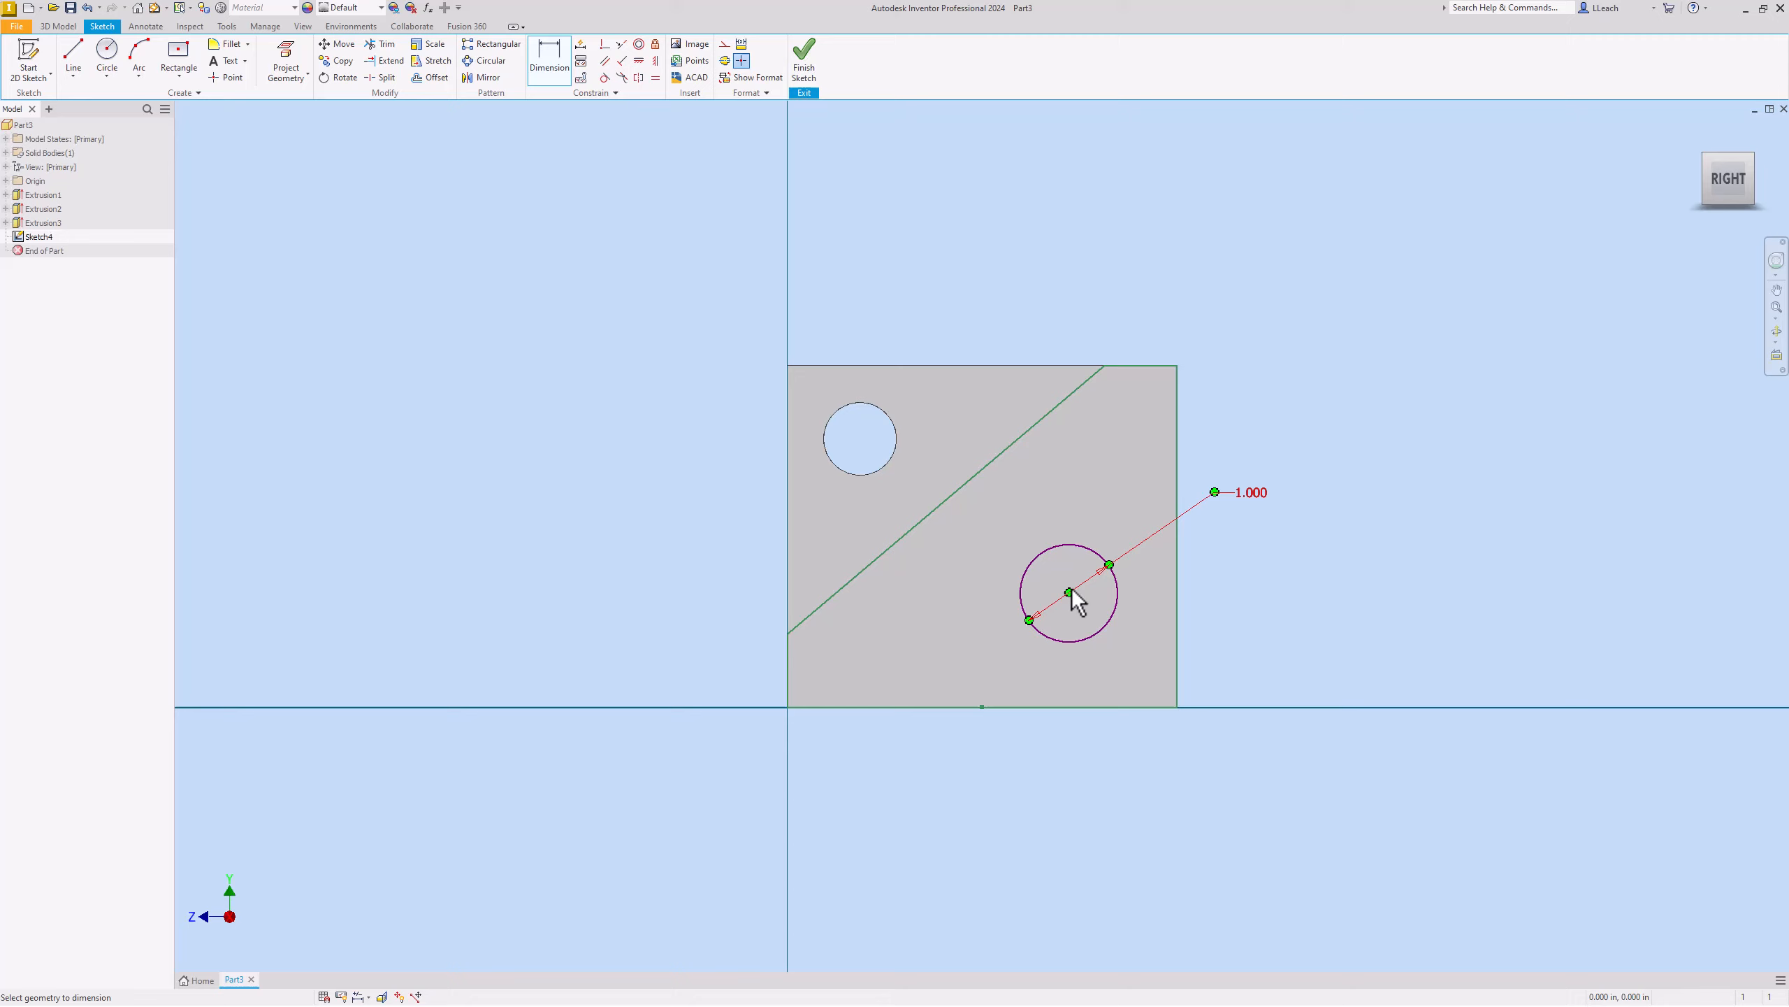
click(1175, 606)
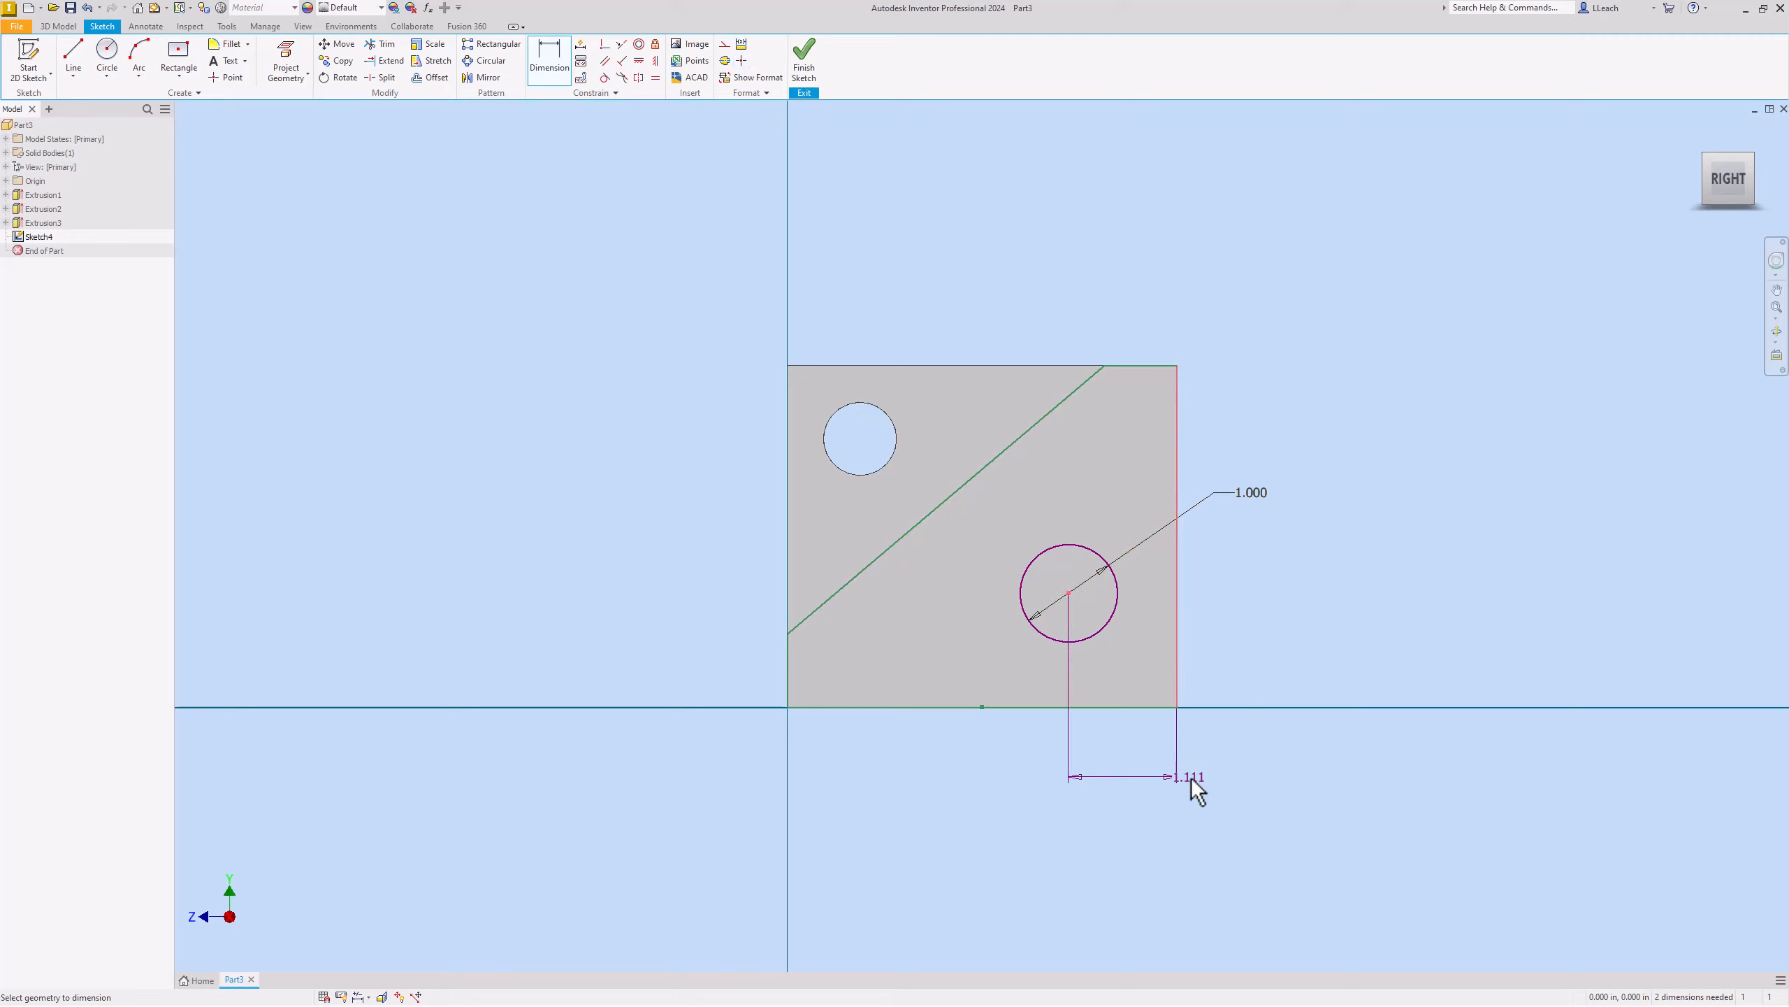
click(1135, 783)
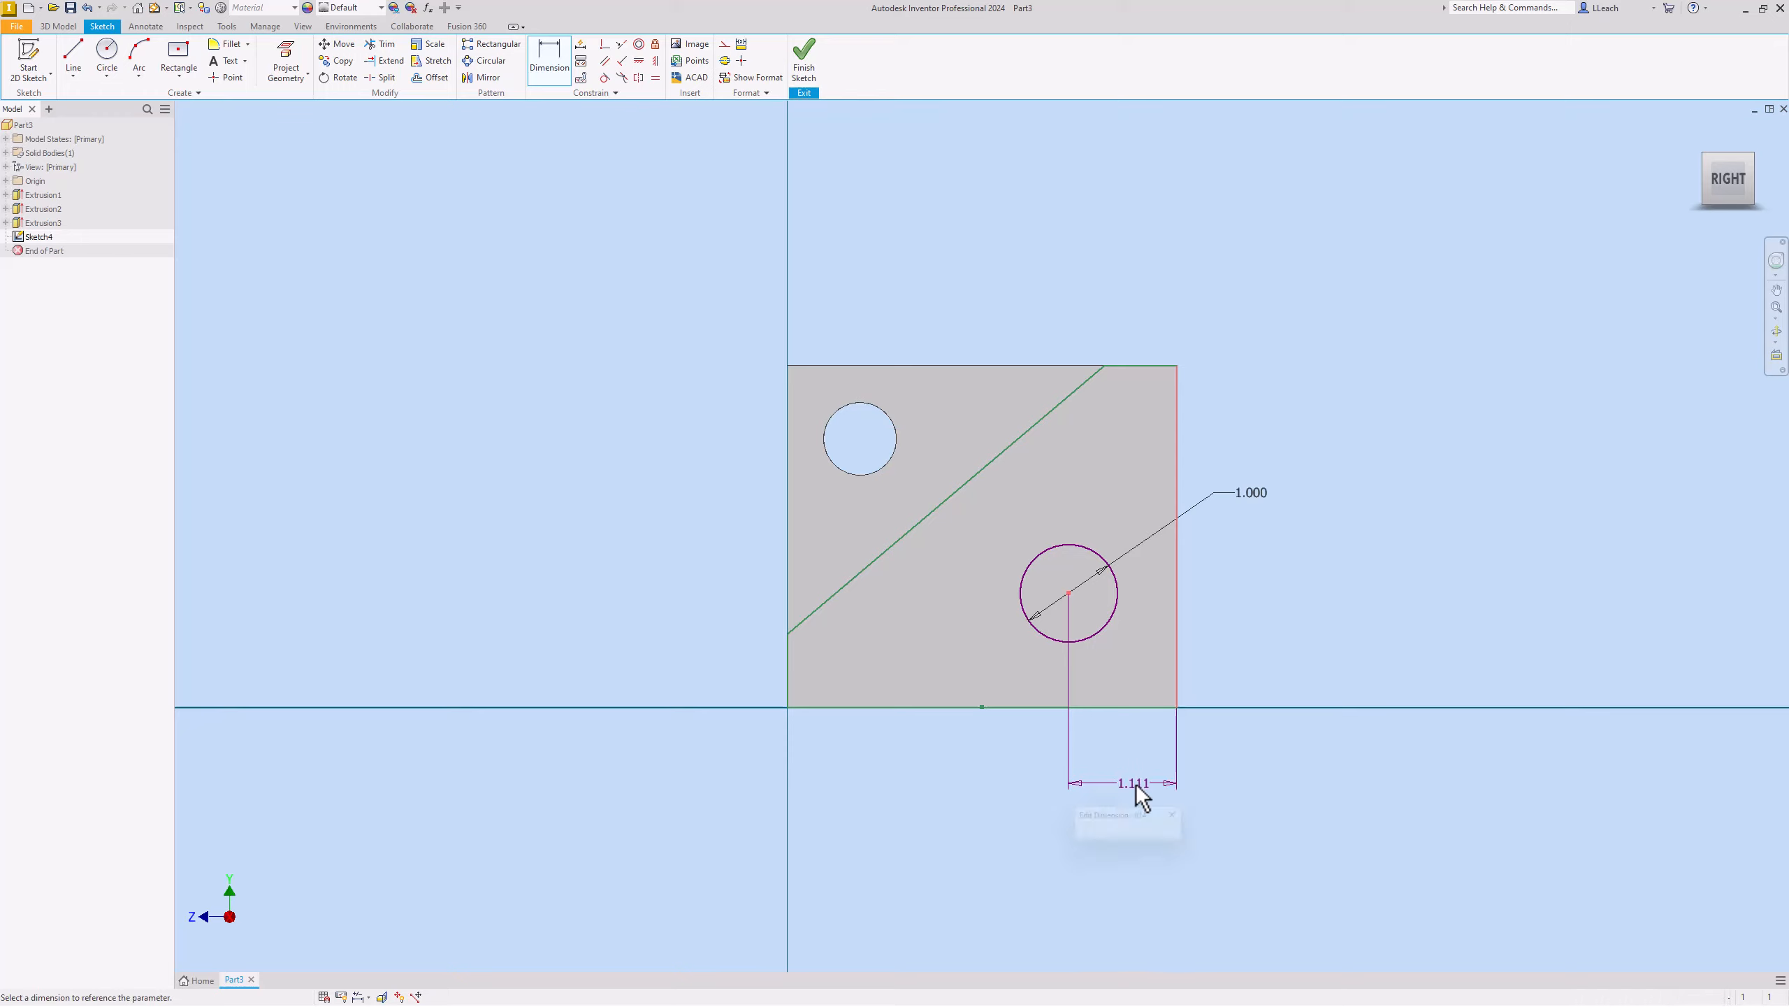
text(1.2)
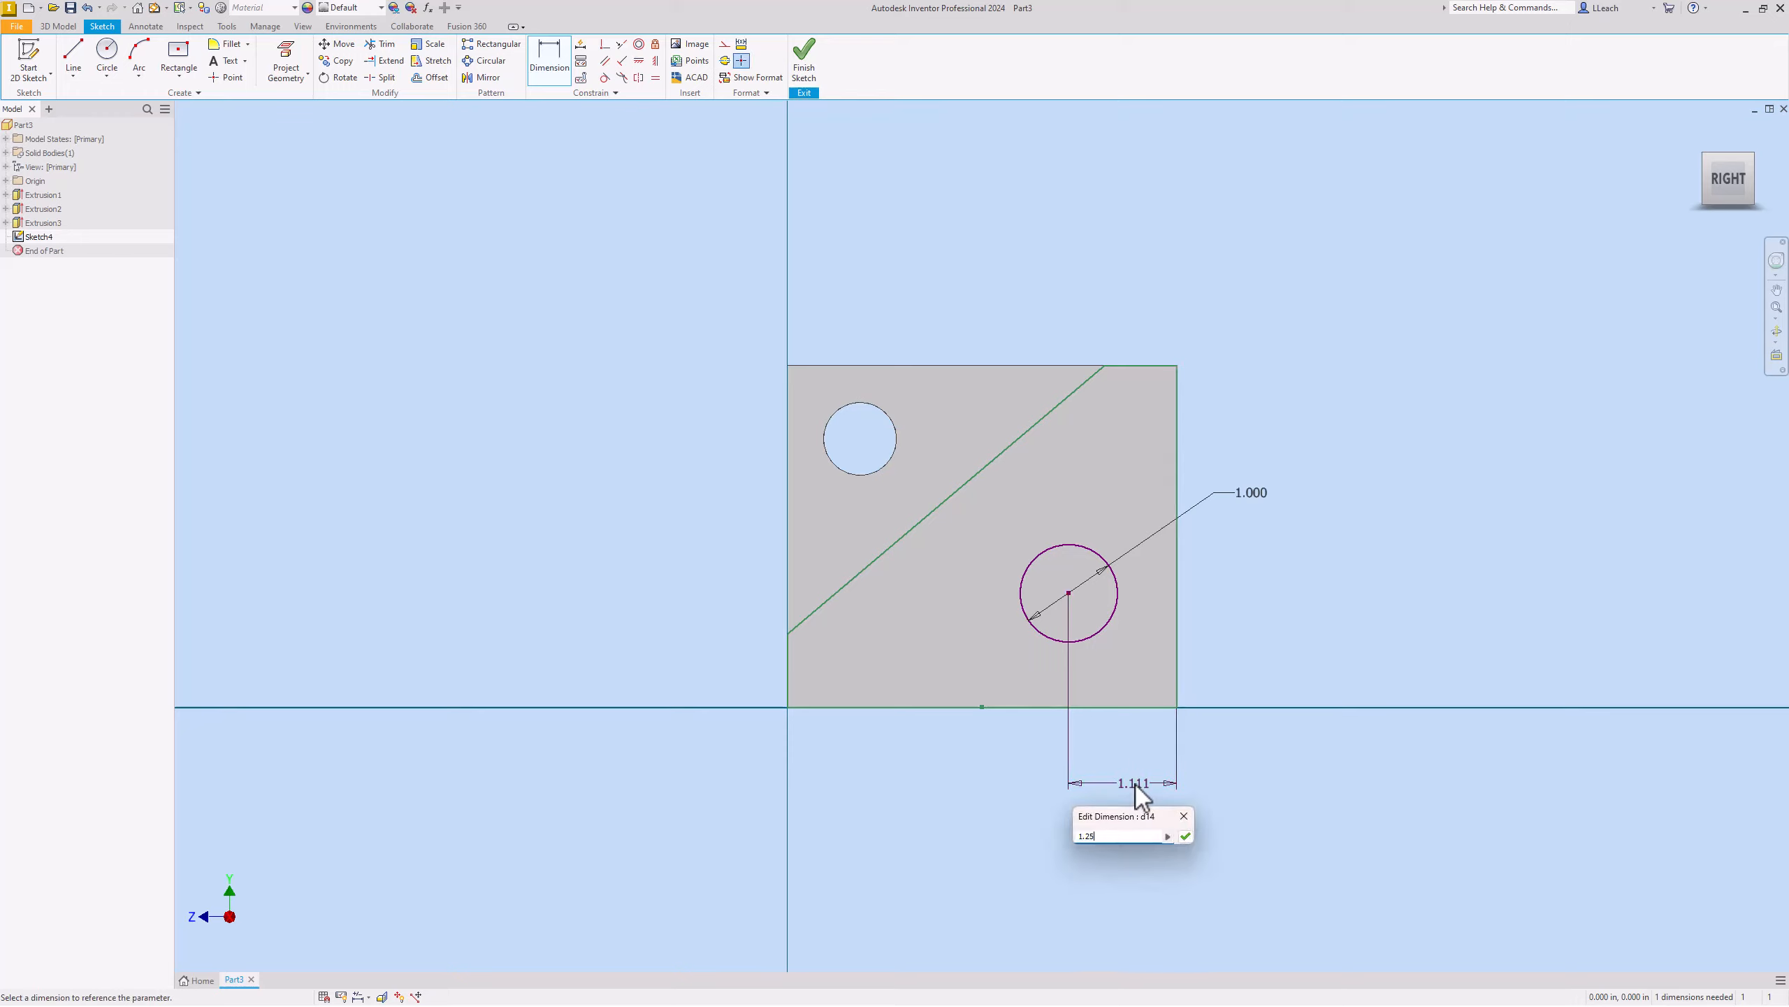
text(5)
key(Return)
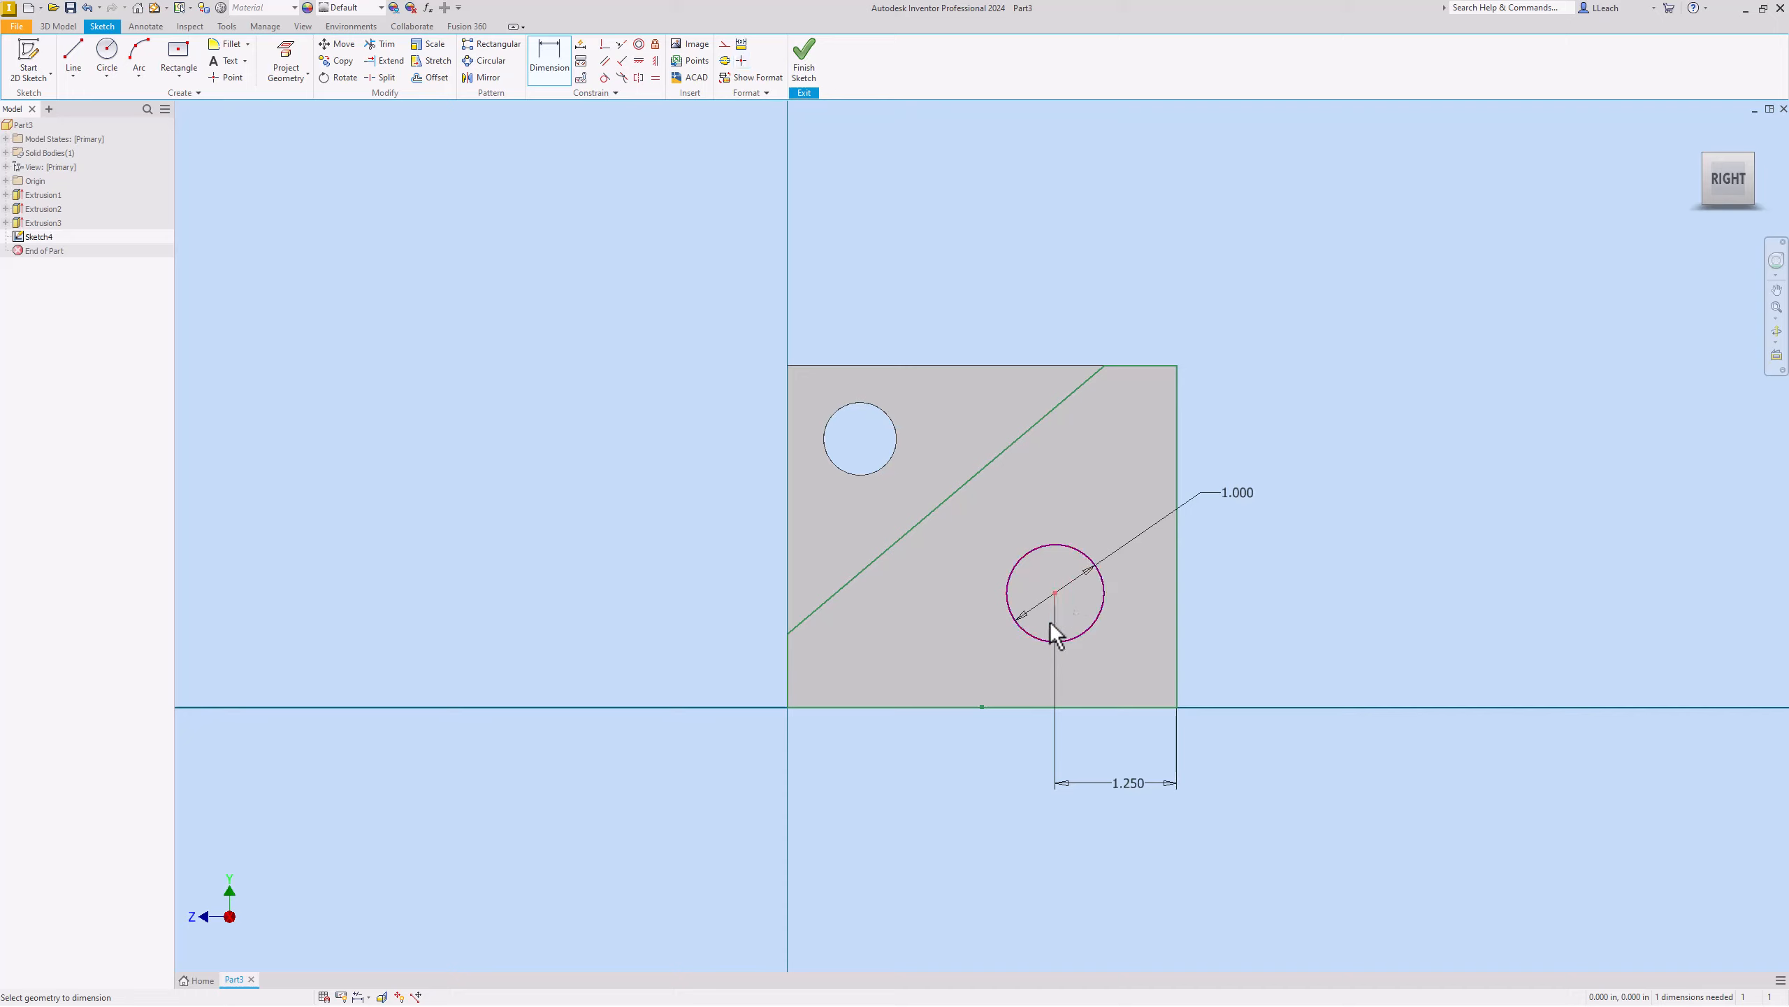
click(1026, 705)
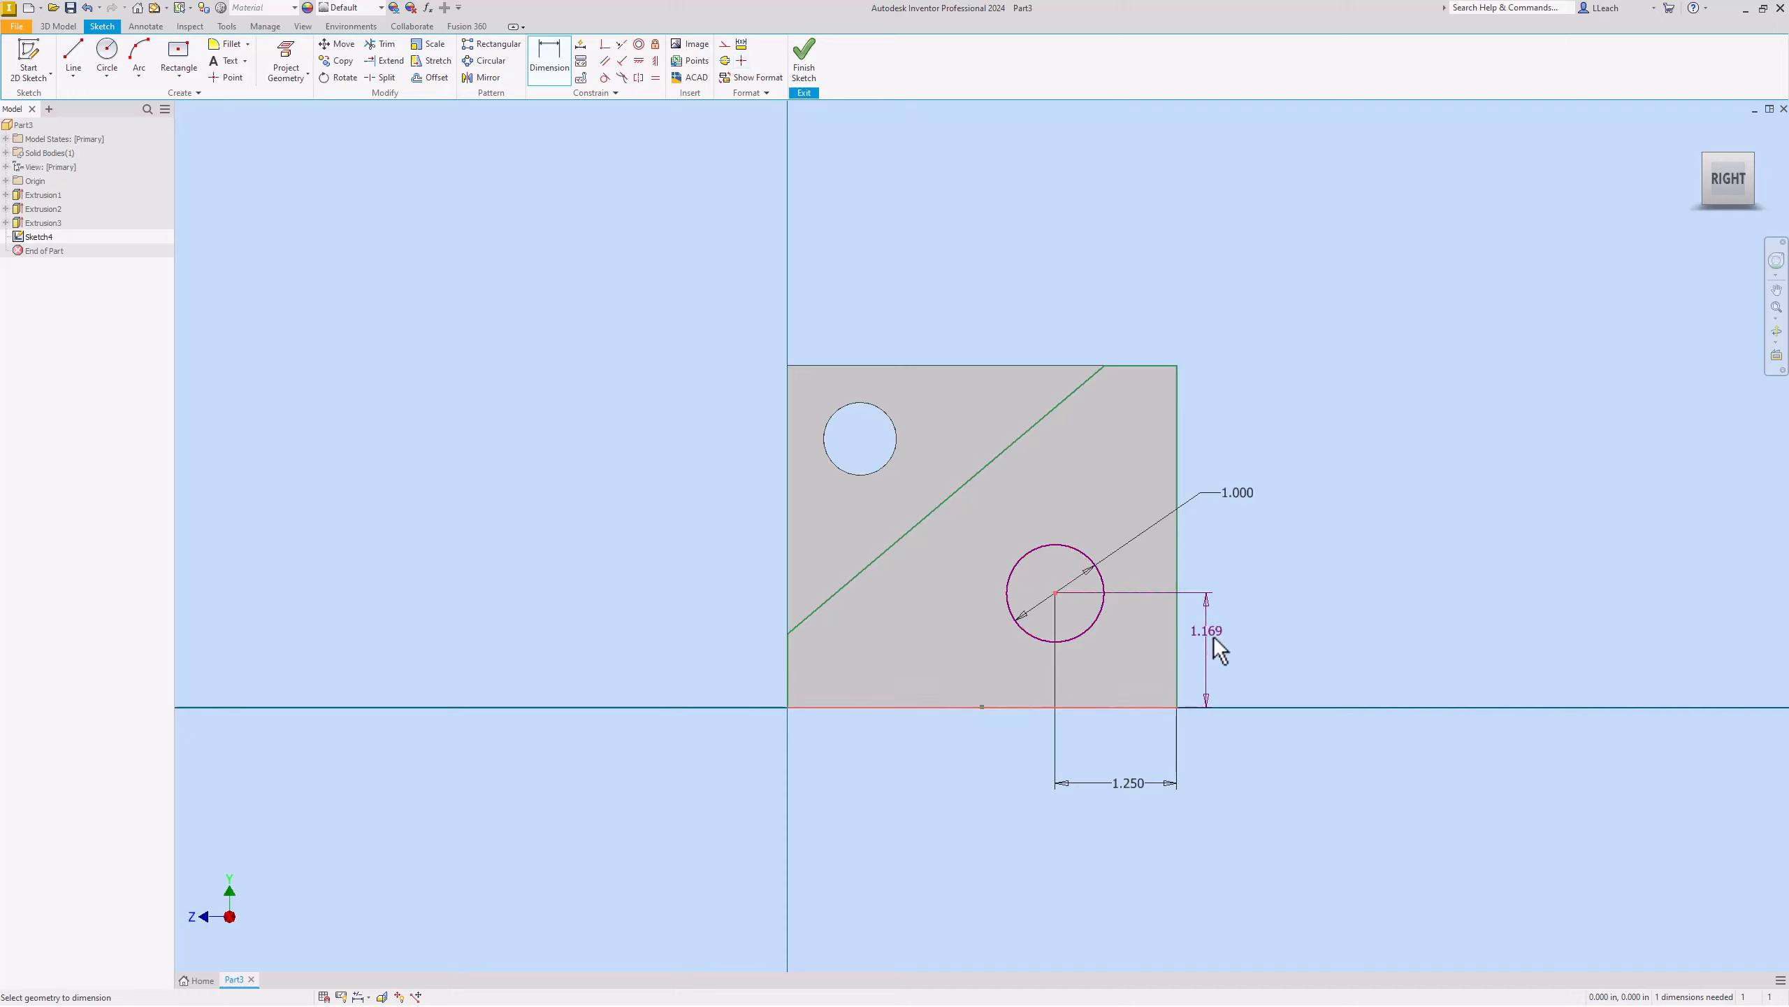
click(1228, 649)
text(1)
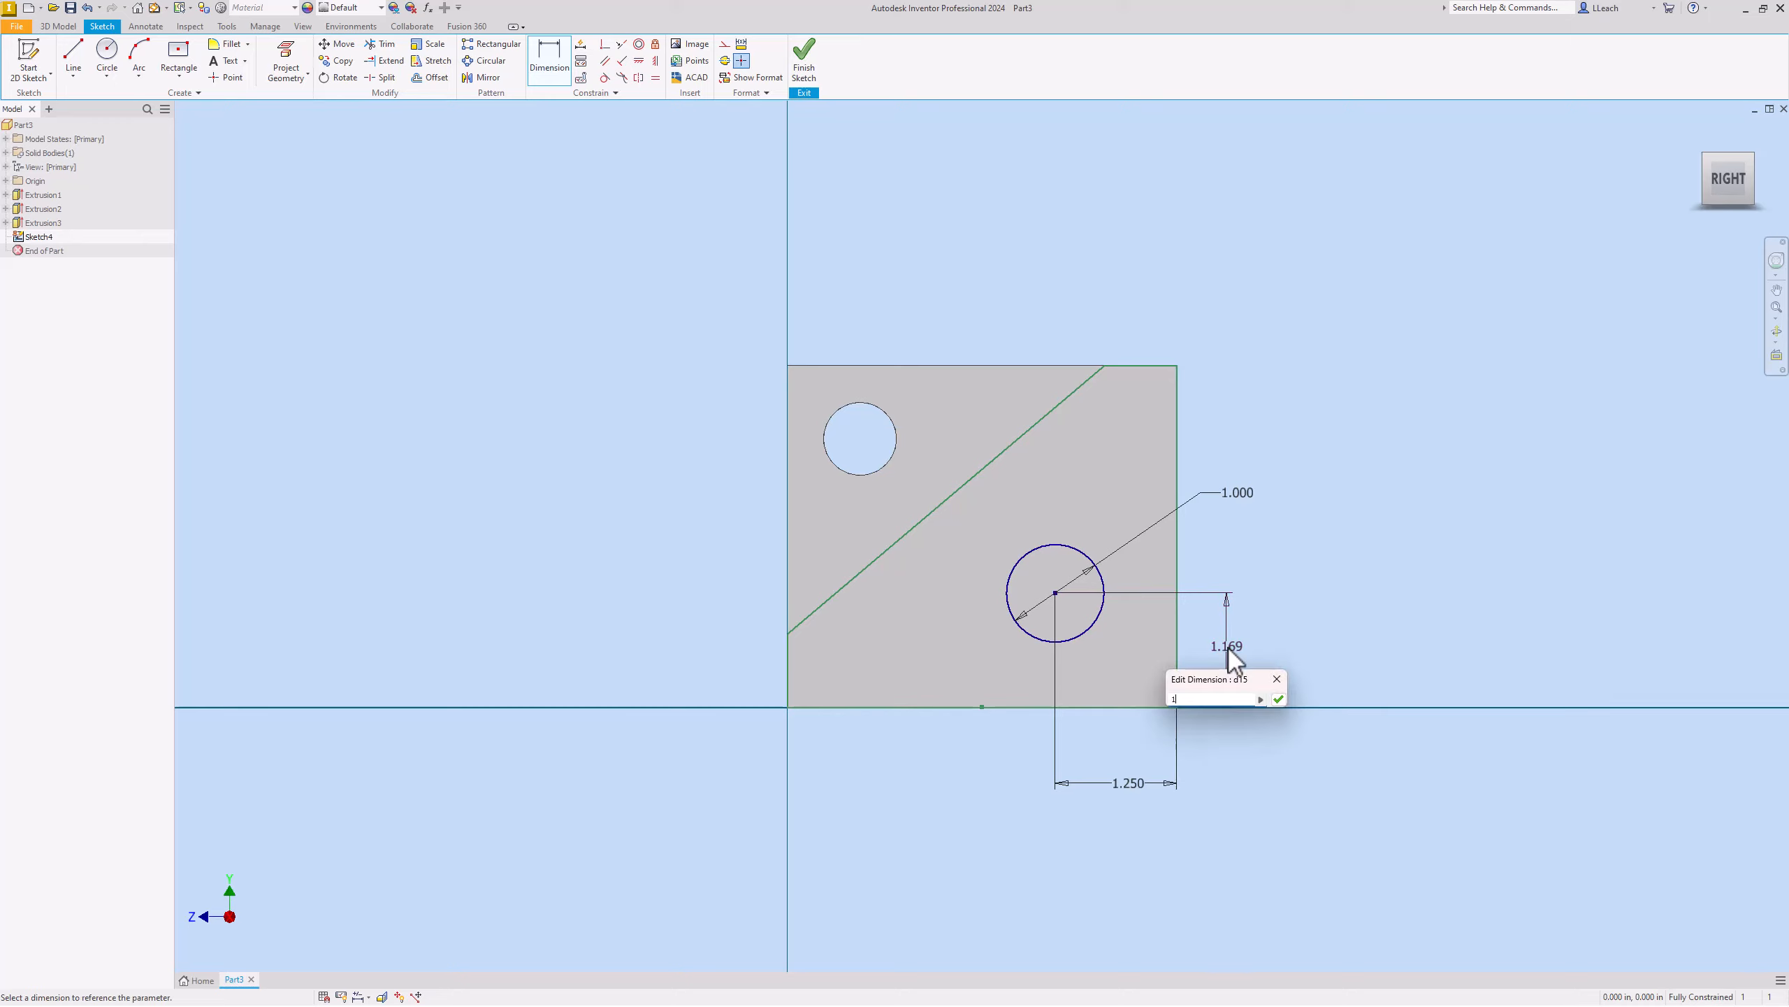
key(Return)
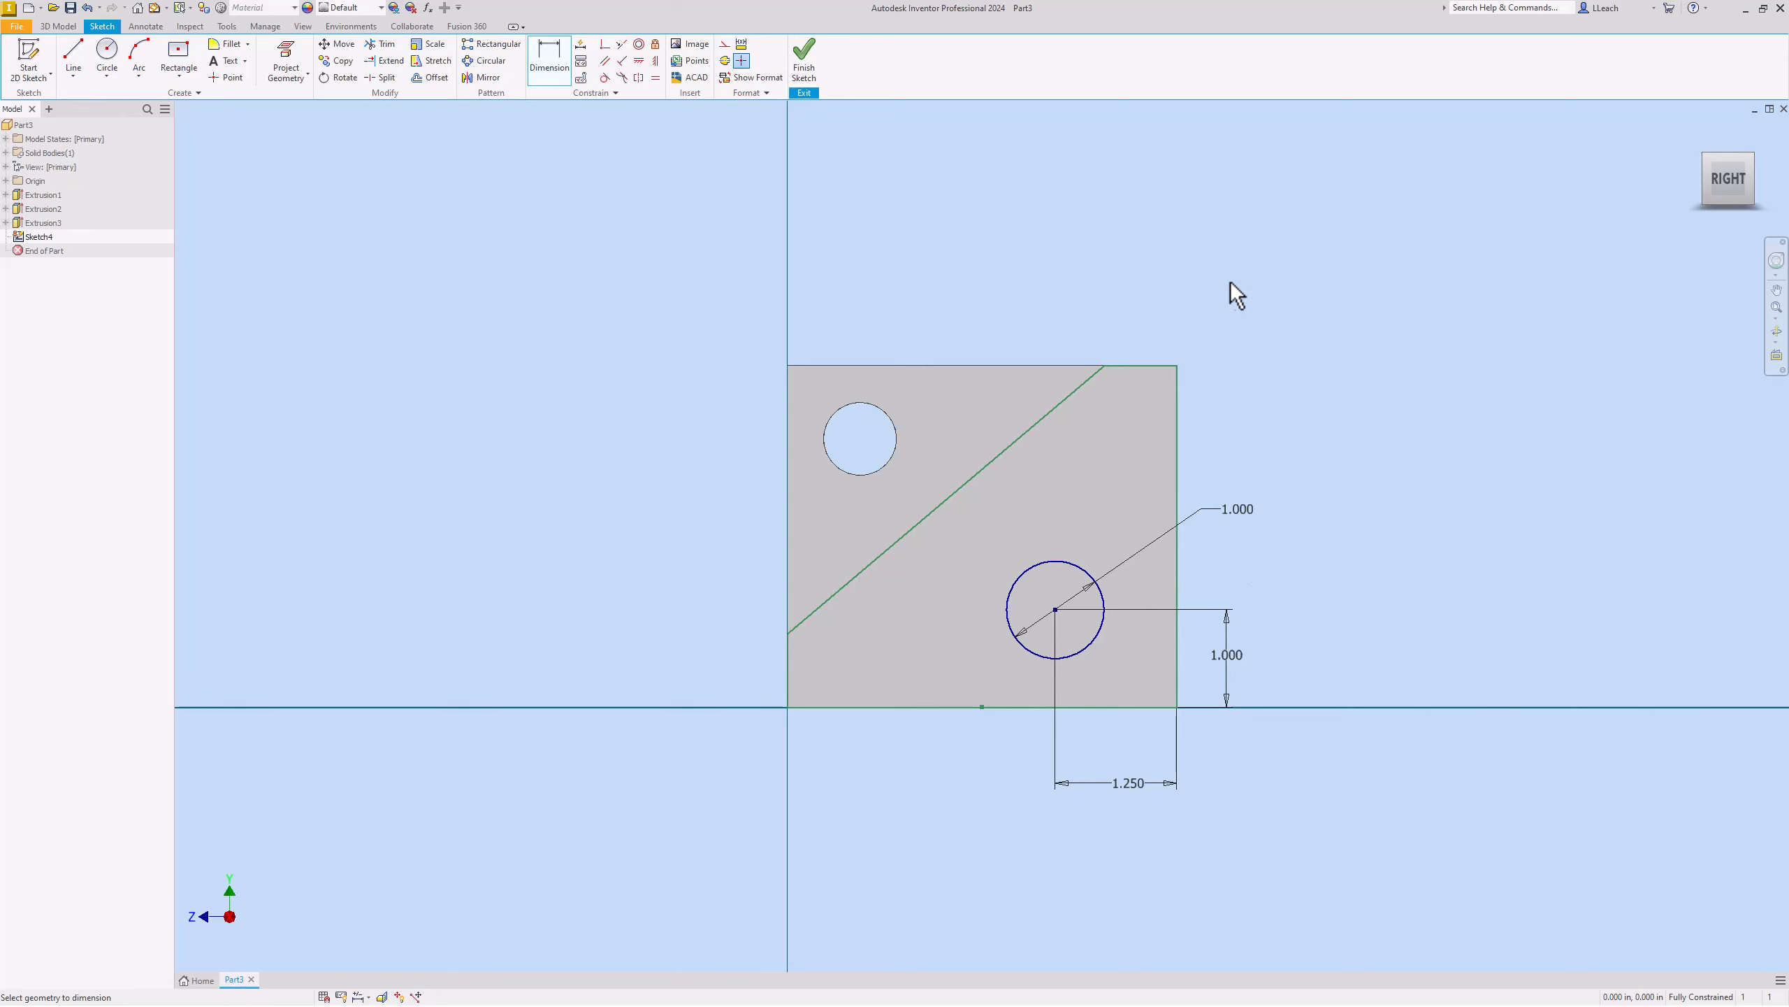
Finish the sketch and extrude the circle 1.10 in outward from the right face as a joined cylindrical boss.
click(803, 56)
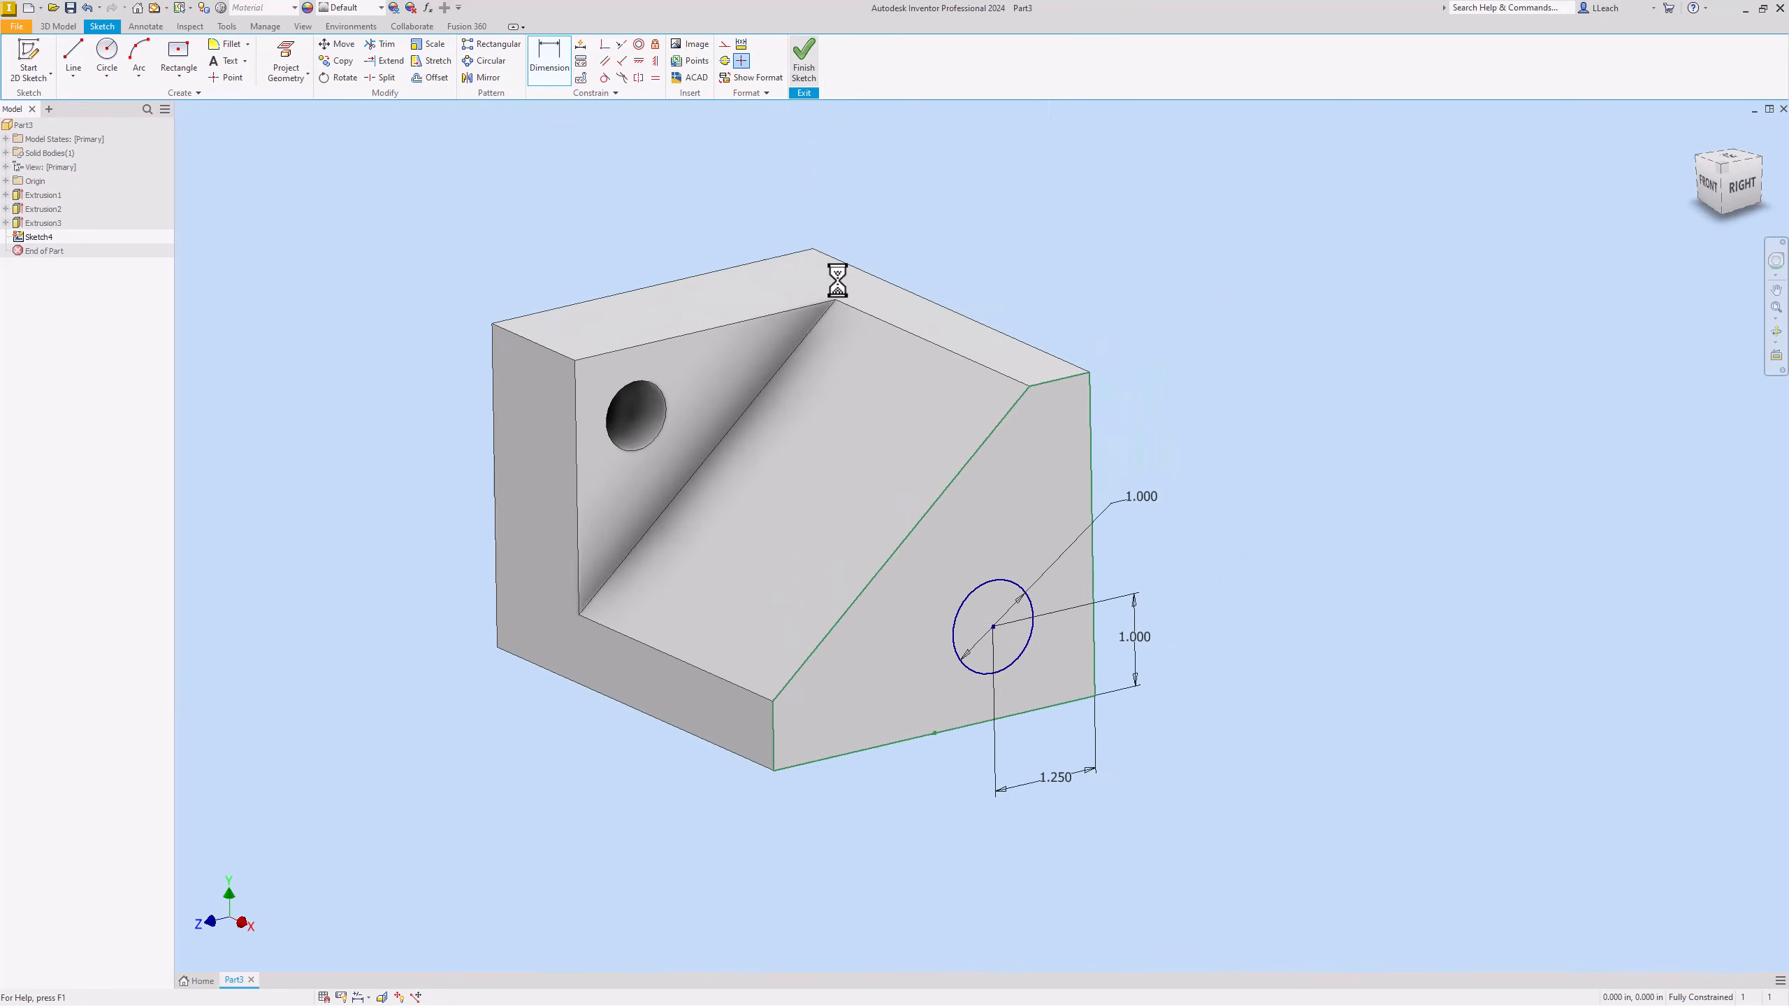
click(118, 55)
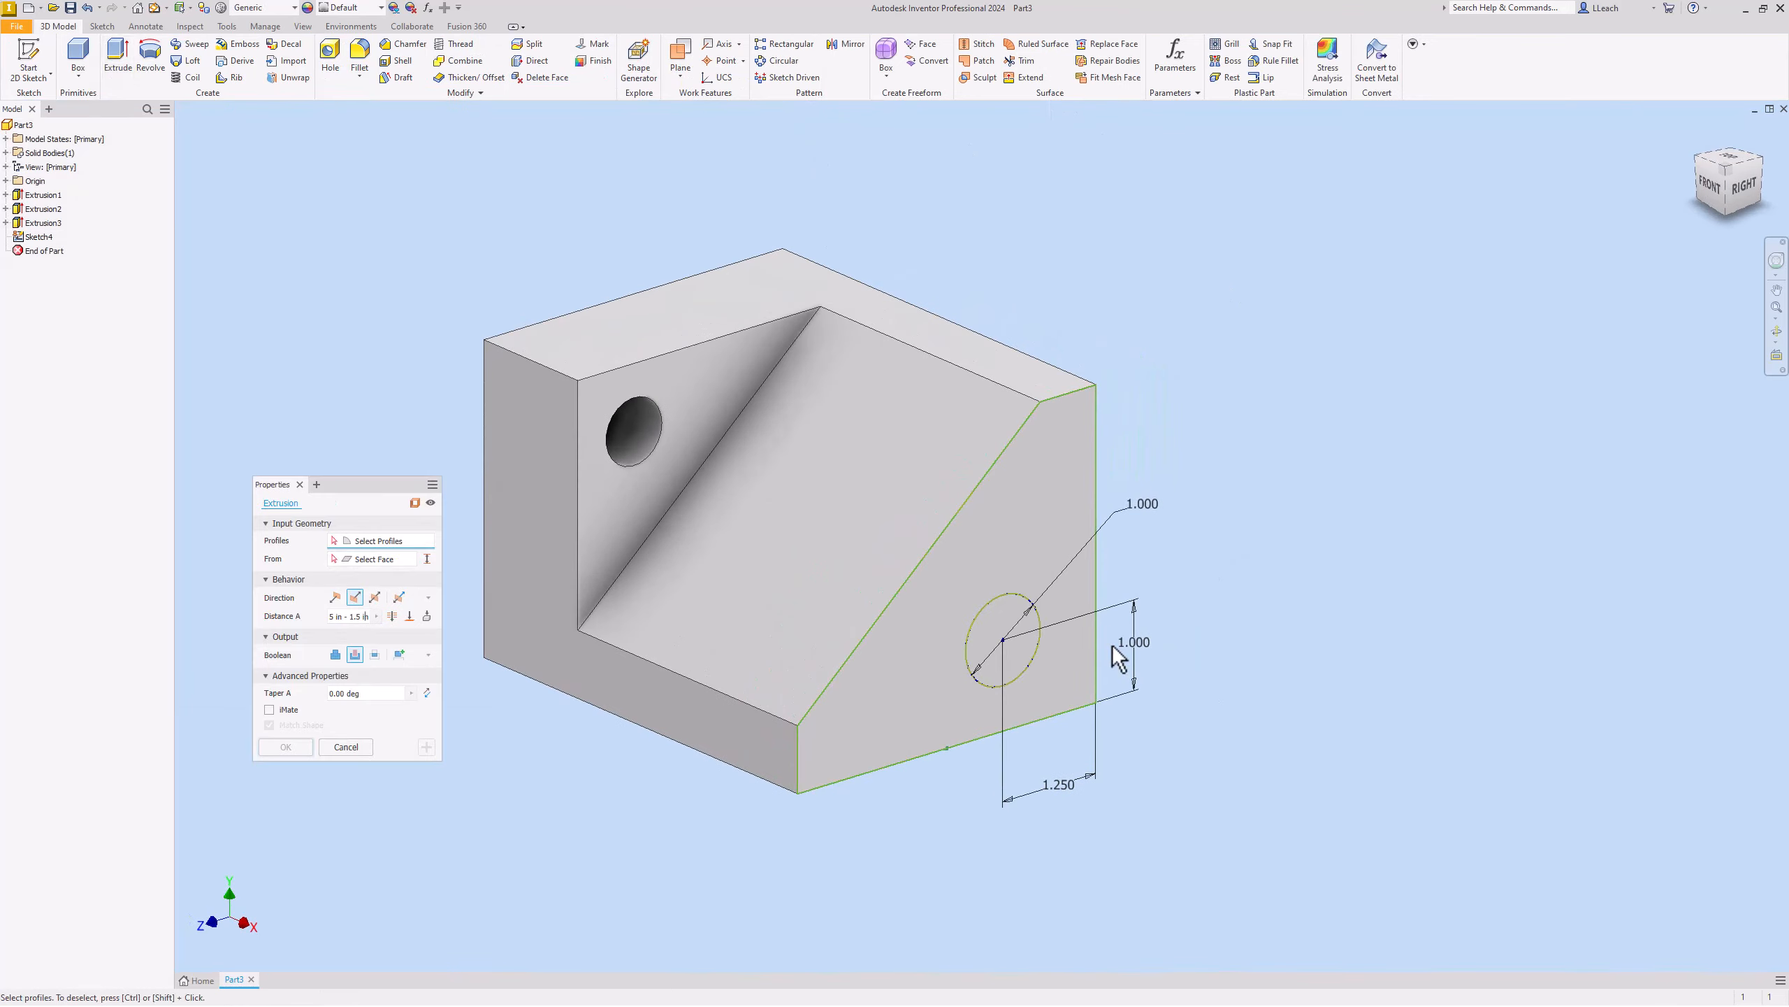
click(1007, 626)
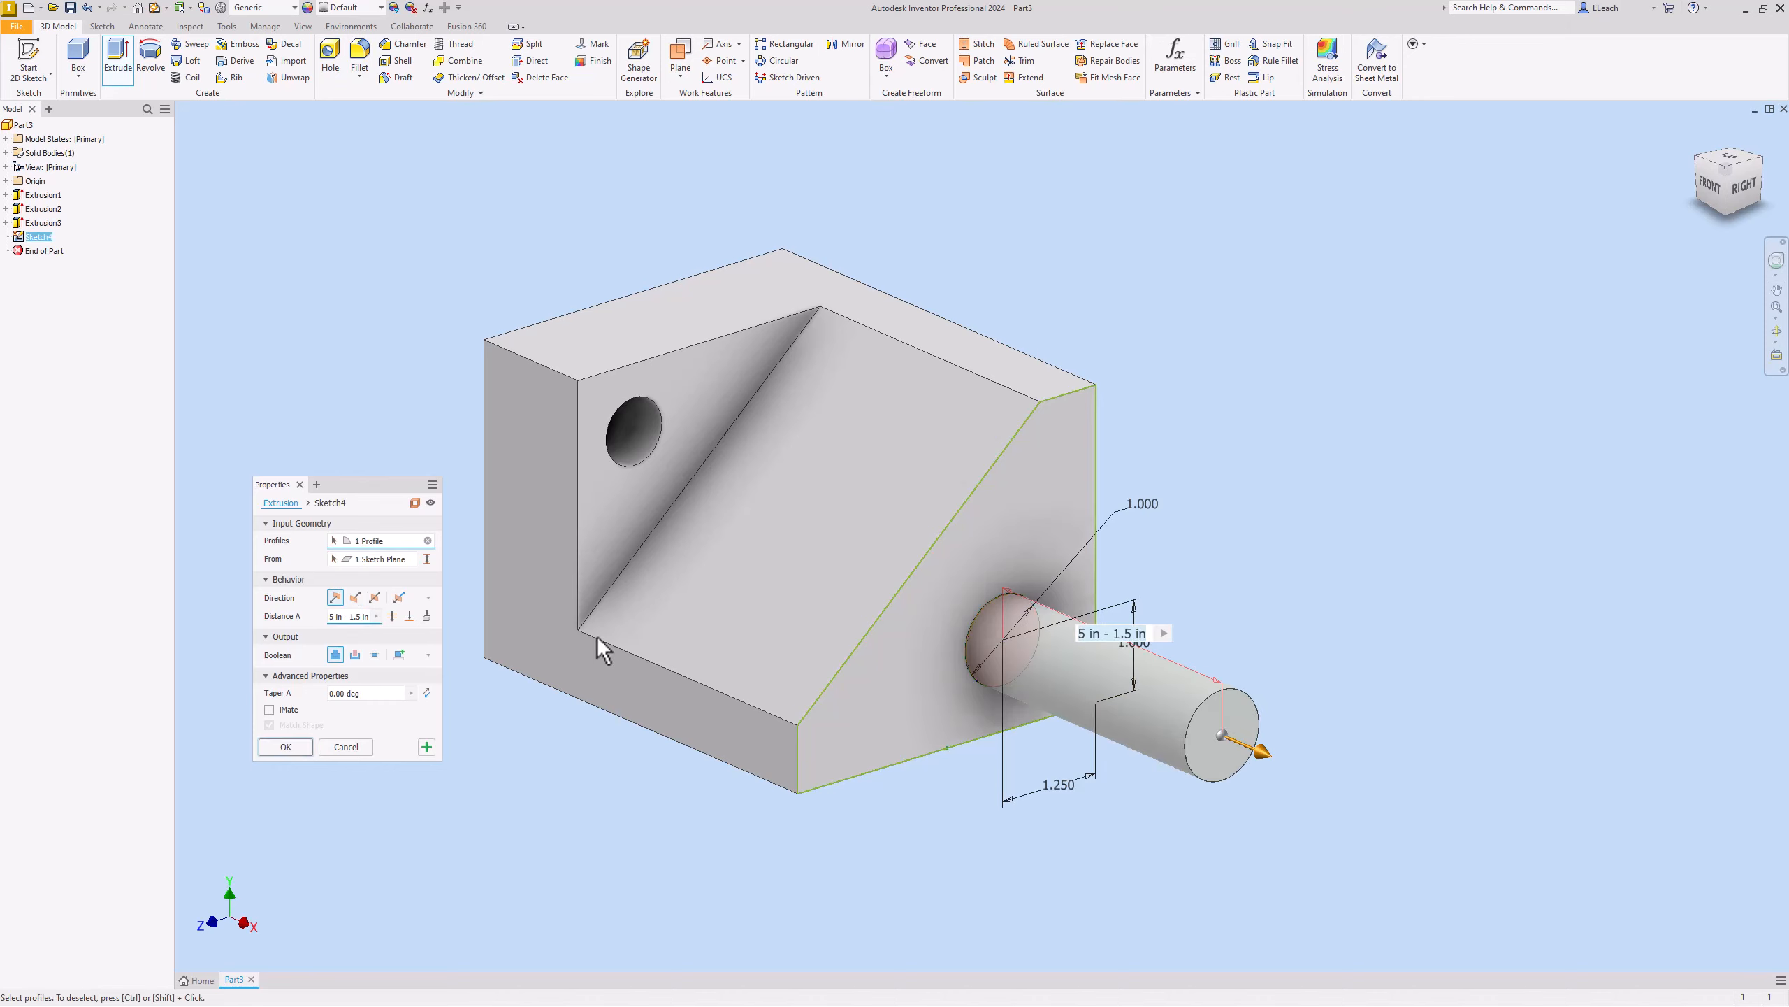
drag(344, 617, 314, 625)
key(Delete)
key(Delete)
key(Delete)
key(Delete)
key(Delete)
key(Delete)
key(Delete)
key(Delete)
key(Delete)
key(Delete)
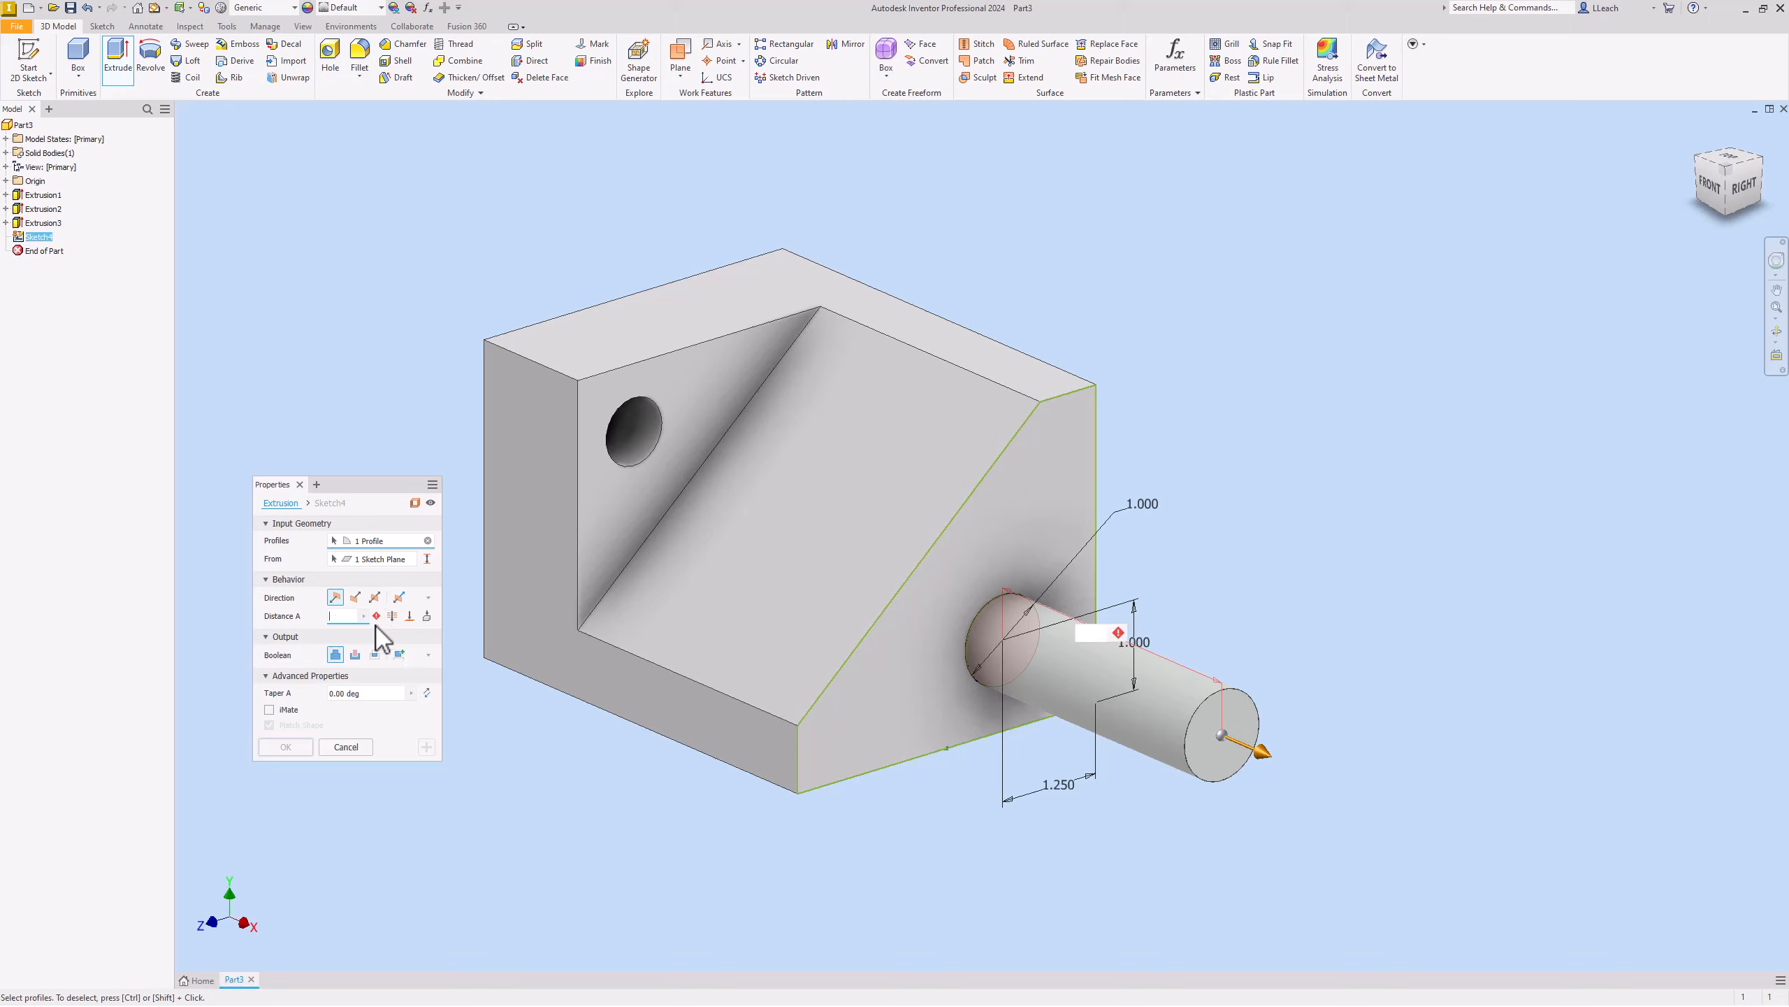
text(1.10)
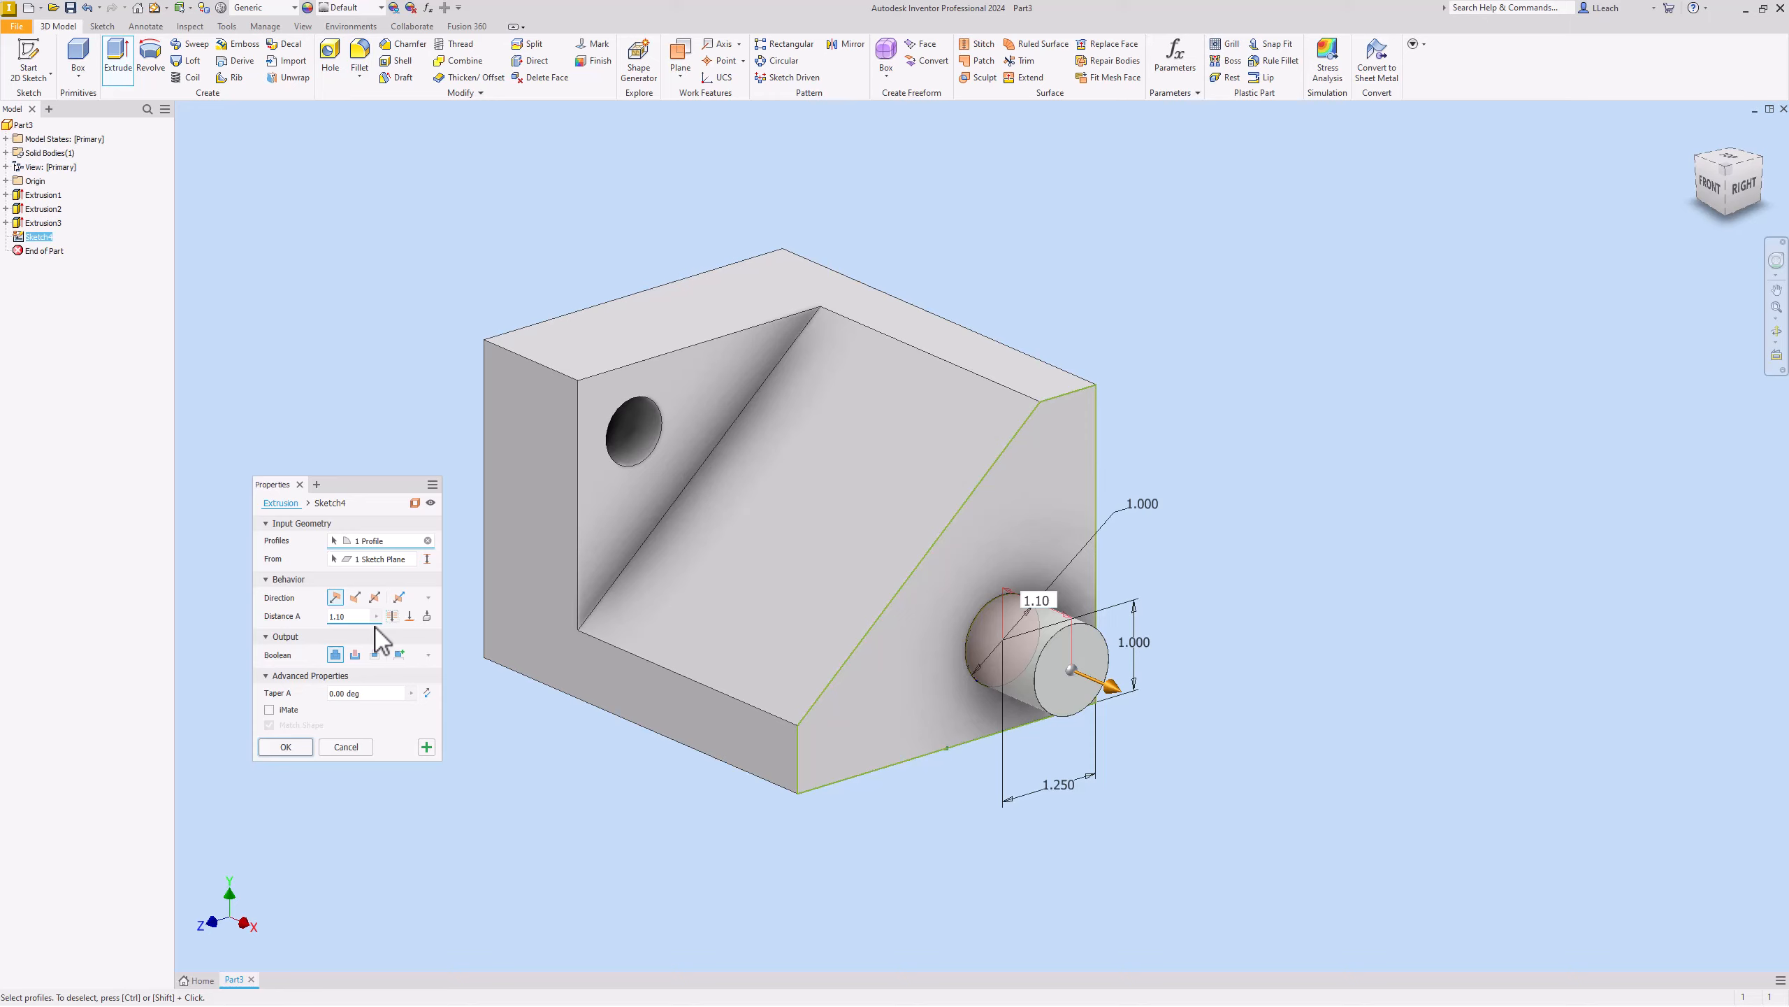
click(289, 747)
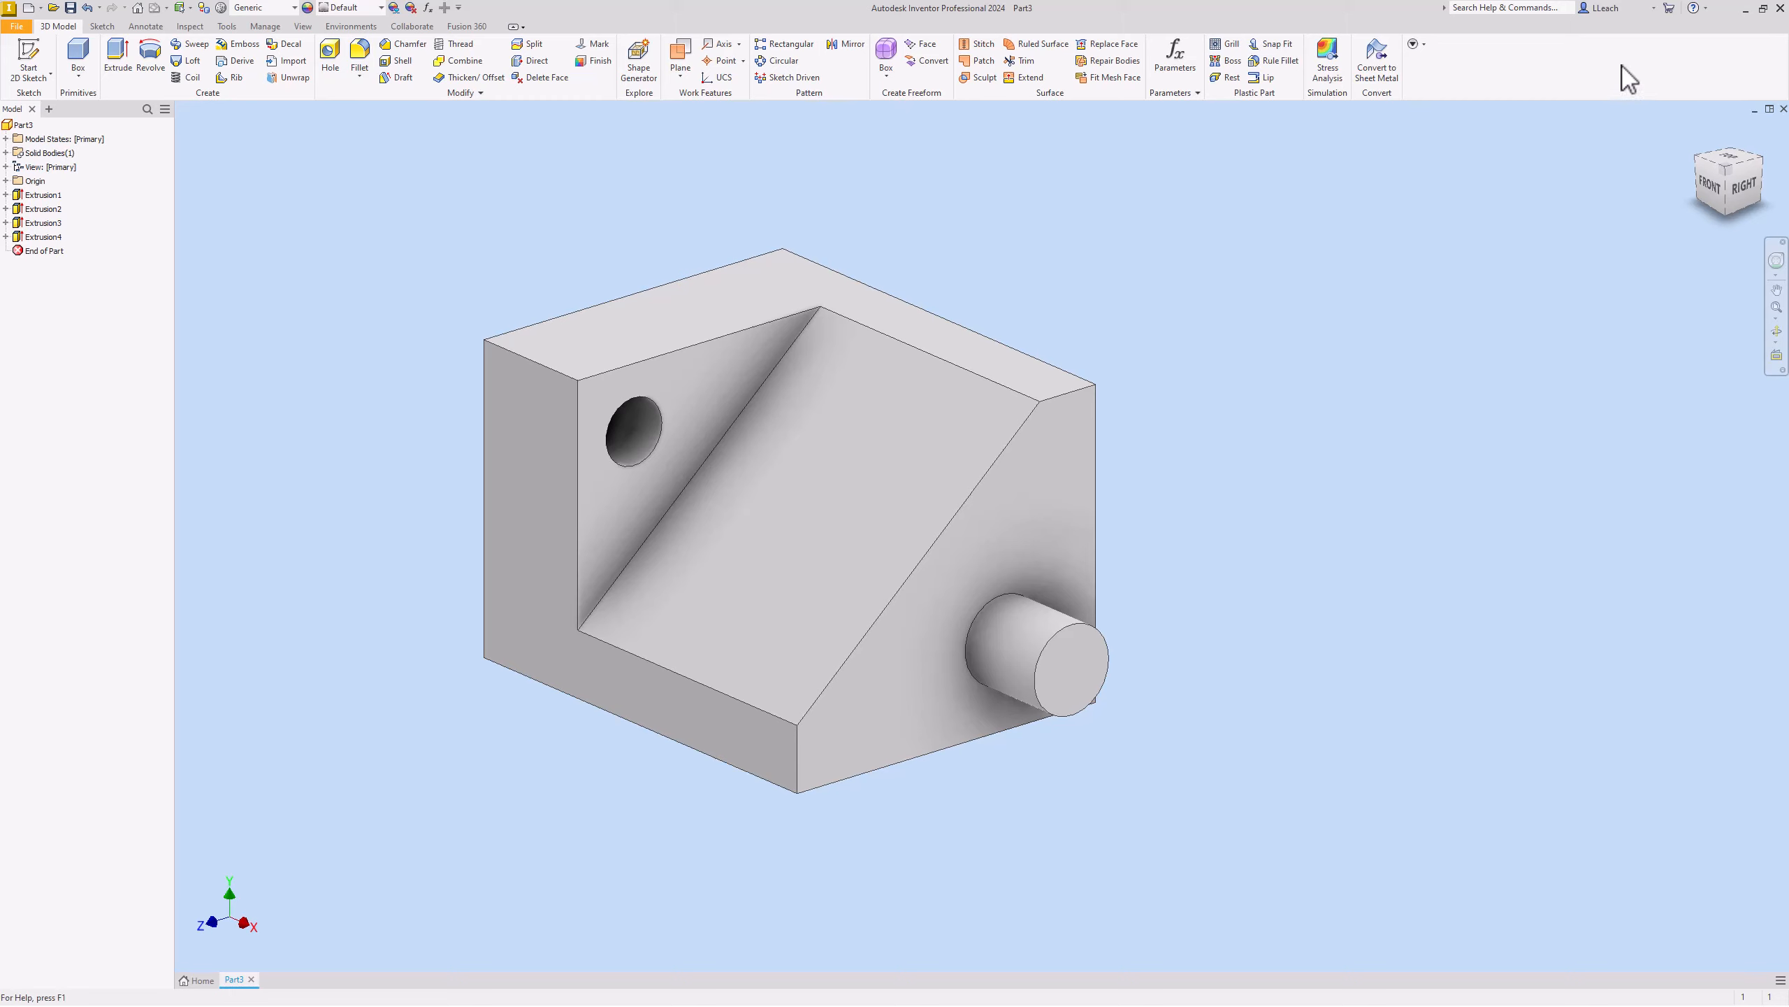
Return the part to its isometric home view and apply the Smooth - Red appearance to it.
click(1697, 133)
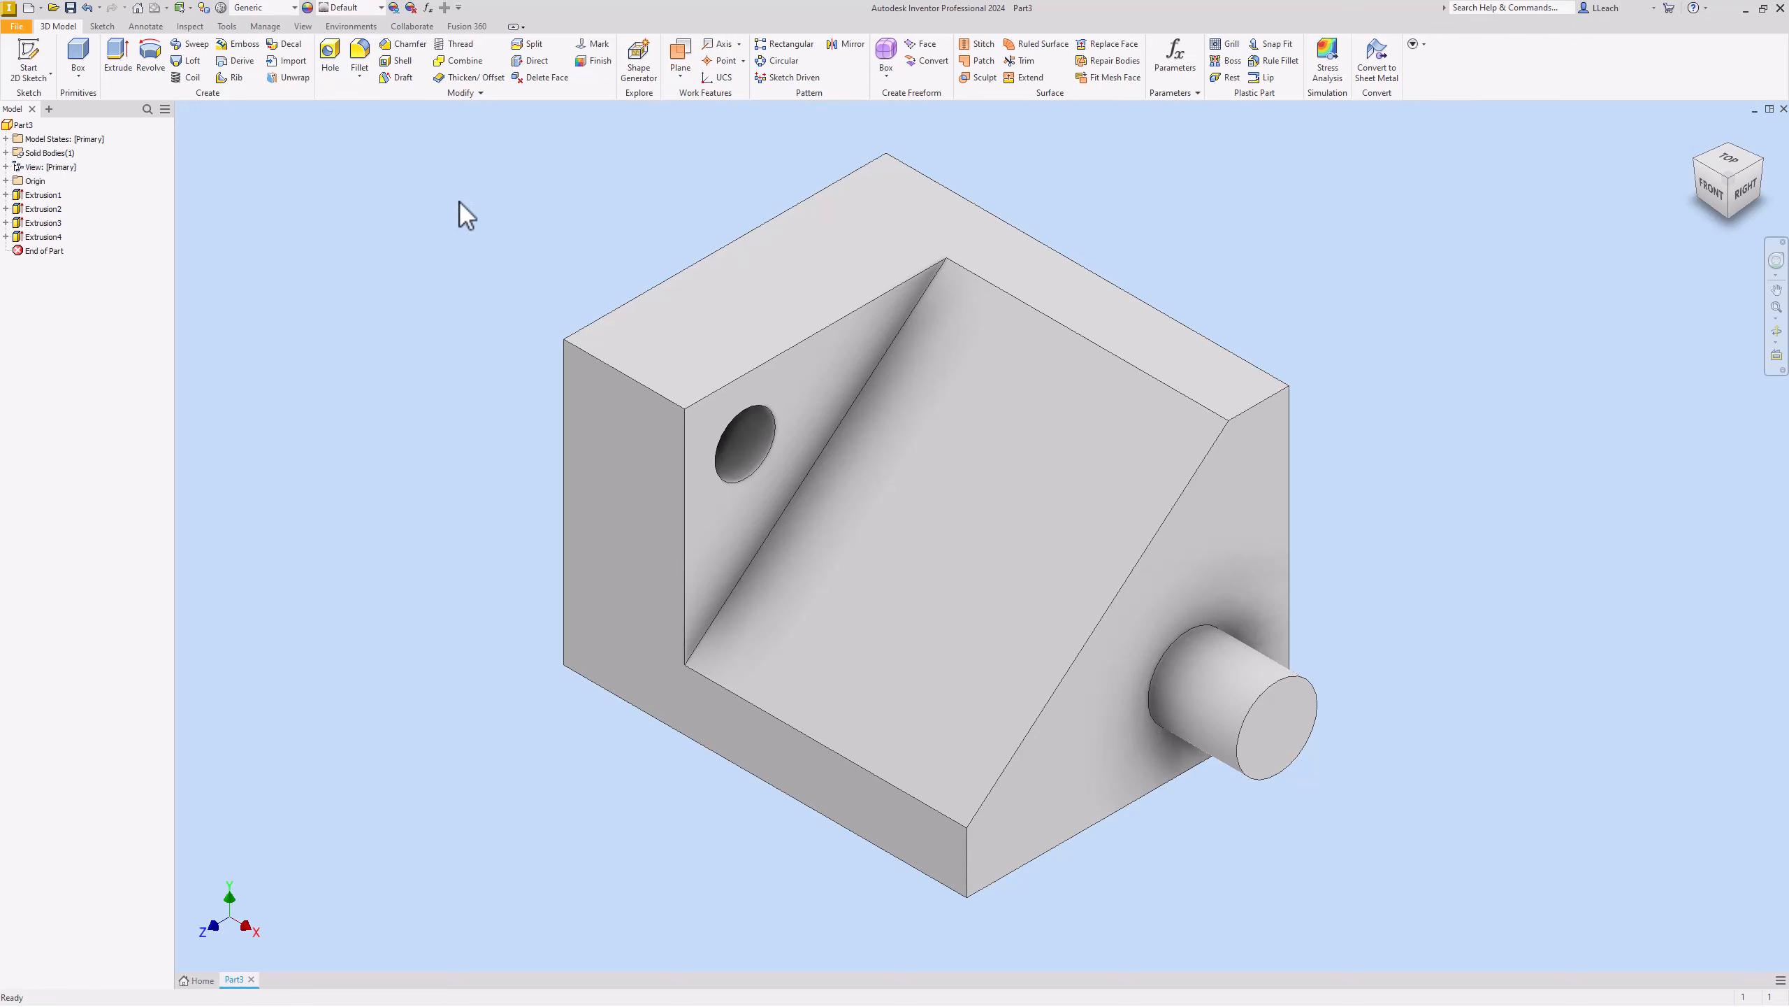
click(381, 9)
scroll(381, 487, down, 5)
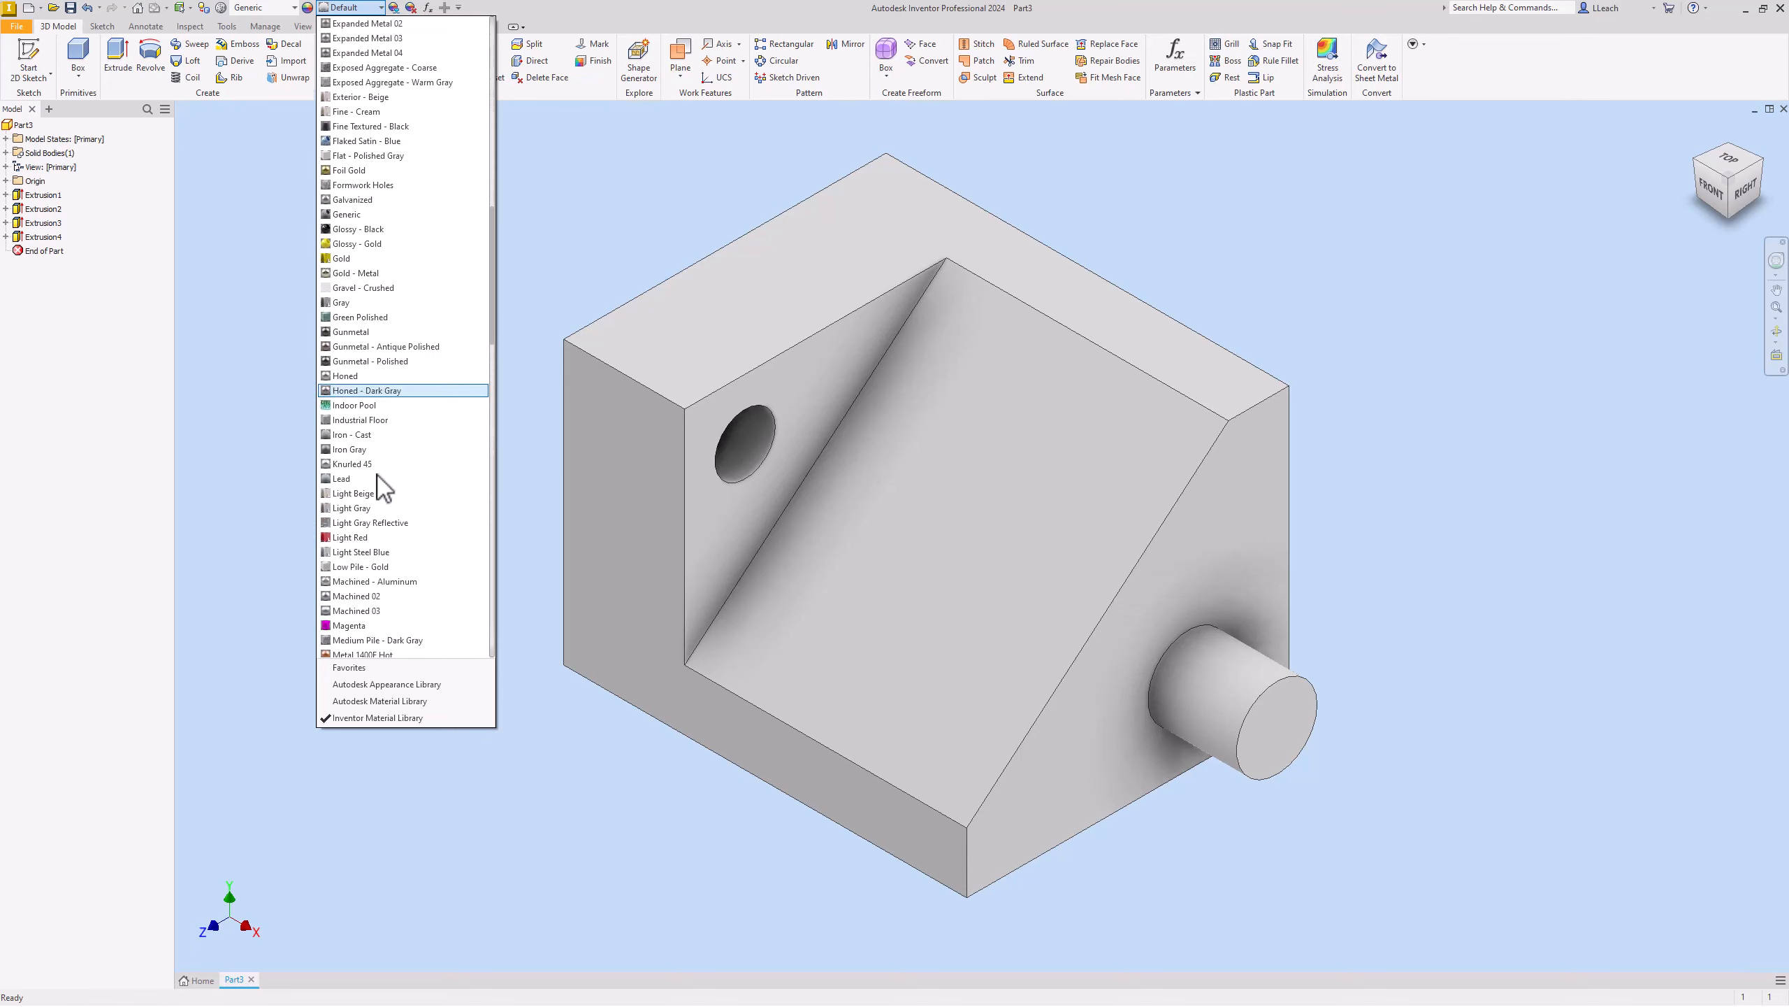
scroll(379, 476, down, 8)
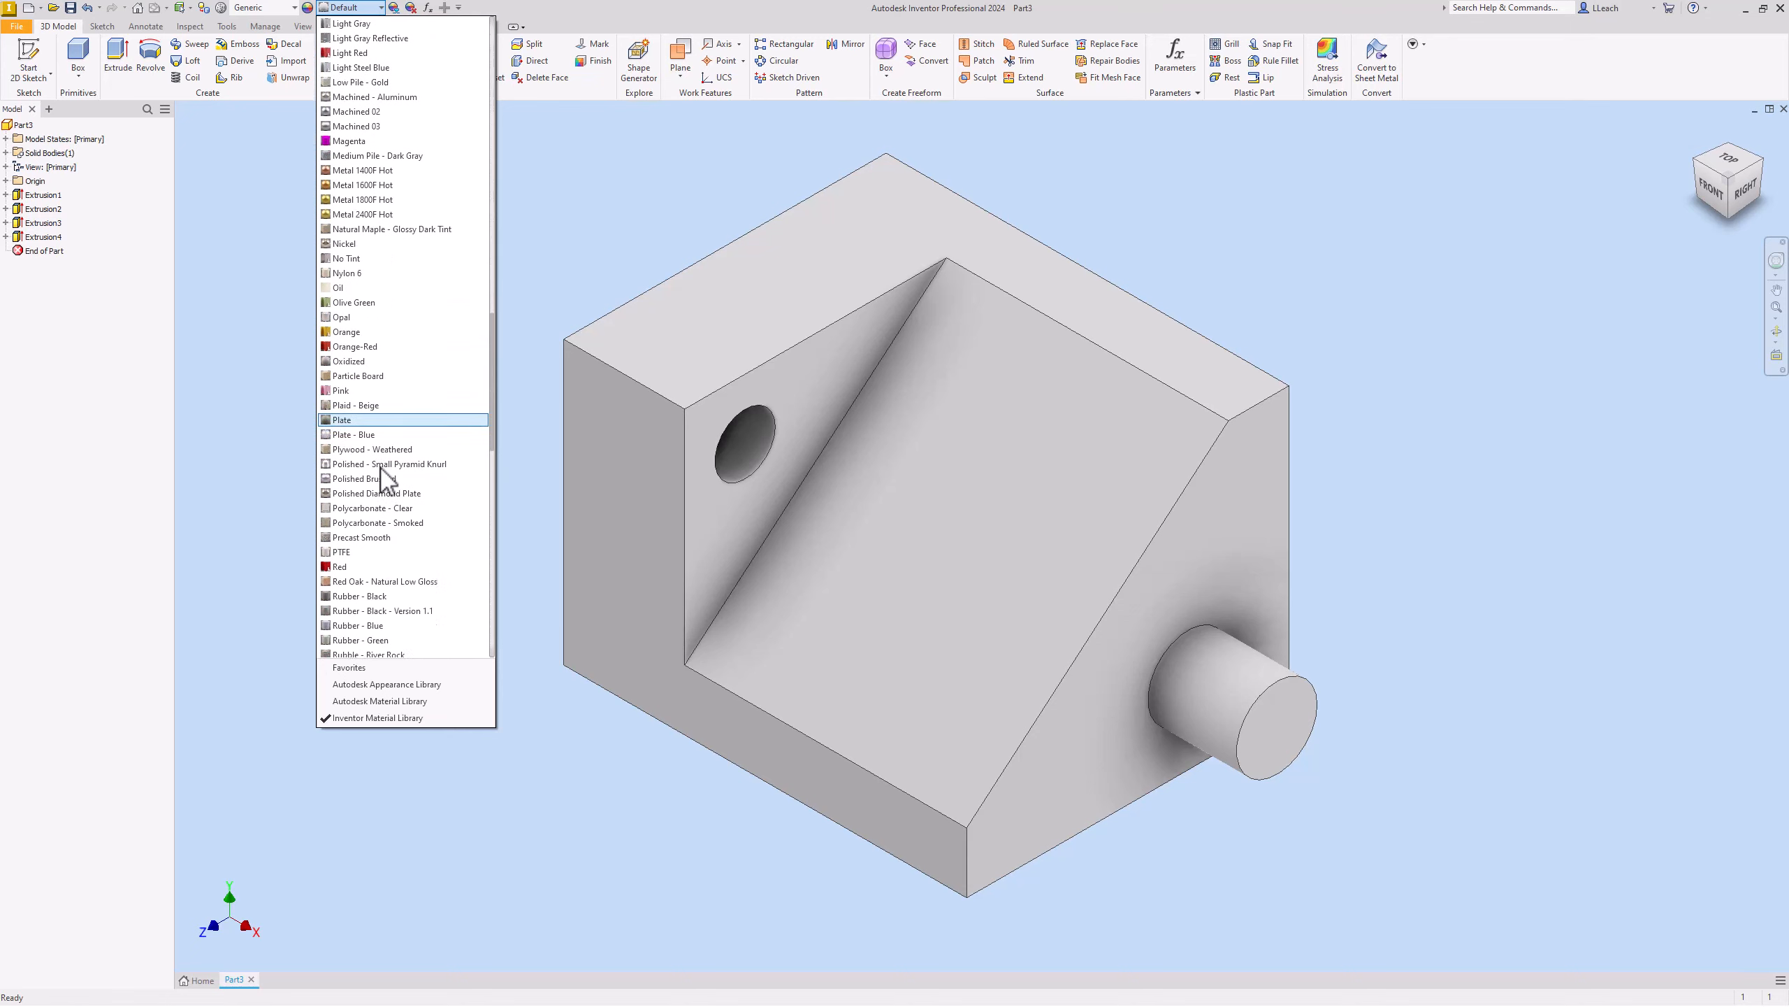
scroll(383, 479, down, 8)
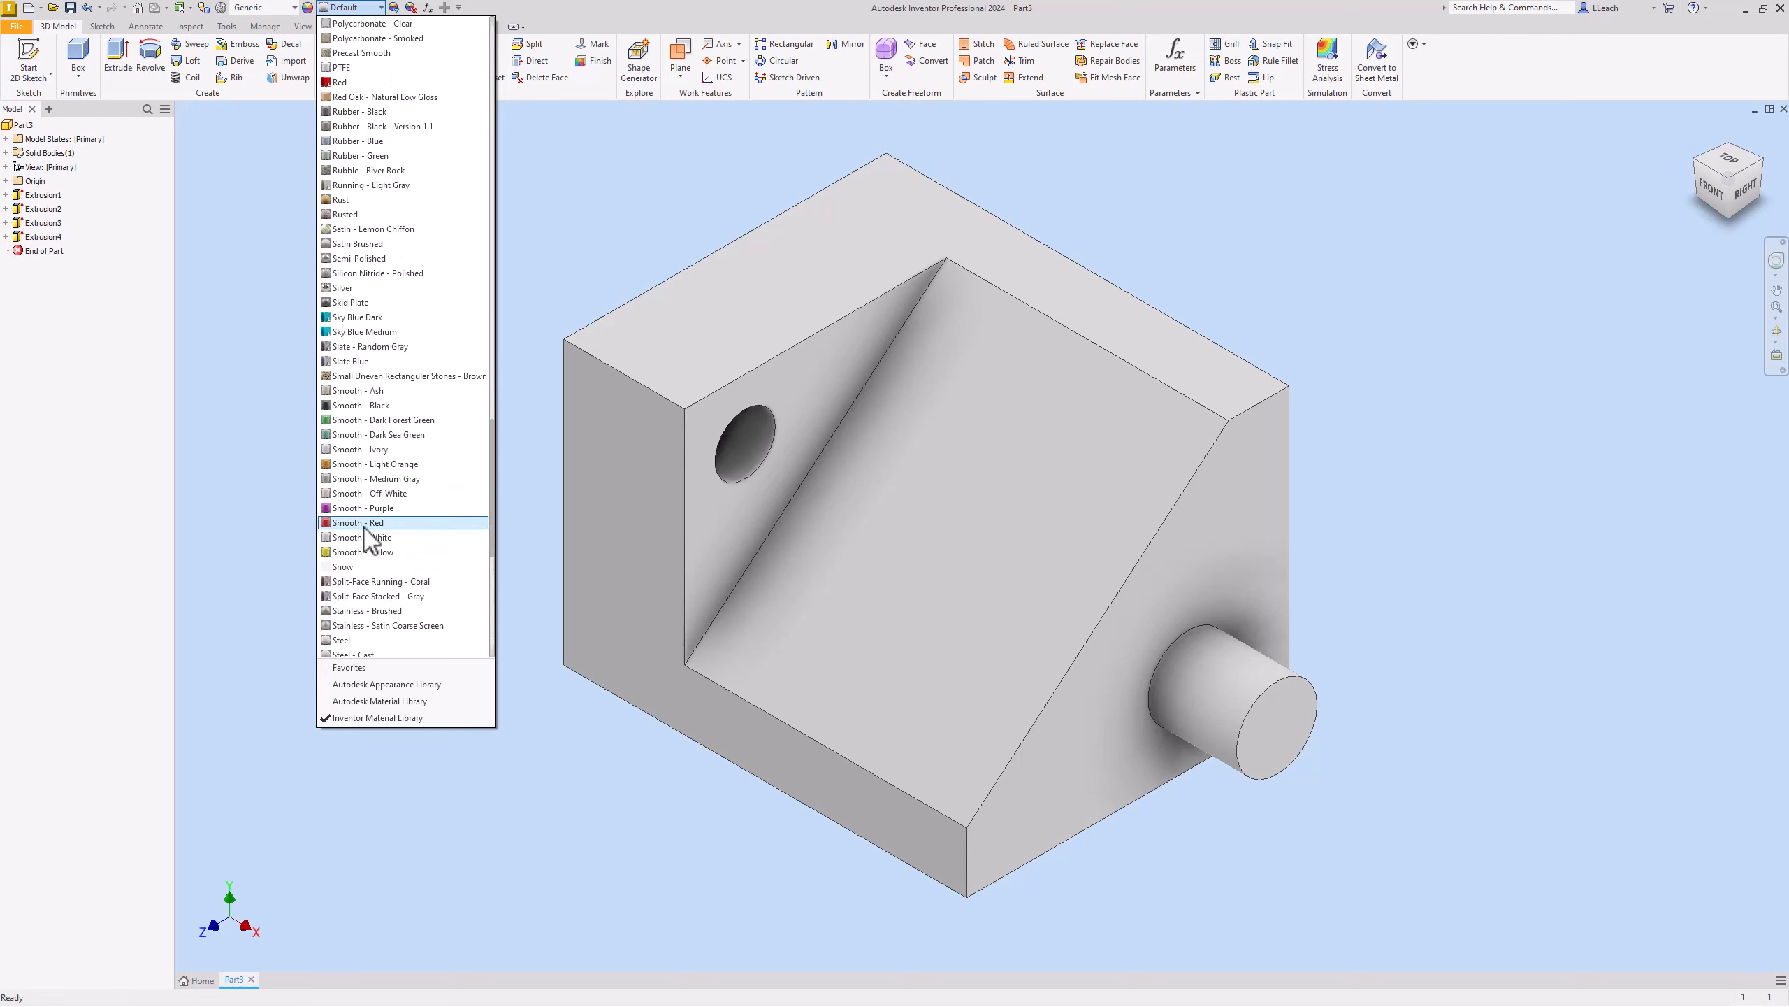
click(373, 610)
middle_drag(398, 426, 397, 434)
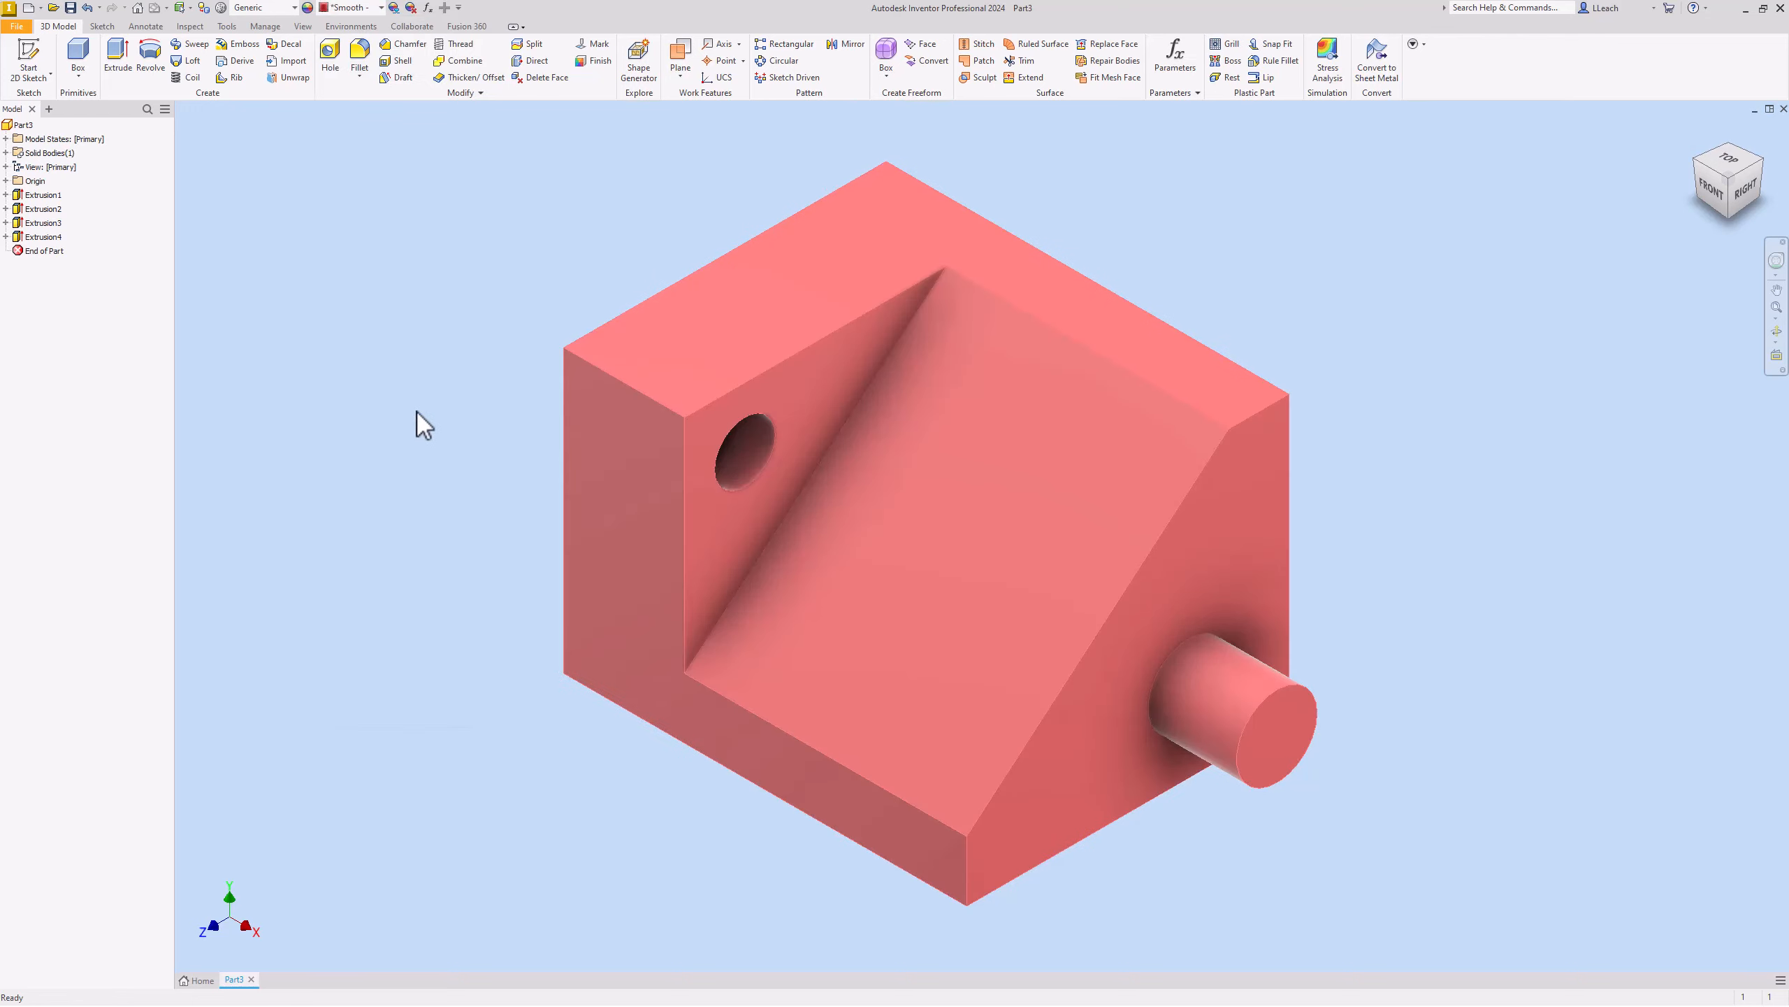
Change the visual style of the model display to Technical Illustration.
click(302, 26)
click(253, 69)
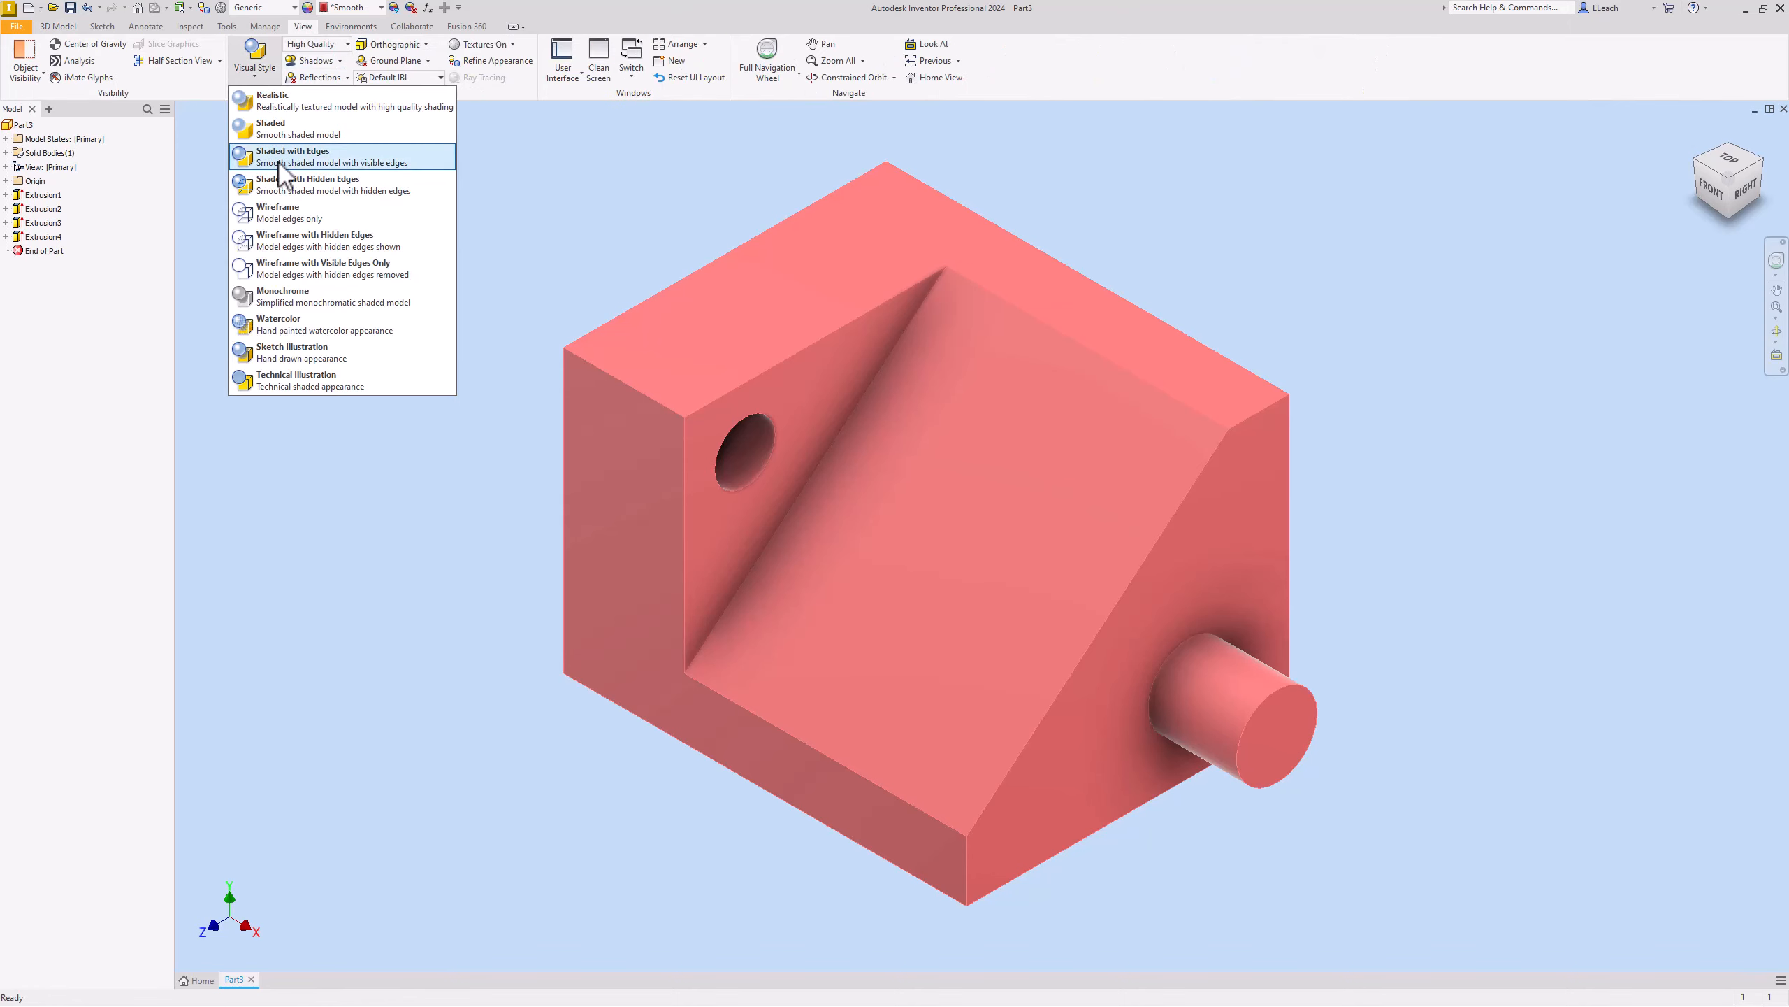
click(306, 375)
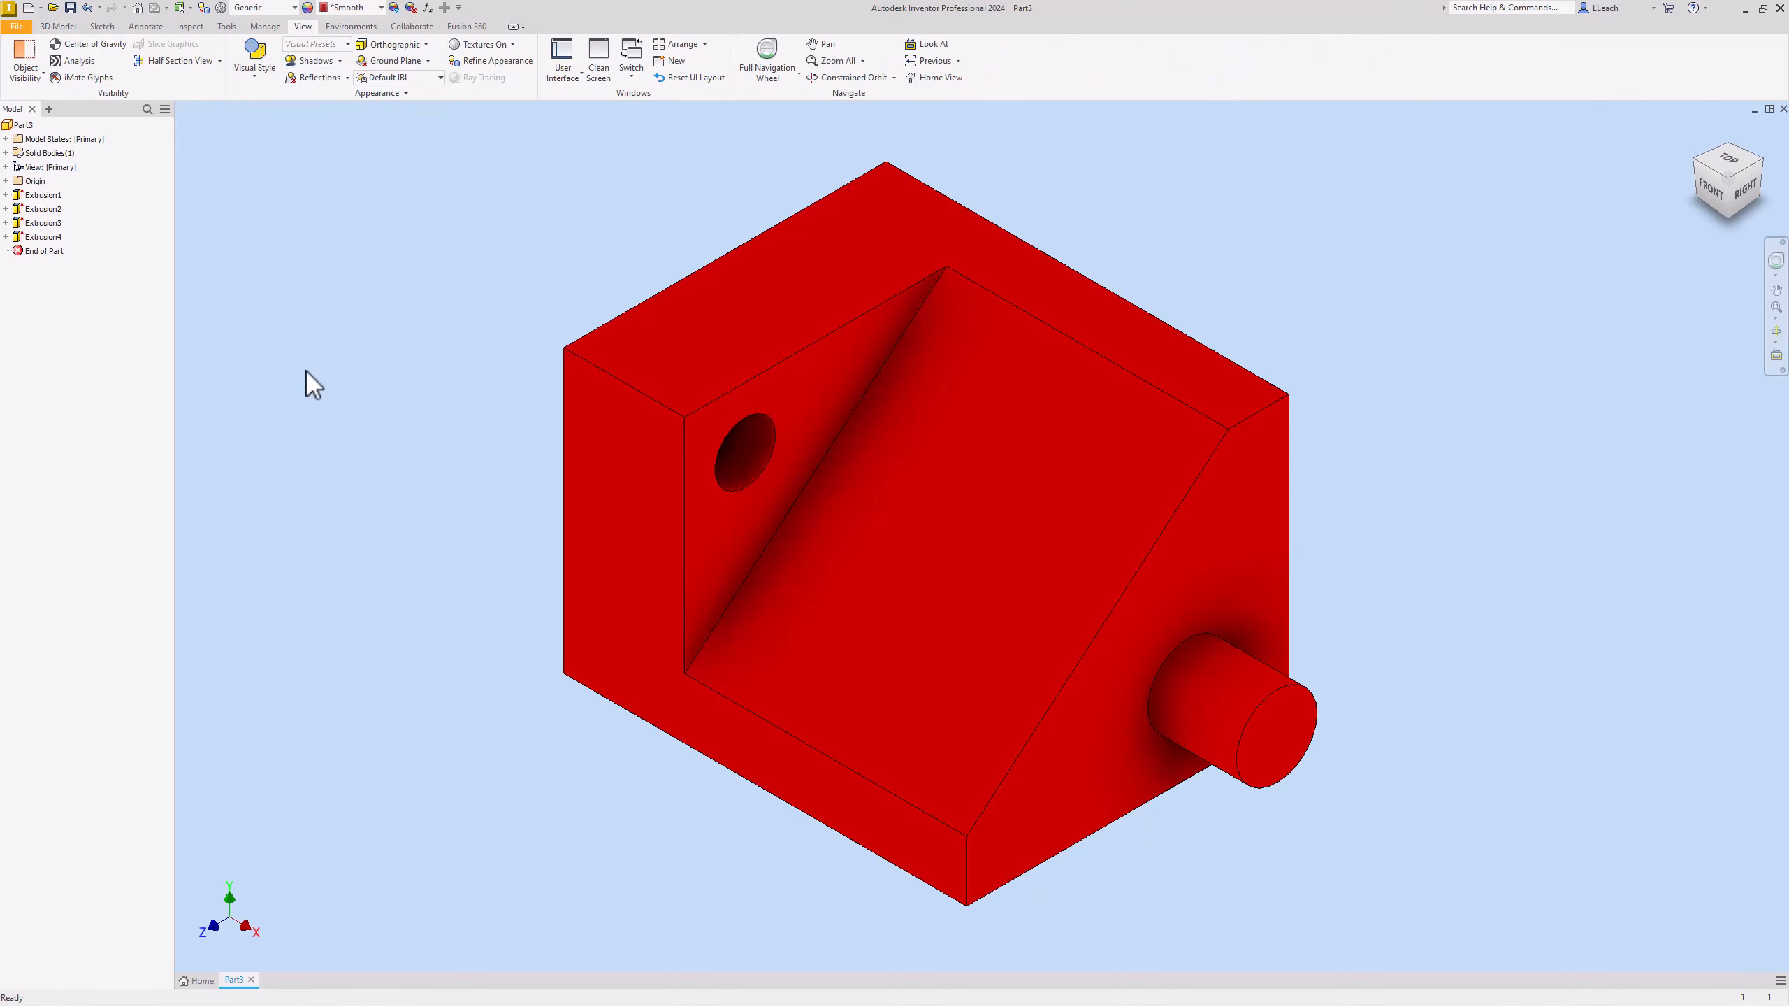
Turn on all shadows and ground reflections for the model display.
click(339, 61)
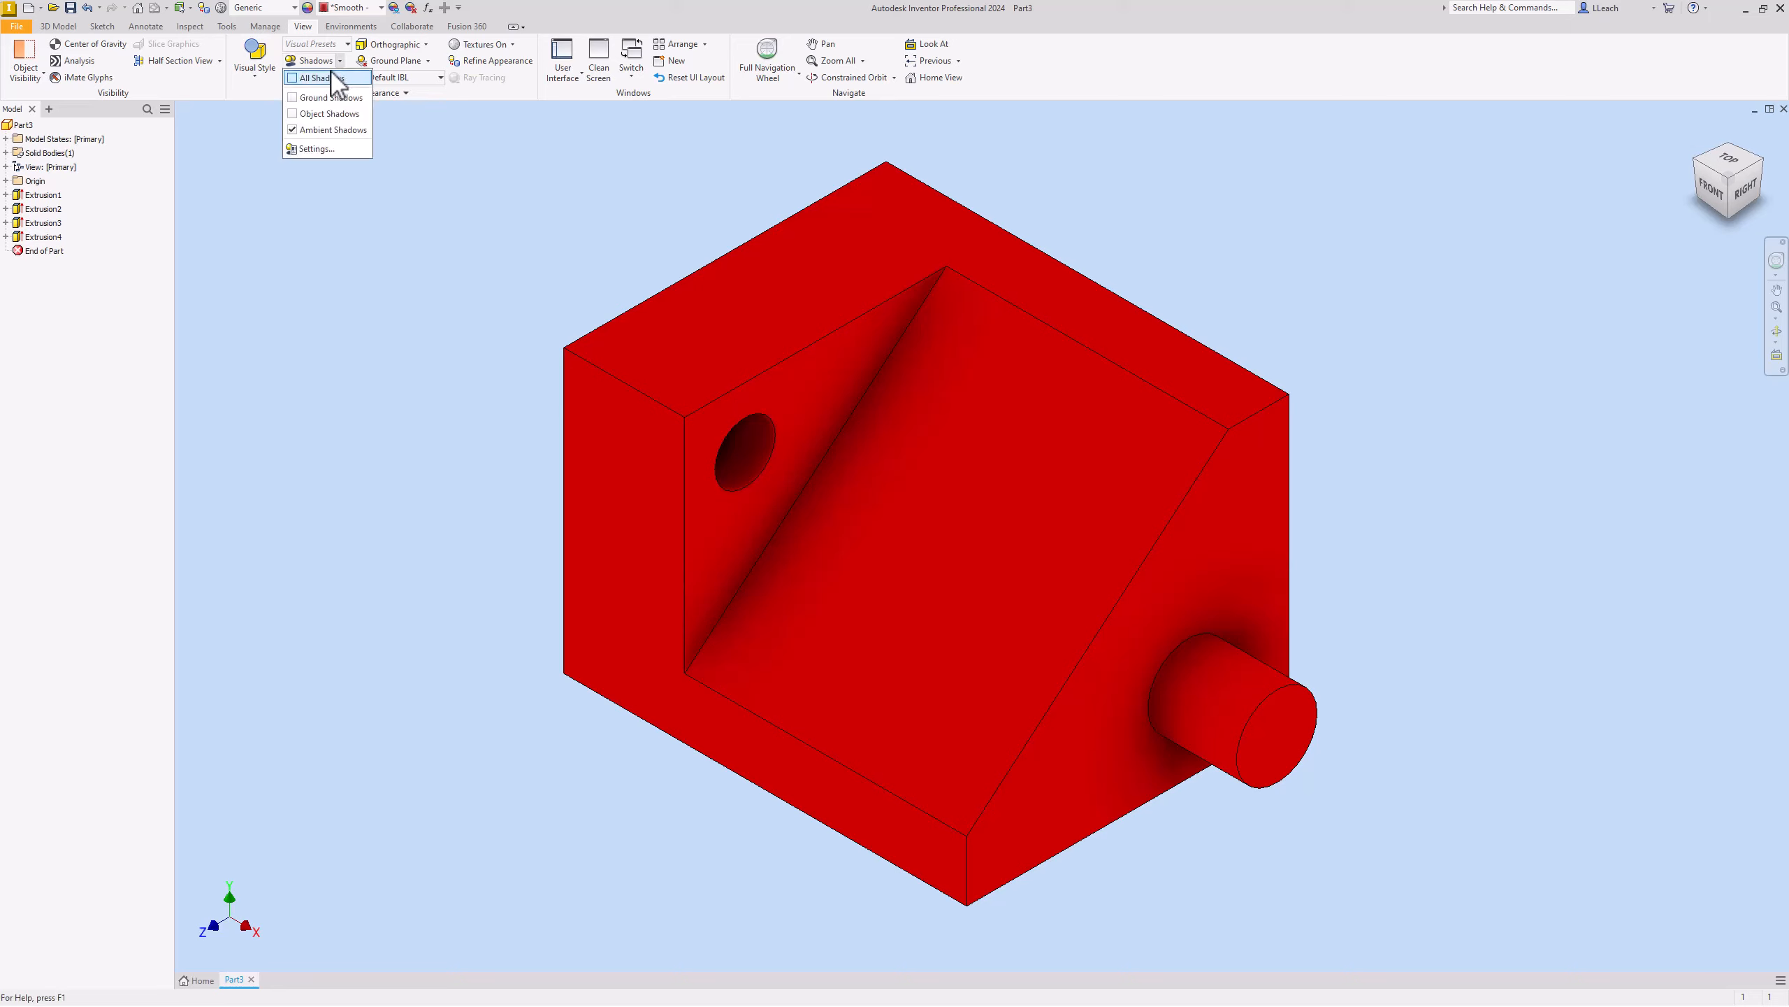
click(323, 78)
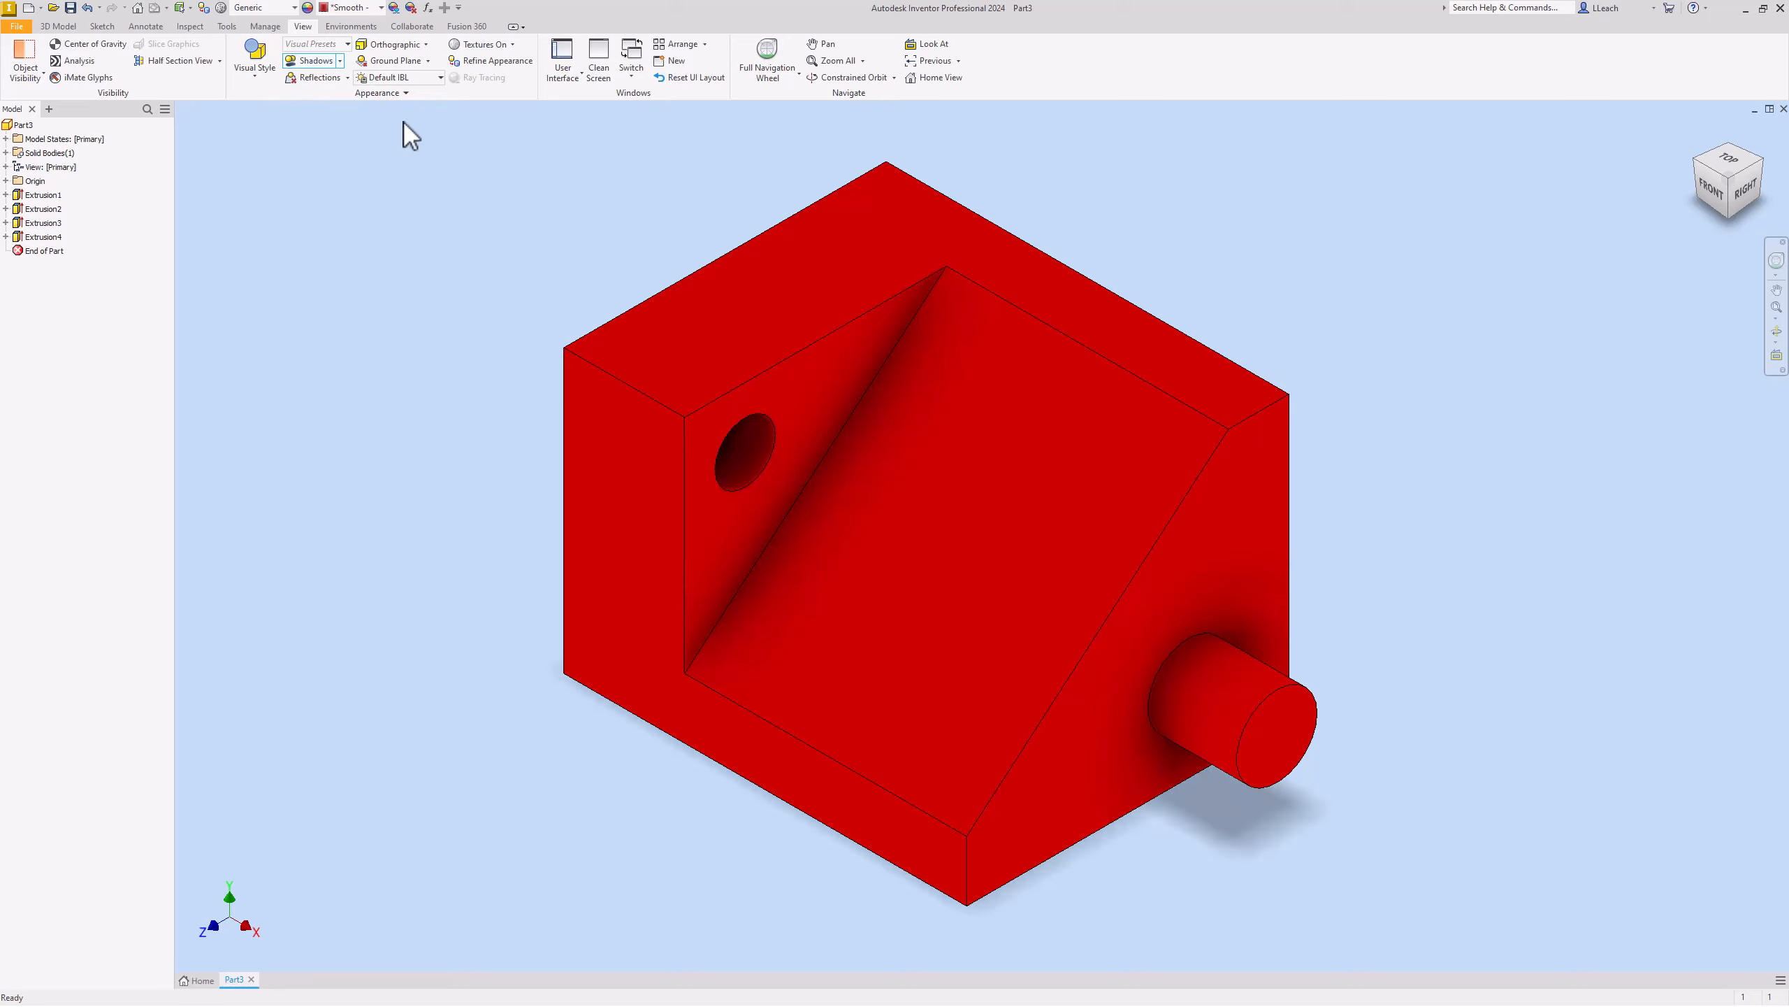
click(336, 79)
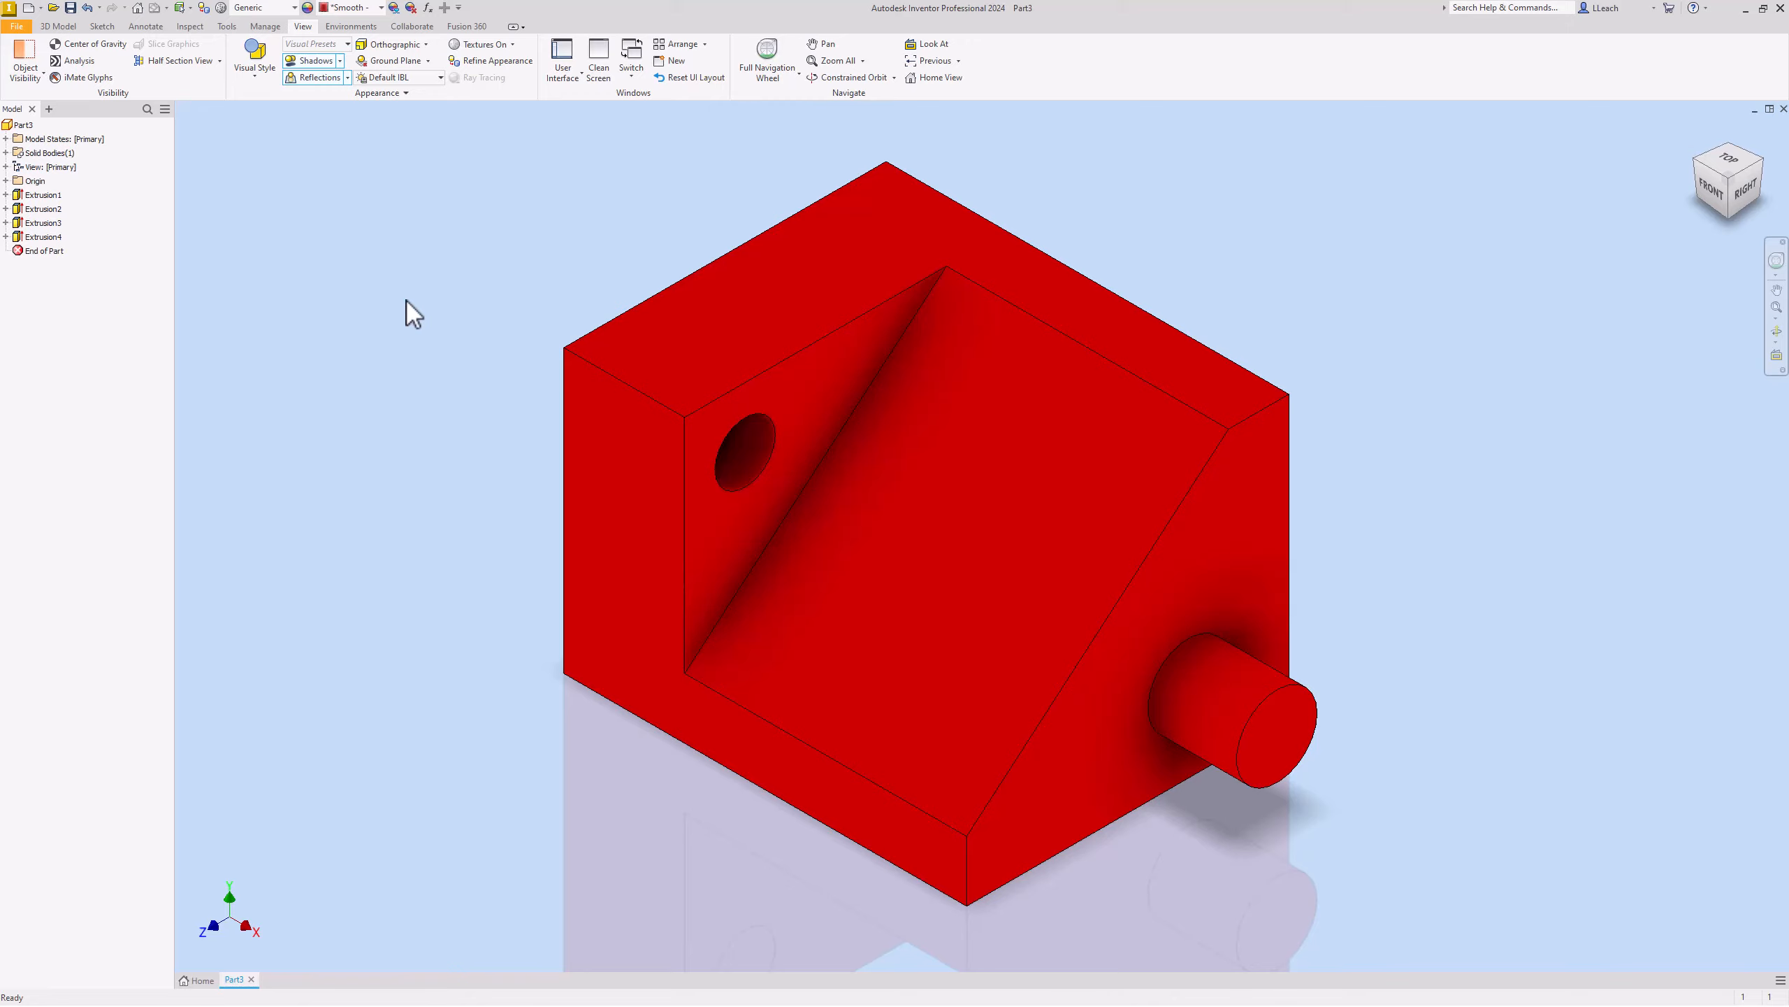
scroll(405, 308, down, 3)
scroll(407, 301, up, 5)
scroll(407, 308, down, 3)
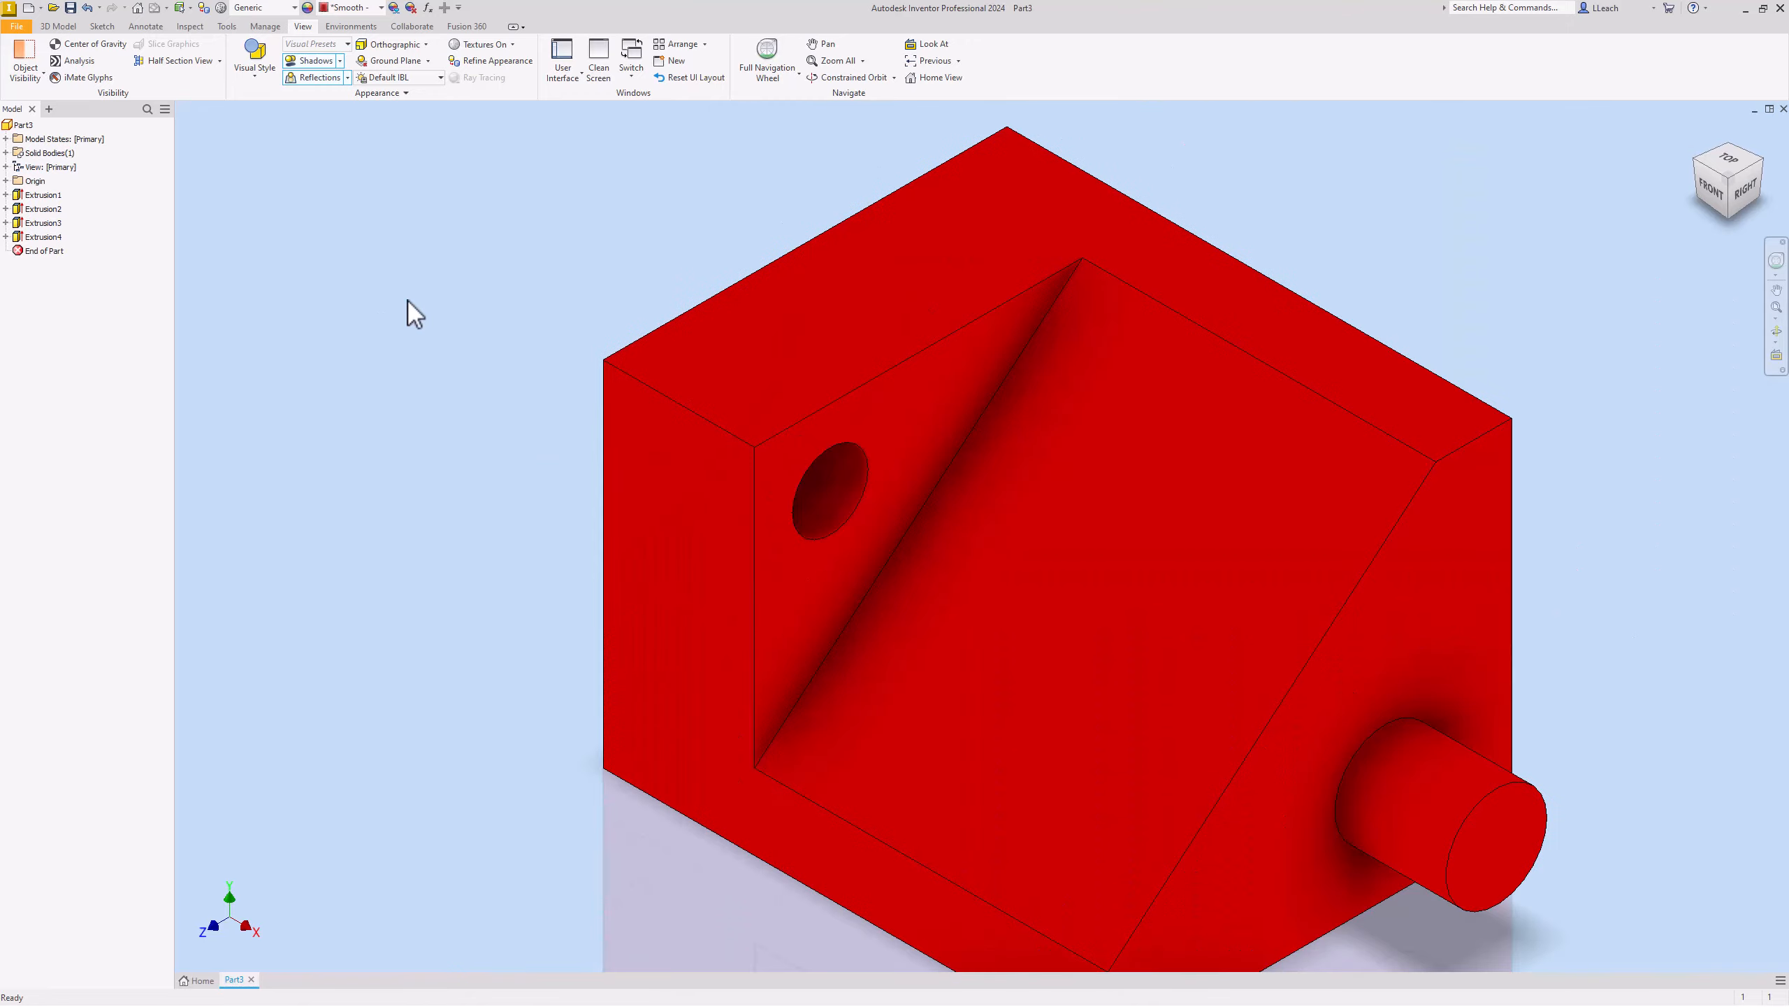
scroll(407, 307, up, 3)
middle_drag(409, 305, 408, 305)
scroll(411, 321, down, 1)
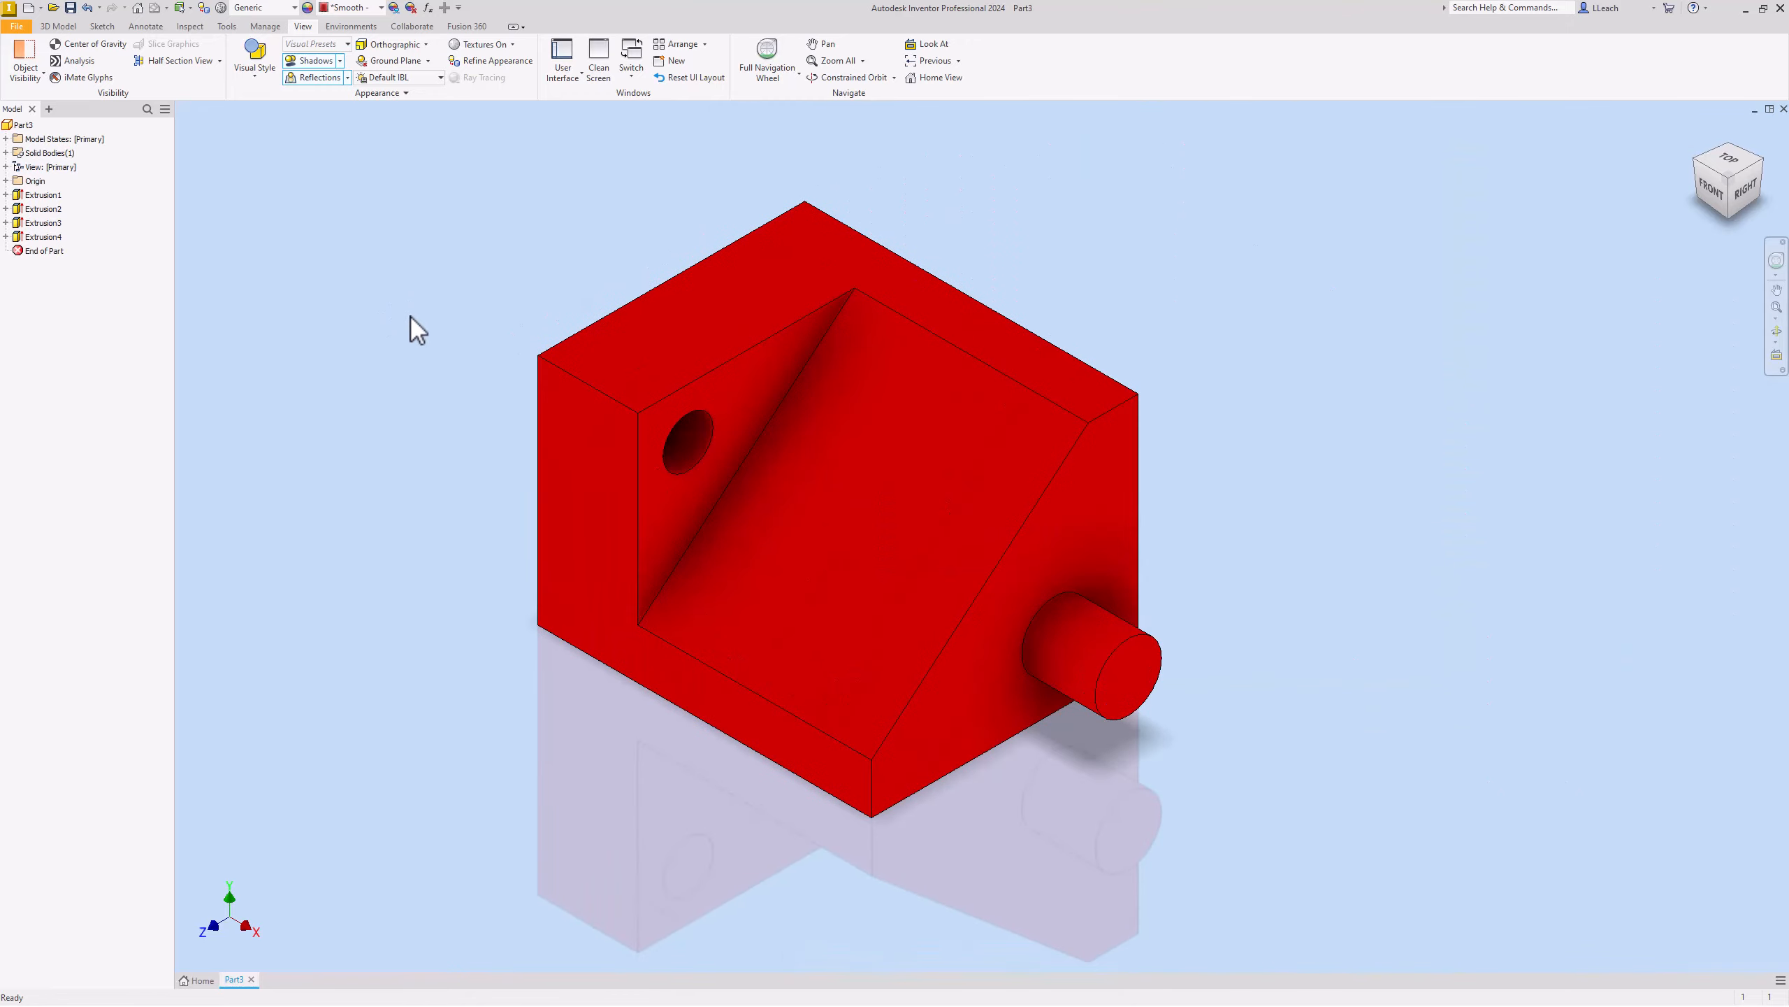
scroll(411, 321, down, 1)
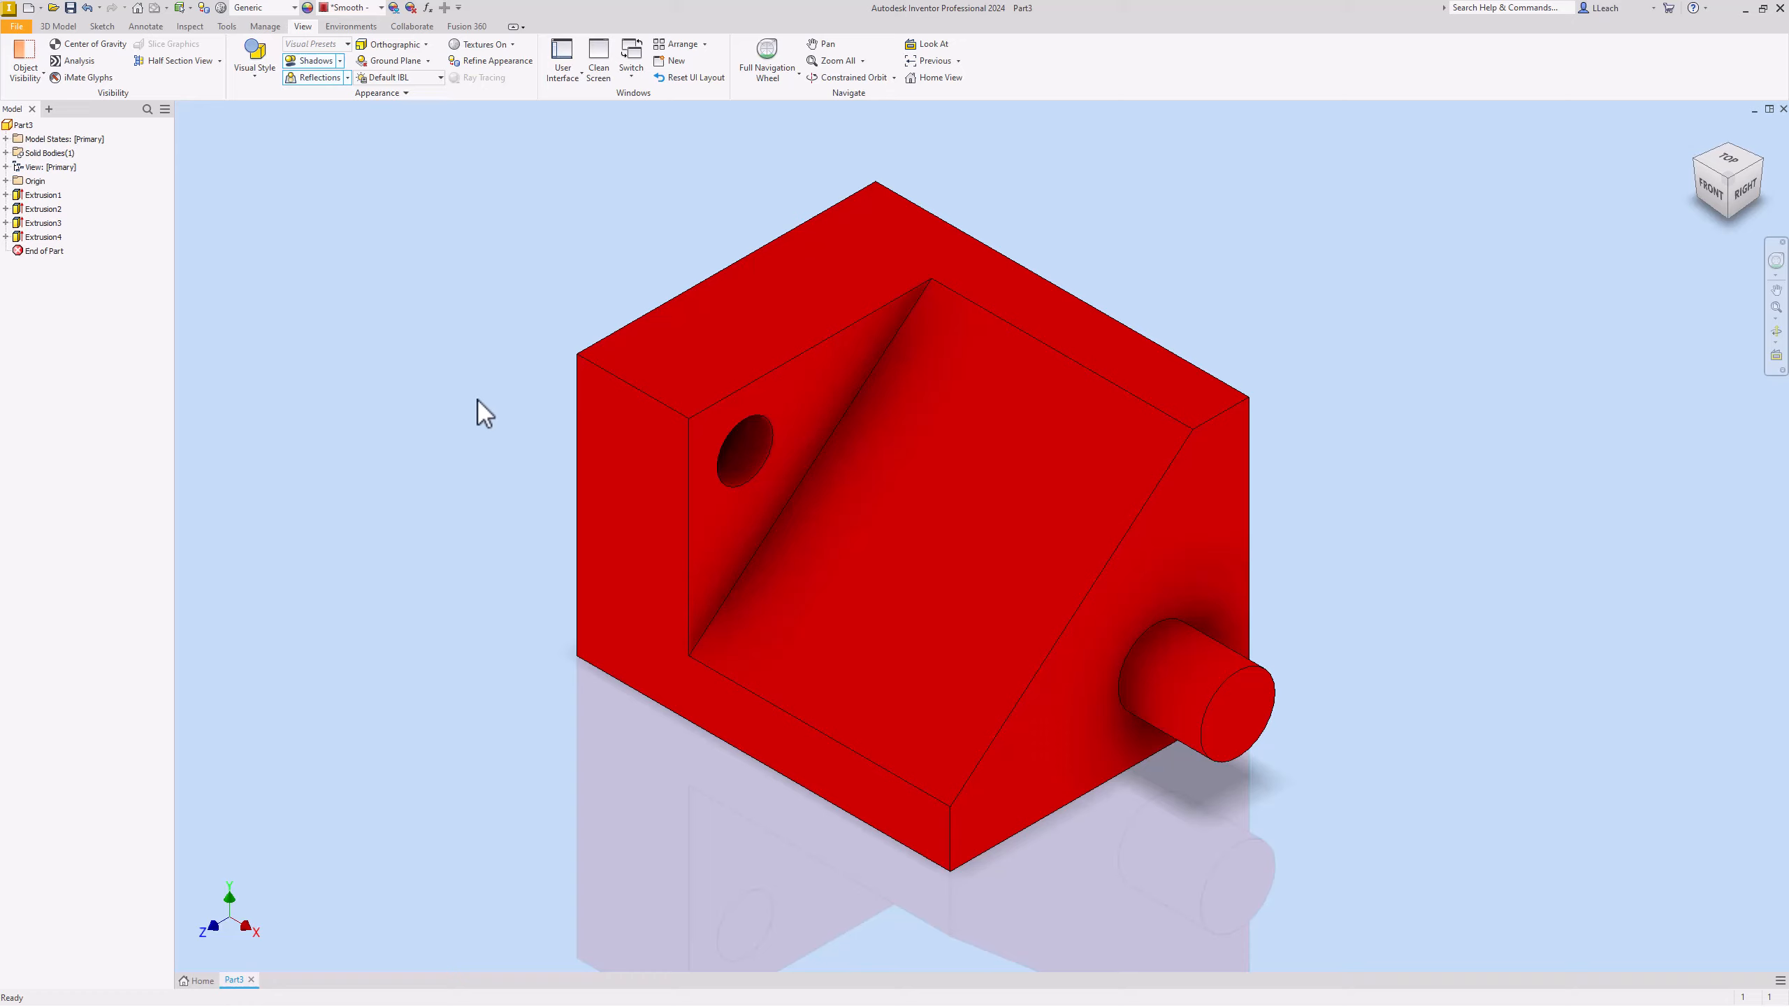